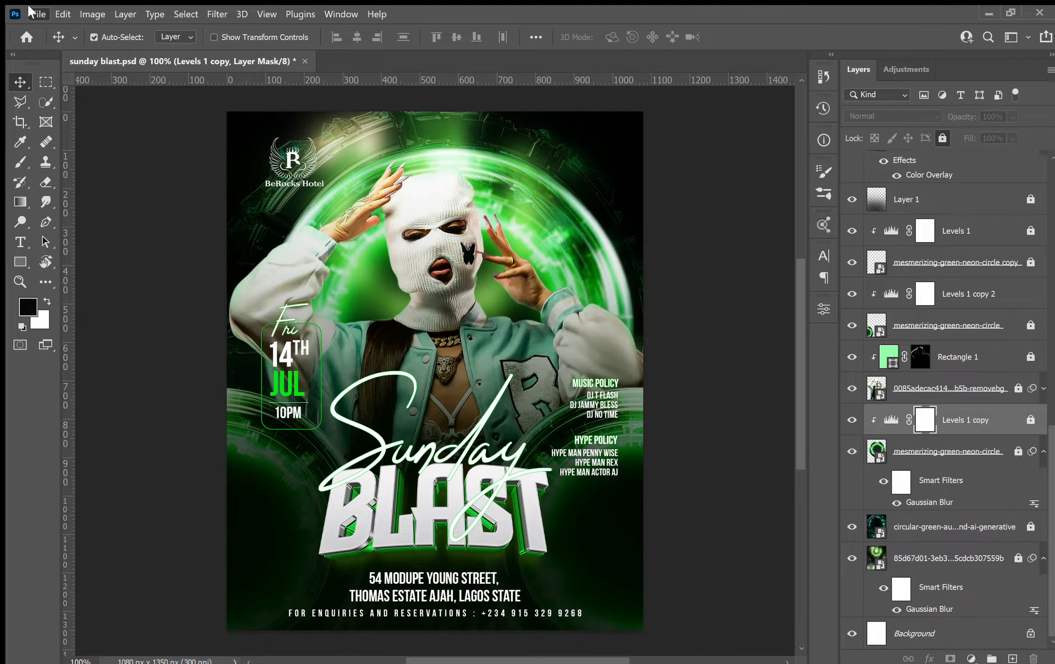
Create a new blank document at 1080 × 1350 px.
{"action": "left_click", "coordinate": [43, 24]}
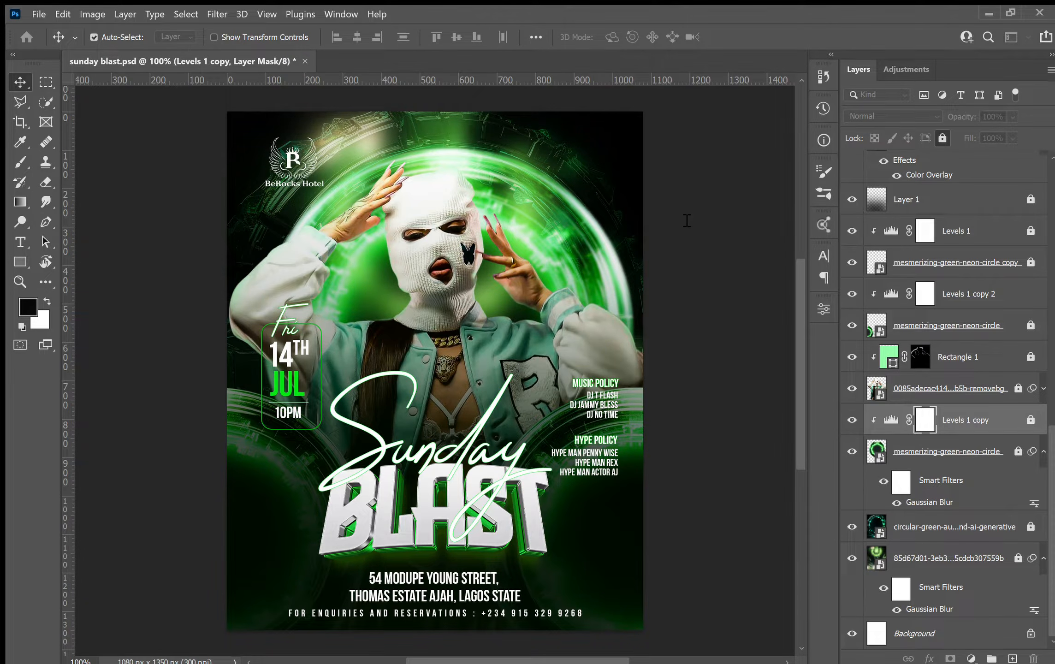
{"action": "left_click", "coordinate": [792, 546]}
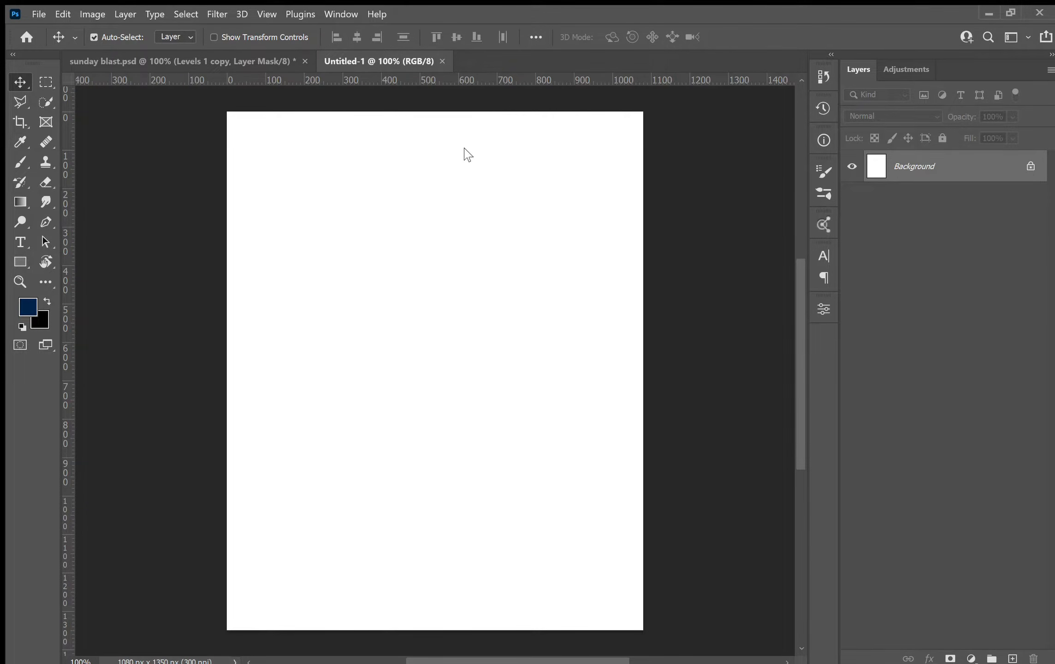
Place the green concert stage photo and scale it to cover the whole canvas.
{"action": "left_click", "coordinate": [563, 508]}
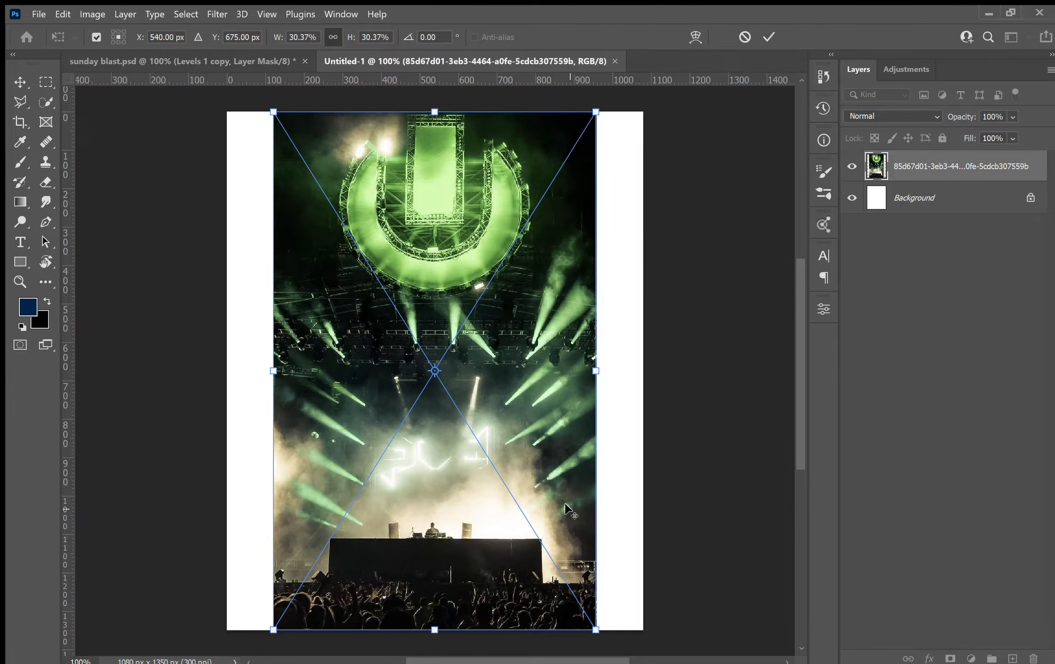
{"action": "left_click_drag", "start_coordinate": [595, 370], "coordinate": [663, 370]}
{"action": "left_click_drag", "start_coordinate": [537, 356], "coordinate": [556, 409]}
{"action": "key", "text": "Return"}
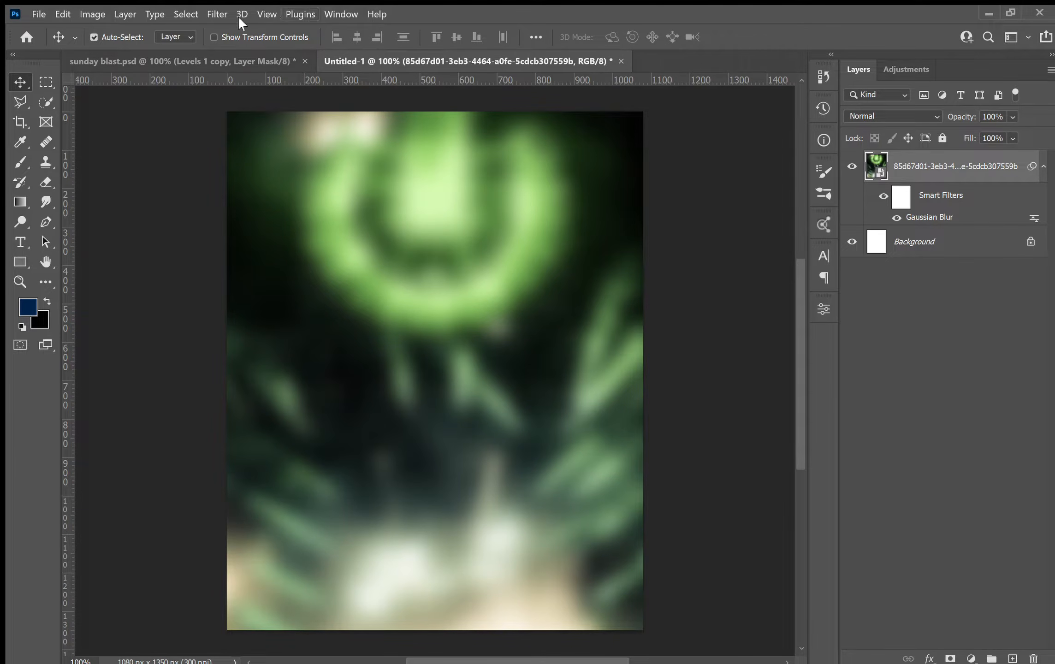
Lock the blurred stage layer and scale the placed circular green aura ring image to fill the canvas.
{"action": "left_click", "coordinate": [942, 138]}
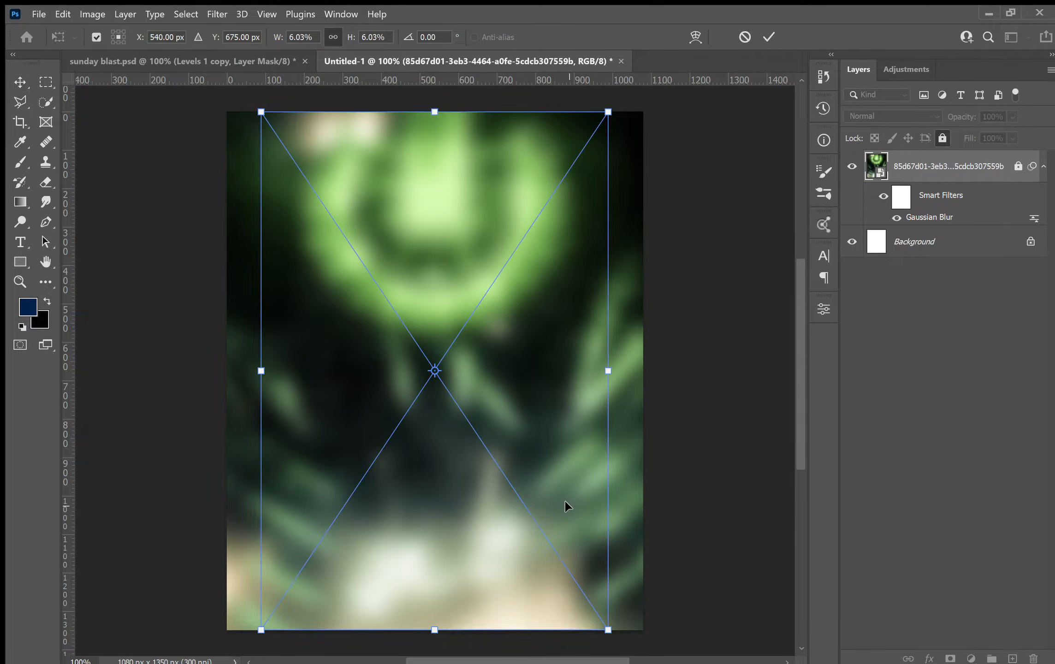
{"action": "left_click_drag", "start_coordinate": [611, 373], "coordinate": [653, 360]}
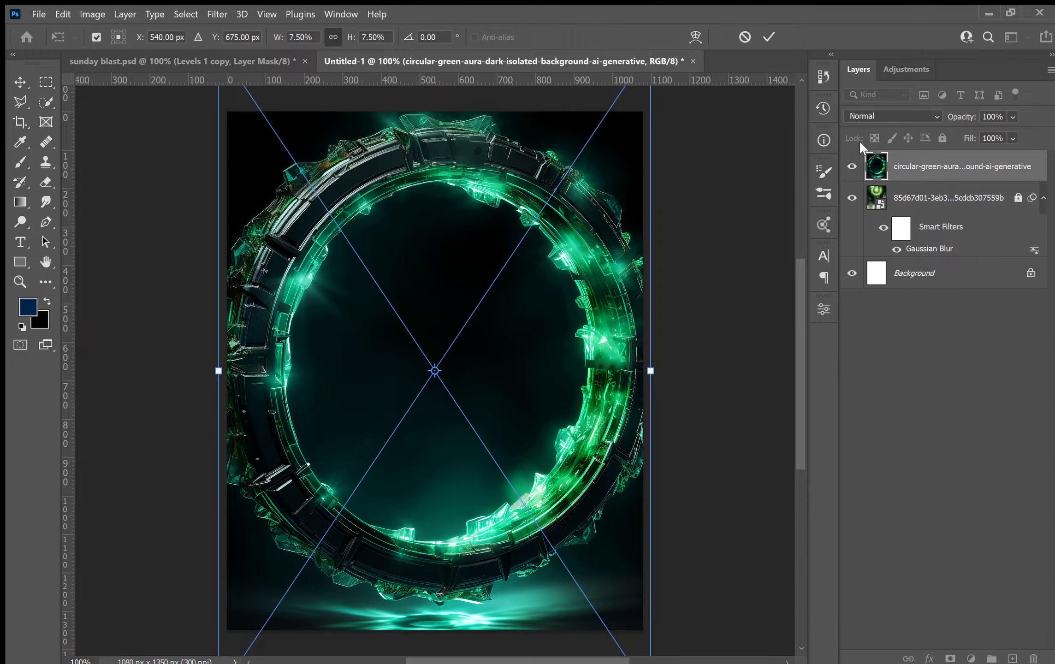
{"action": "key", "text": "Return"}
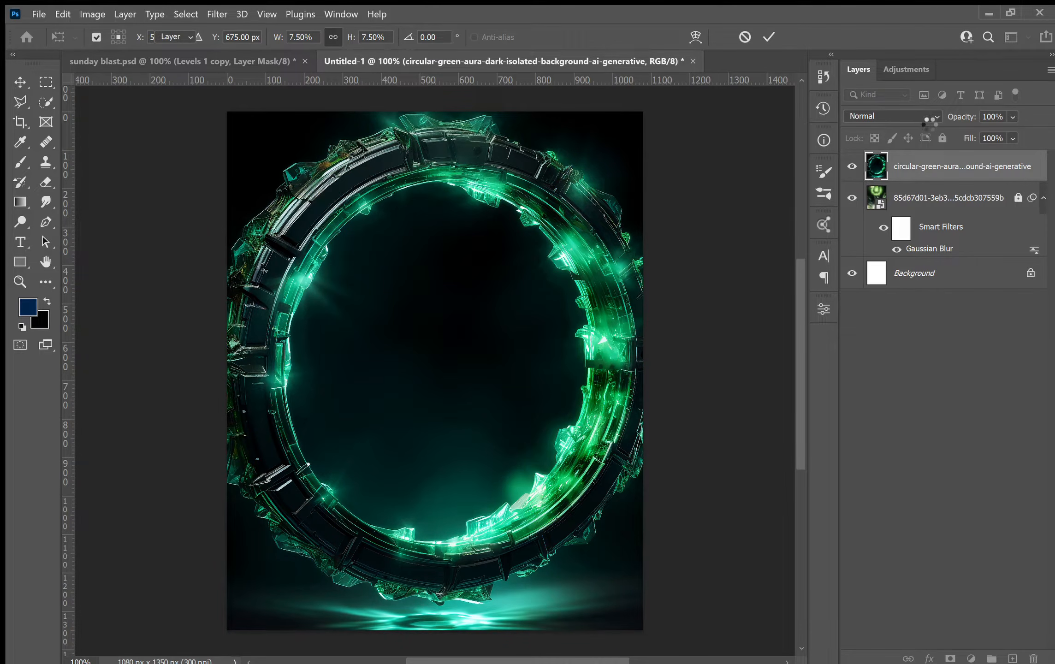
Try the aura ring layer's blend mode as Screen, Soft Light and Overlay to compare the looks.
{"action": "left_click", "coordinate": [928, 114]}
{"action": "left_click", "coordinate": [880, 233]}
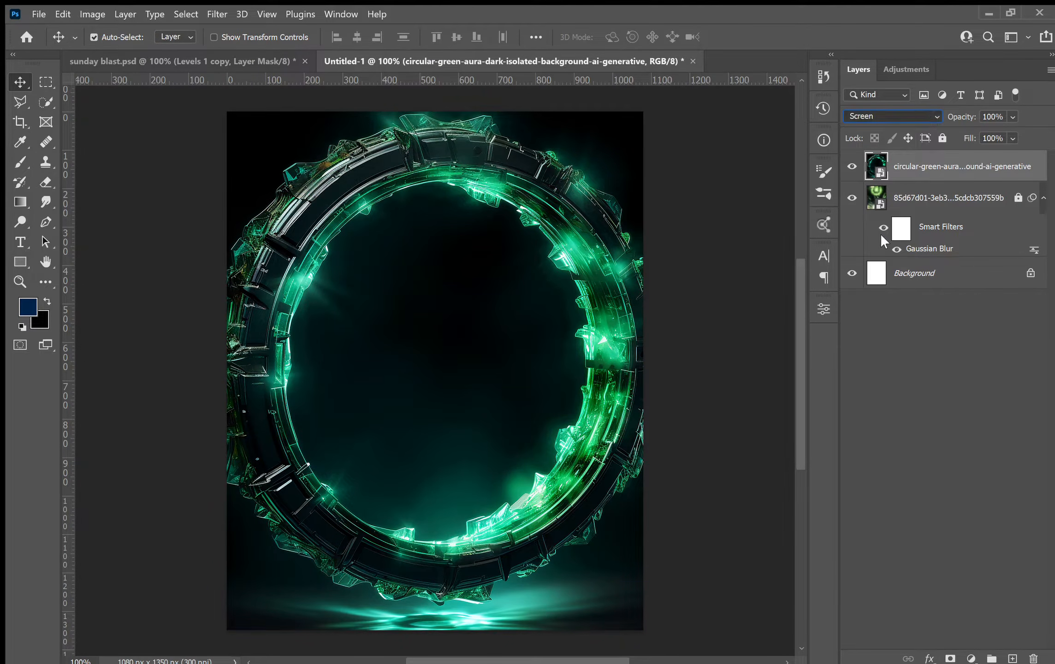
{"action": "key", "text": "Down"}
{"action": "key", "text": "Down"}
{"action": "key", "text": "Down"}
{"action": "key", "text": "Down"}
{"action": "key", "text": "Down"}
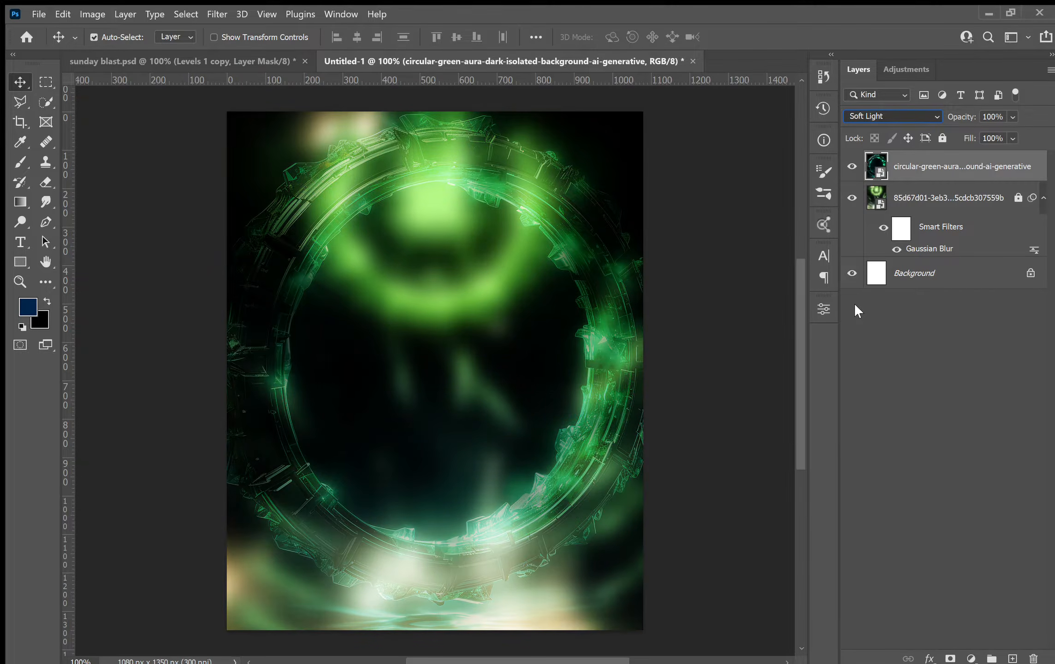
{"action": "key", "text": "Up"}
{"action": "key", "text": "Up"}
{"action": "key", "text": "Up"}
{"action": "key", "text": "Up"}
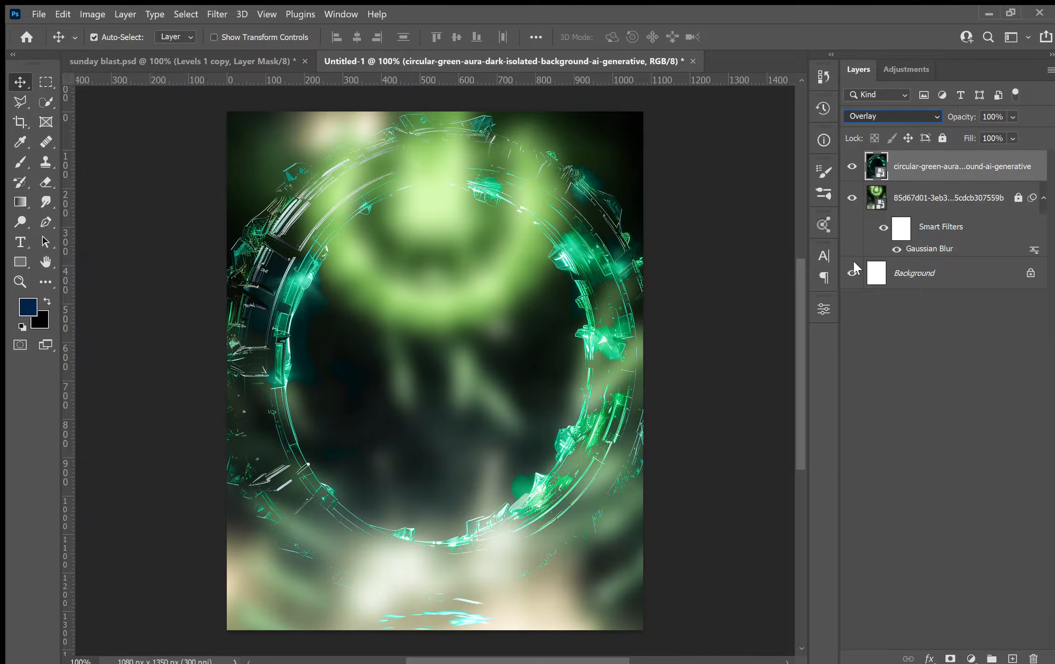
{"action": "key", "text": "Down"}
{"action": "key", "text": "Down"}
{"action": "key", "text": "Down"}
{"action": "key", "text": "Down"}
{"action": "key", "text": "Up"}
{"action": "key", "text": "Up"}
{"action": "key", "text": "Up"}
{"action": "key", "text": "Up"}
{"action": "key", "text": "Up"}
Inspect the aura ring layer and its blend mode in the sunday blast reference file.
{"action": "left_click", "coordinate": [166, 60]}
{"action": "scroll", "coordinate": [899, 599], "scroll_direction": "down", "scroll_amount": 7}
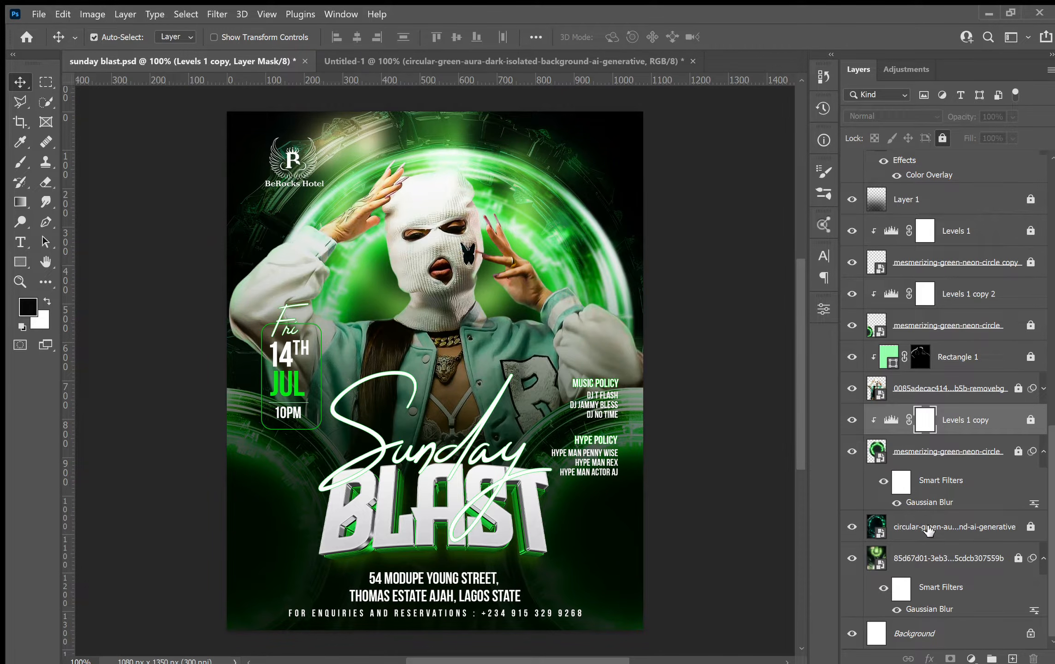
{"action": "left_click", "coordinate": [928, 529]}
{"action": "left_click_drag", "start_coordinate": [928, 531], "coordinate": [406, 233]}
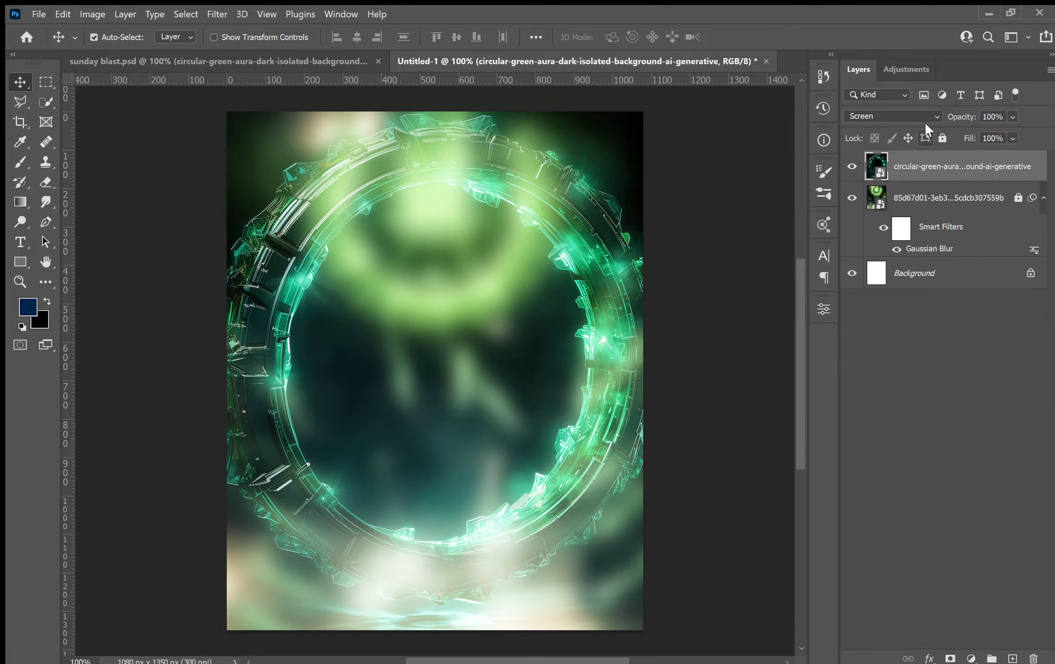
Set the aura ring layer's blend mode to Soft Light and lock the layer.
{"action": "left_click", "coordinate": [921, 112]}
{"action": "left_click", "coordinate": [875, 302]}
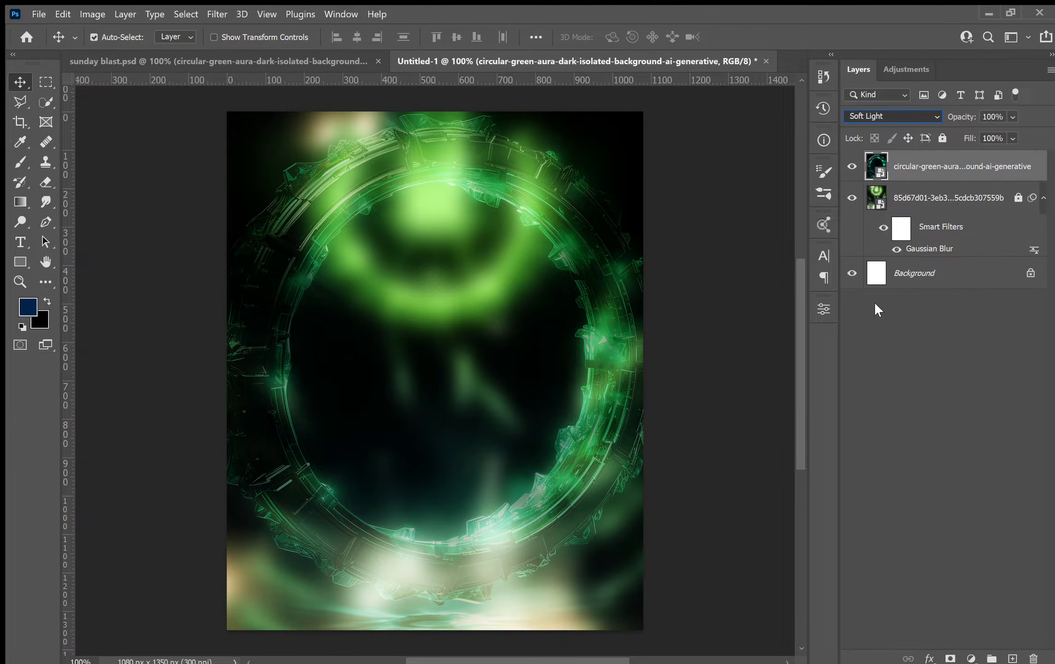
{"action": "key", "text": "Up"}
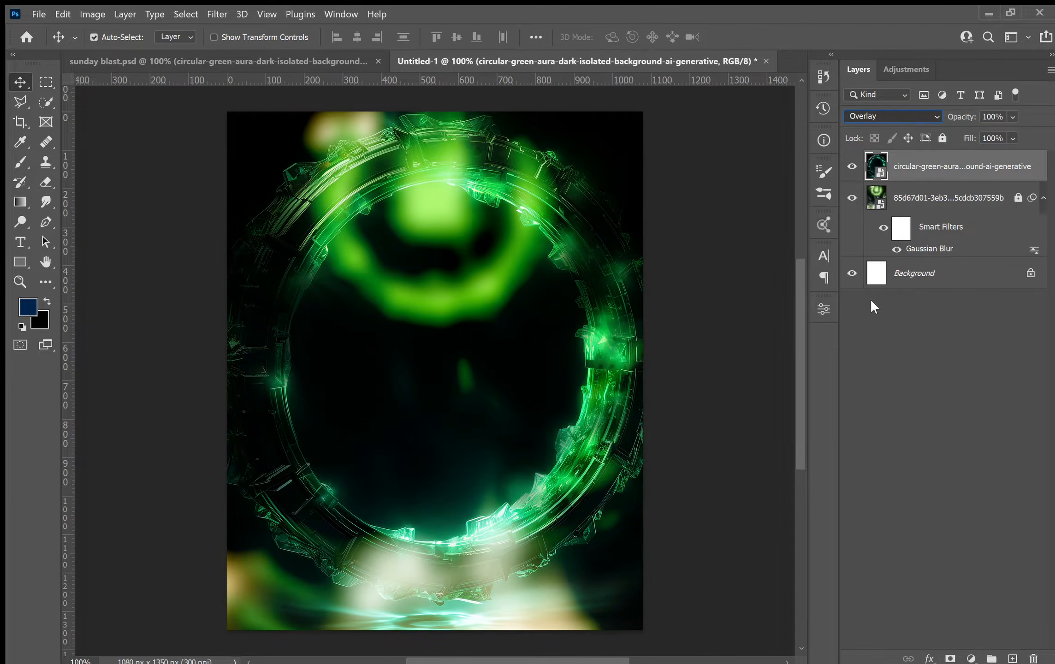
{"action": "key", "text": "Down"}
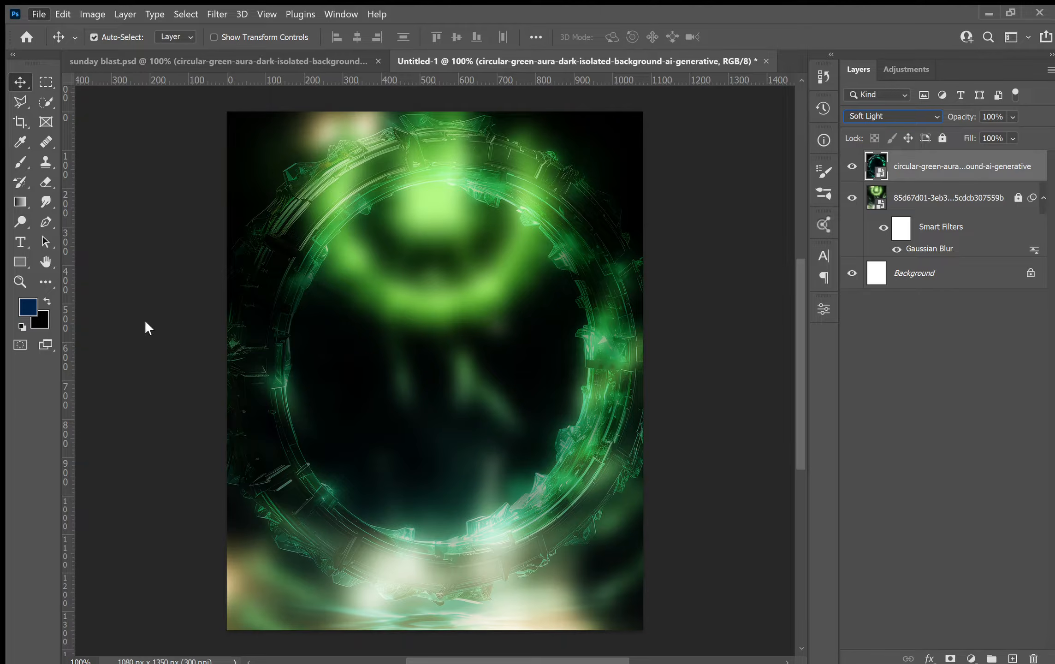
{"action": "left_click", "coordinate": [942, 138]}
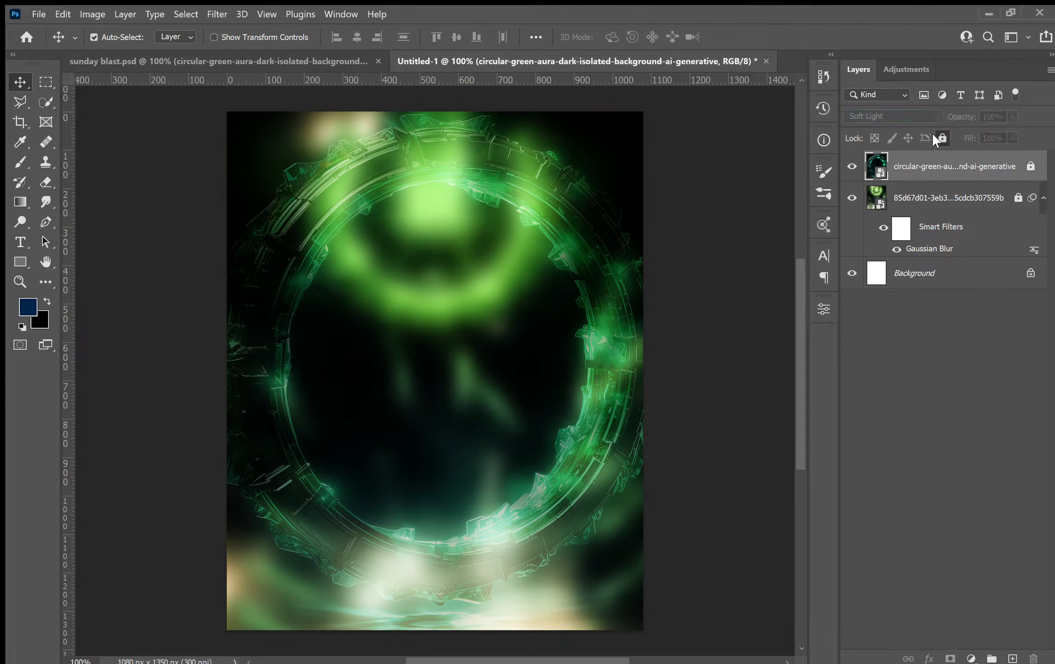
Place the mesmerizing green neon circle image, enlarge it and position it over the ring.
{"action": "left_click", "coordinate": [471, 259]}
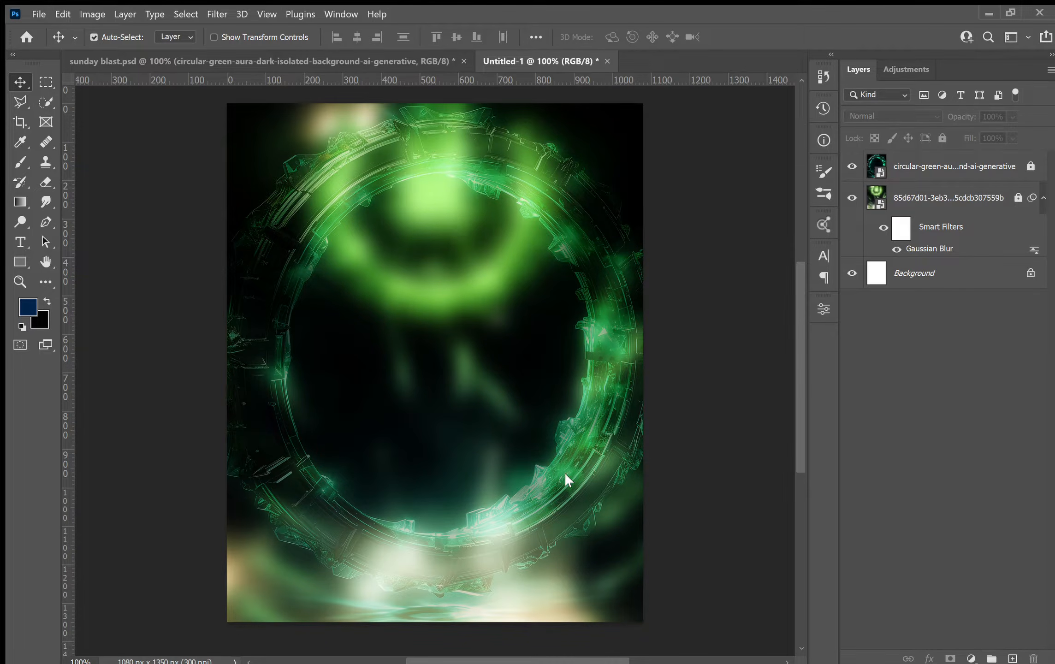
{"action": "left_click", "coordinate": [562, 503]}
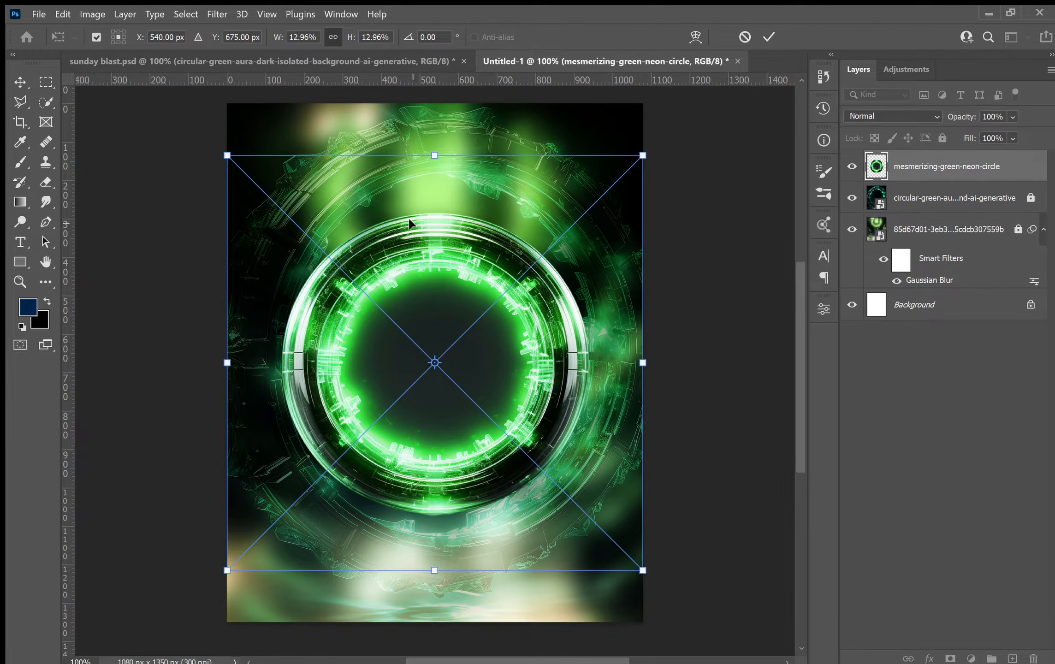
{"action": "left_click_drag", "start_coordinate": [438, 154], "coordinate": [437, 107]}
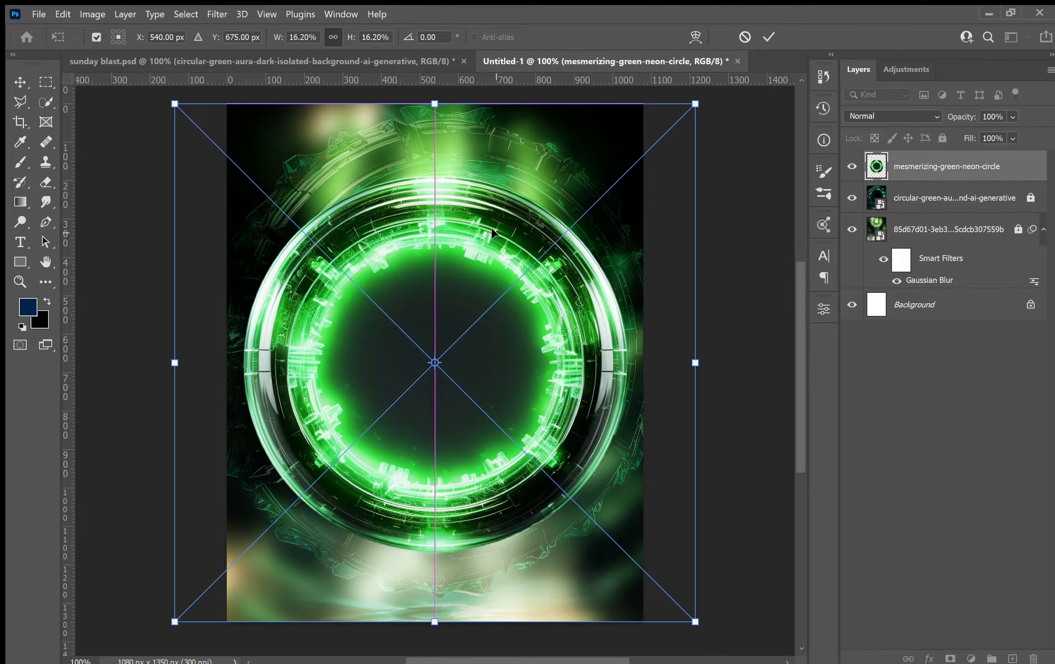
{"action": "left_click_drag", "start_coordinate": [495, 232], "coordinate": [509, 216]}
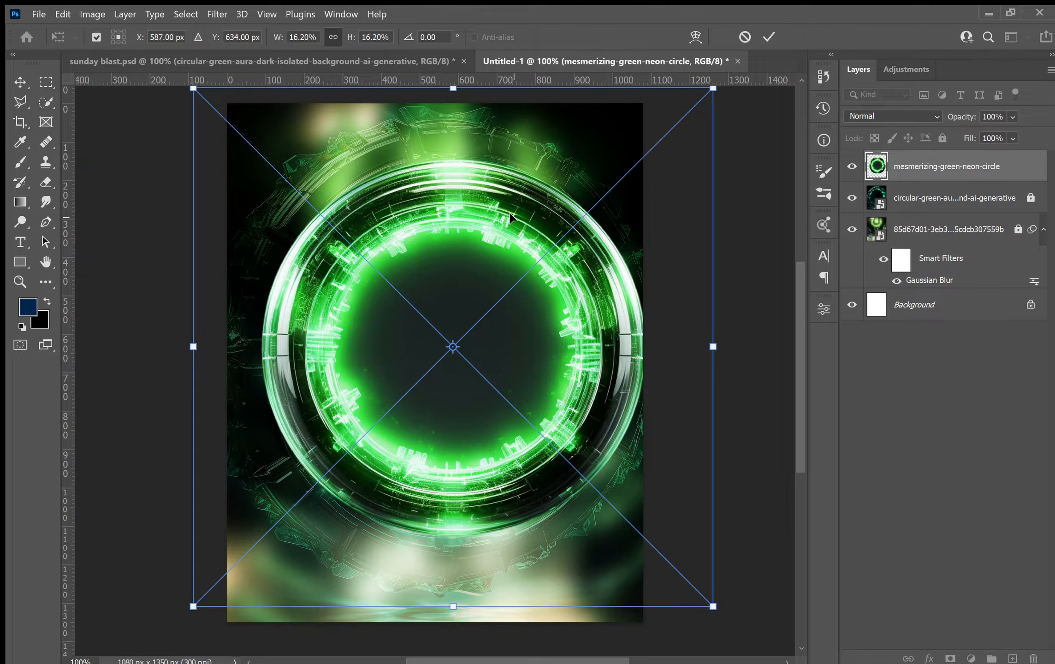
{"action": "left_click_drag", "start_coordinate": [510, 216], "coordinate": [502, 219]}
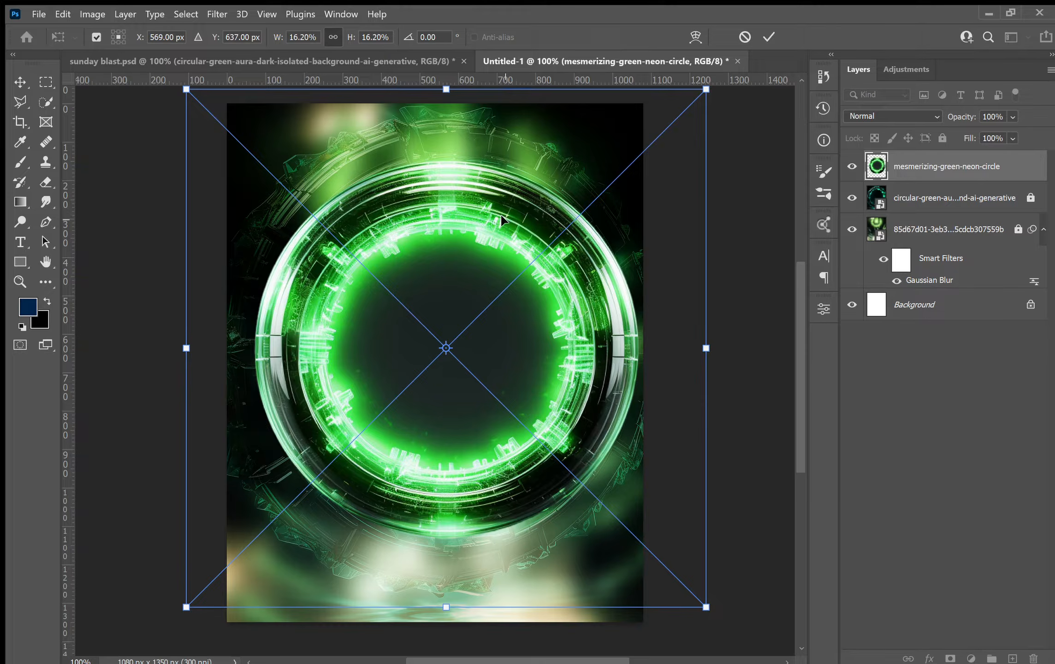
{"action": "key", "text": "Return"}
Center the neon circle horizontally on the canvas using a select-all alignment.
{"action": "key", "text": "ctrl"}
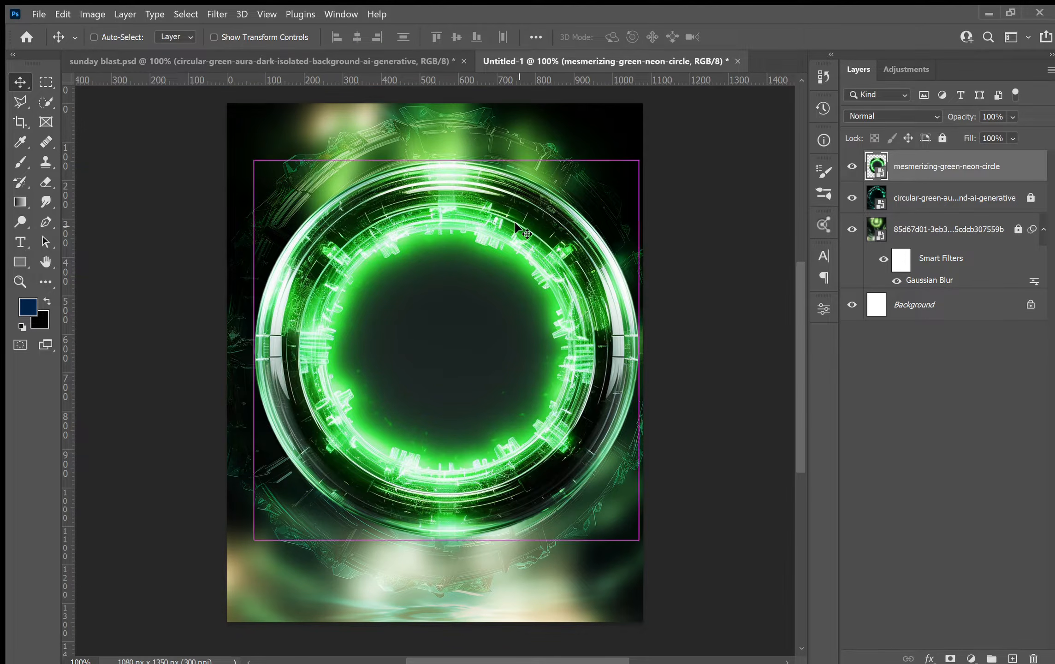
{"action": "key", "text": "ctrl+a"}
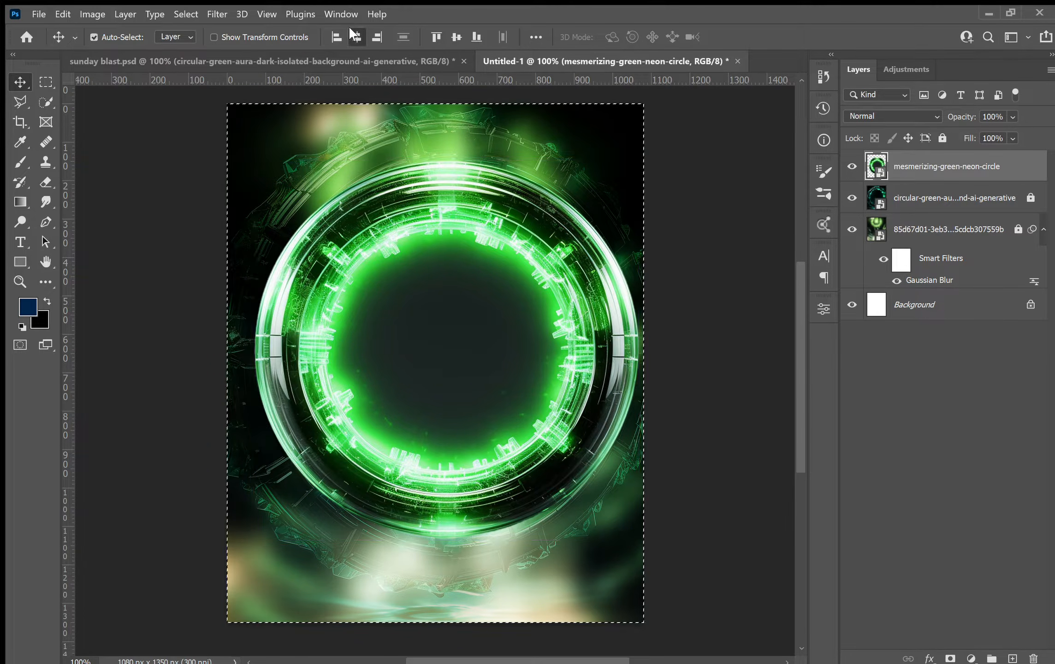
{"action": "left_click", "coordinate": [349, 28]}
{"action": "key", "text": "ctrl+d"}
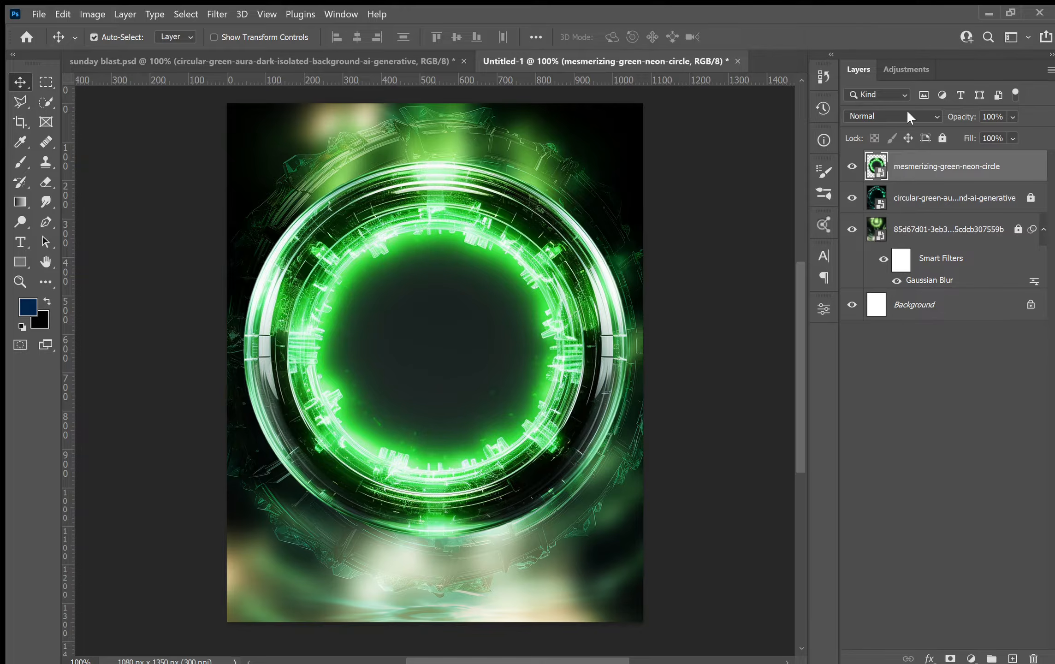
Apply a light Gaussian Blur smart filter to the neon circle layer.
{"action": "left_click", "coordinate": [333, 63]}
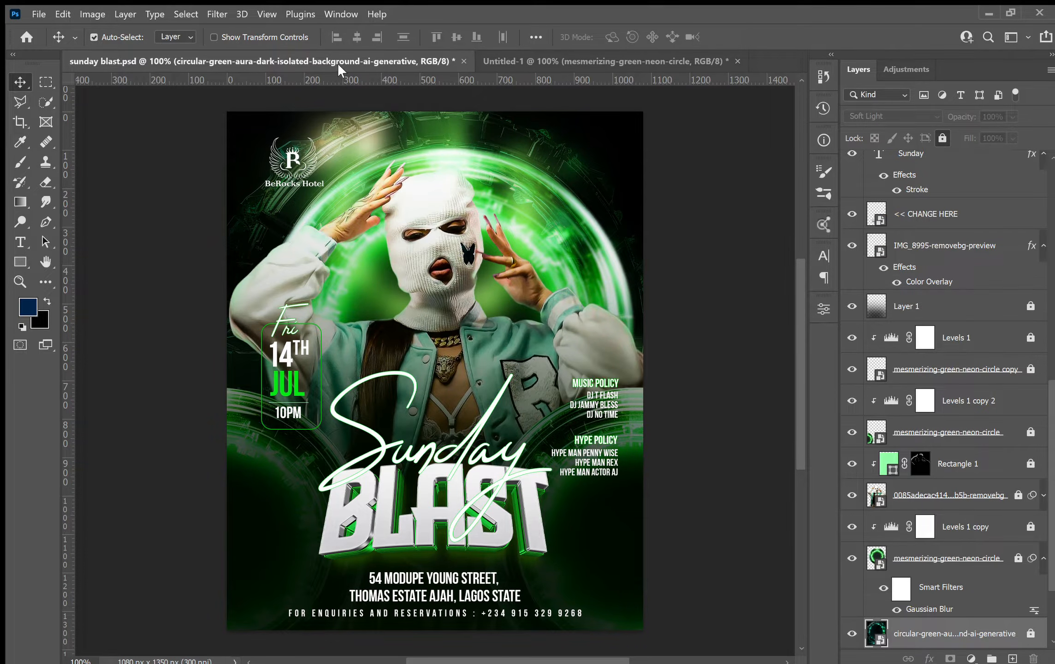
{"action": "left_click", "coordinate": [535, 60]}
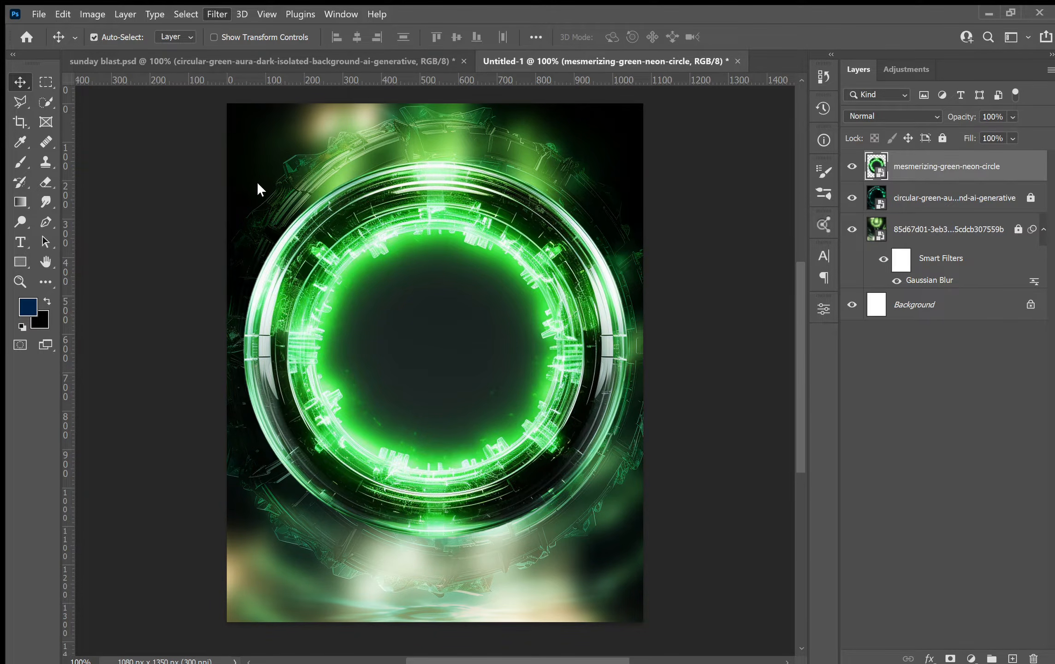
{"action": "left_click", "coordinate": [419, 276]}
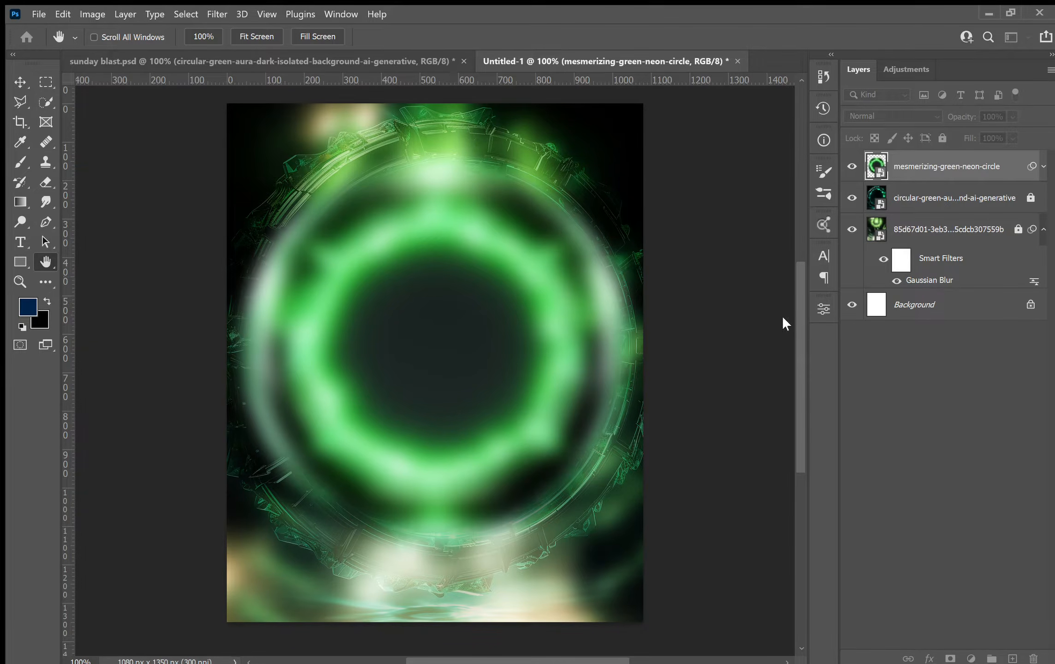
{"action": "left_click", "coordinate": [739, 316]}
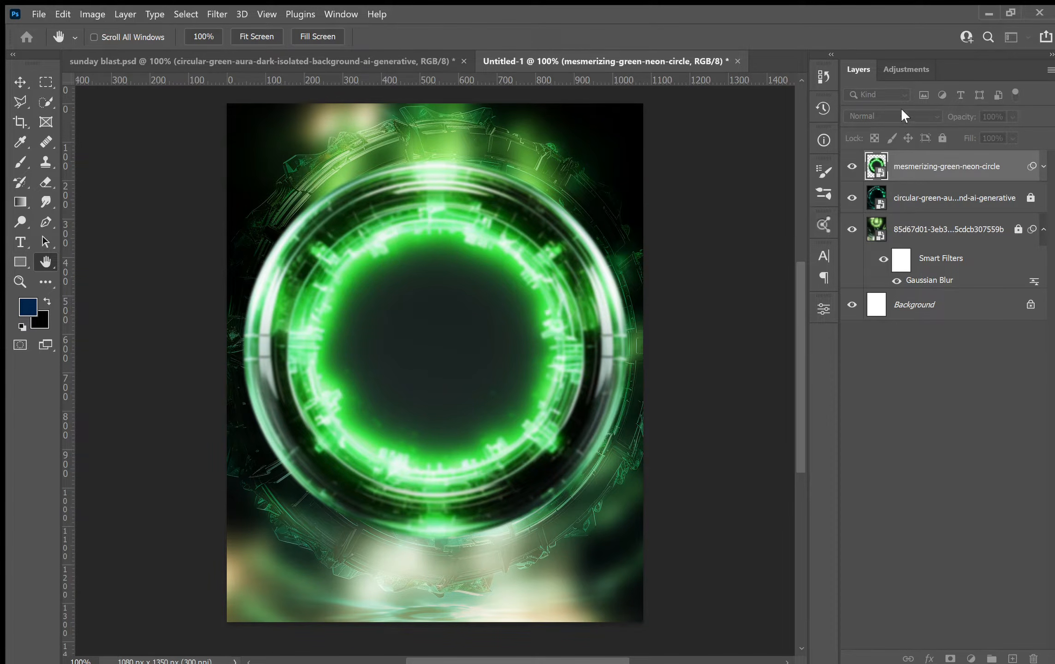
{"action": "key", "text": "v"}
{"action": "key", "text": "ctrl+alt+f"}
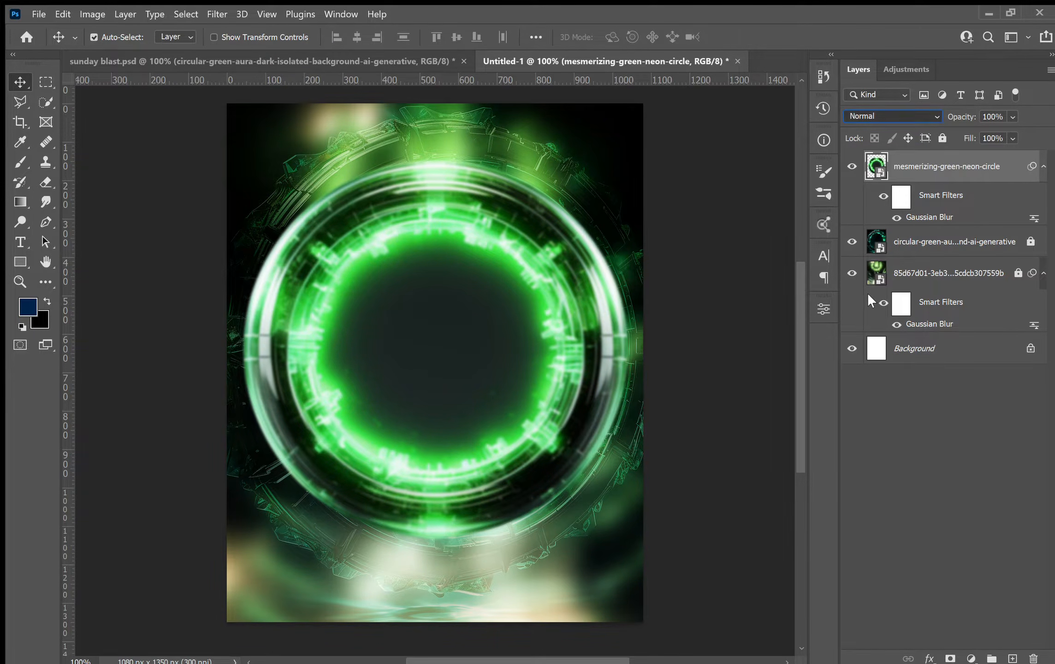
Set the neon circle layer's blend mode to Screen.
{"action": "key", "text": "alt+shift+o"}
{"action": "key", "text": "alt+shift+f"}
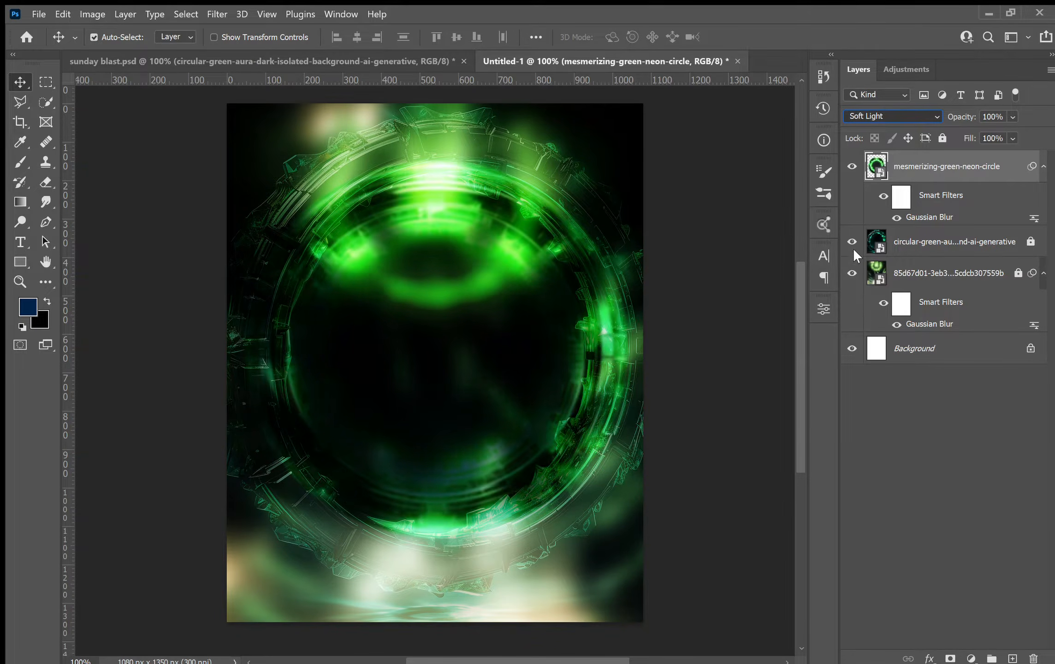
{"action": "key", "text": "alt+shift+s"}
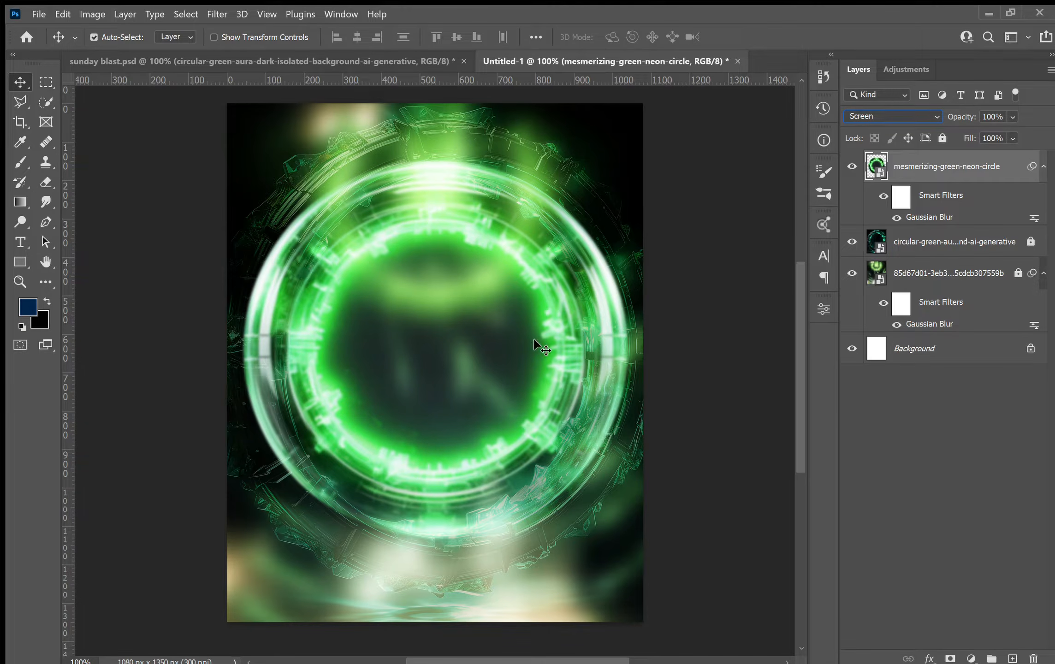
Inspect the neon circle layer's blend mode and filter in the sunday blast reference file.
{"action": "left_click", "coordinate": [275, 55]}
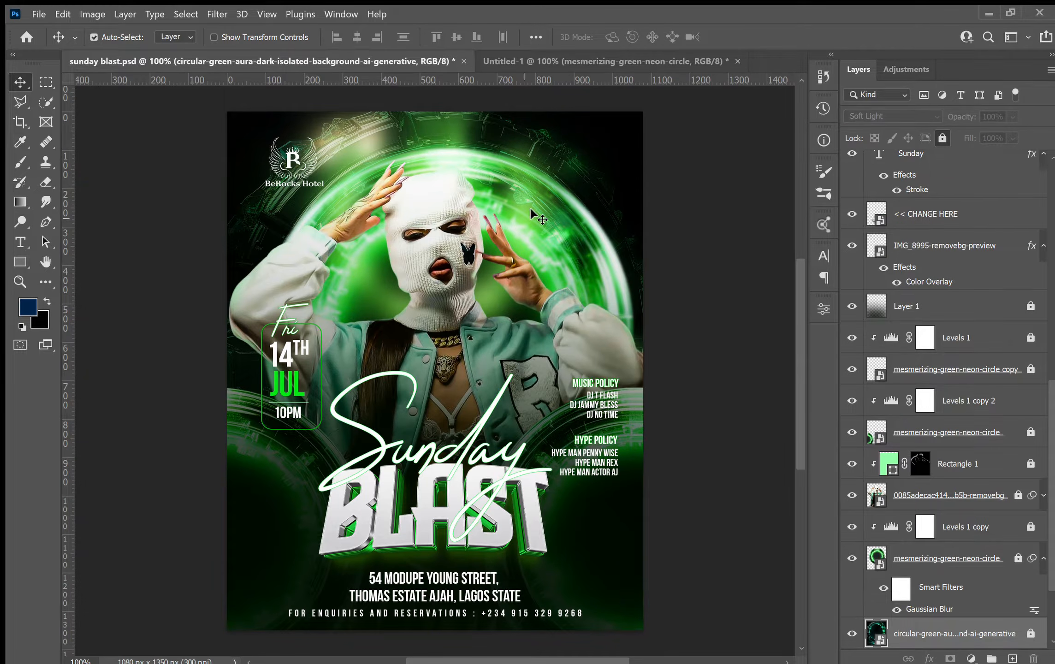
{"action": "left_click", "coordinate": [914, 557]}
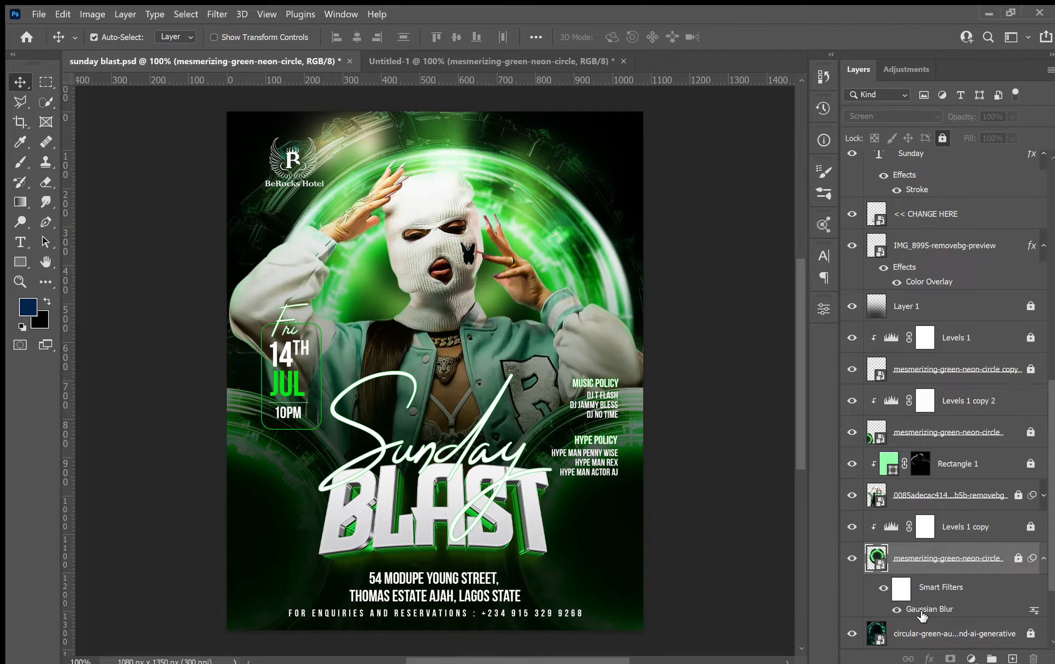
{"action": "left_click", "coordinate": [1018, 558]}
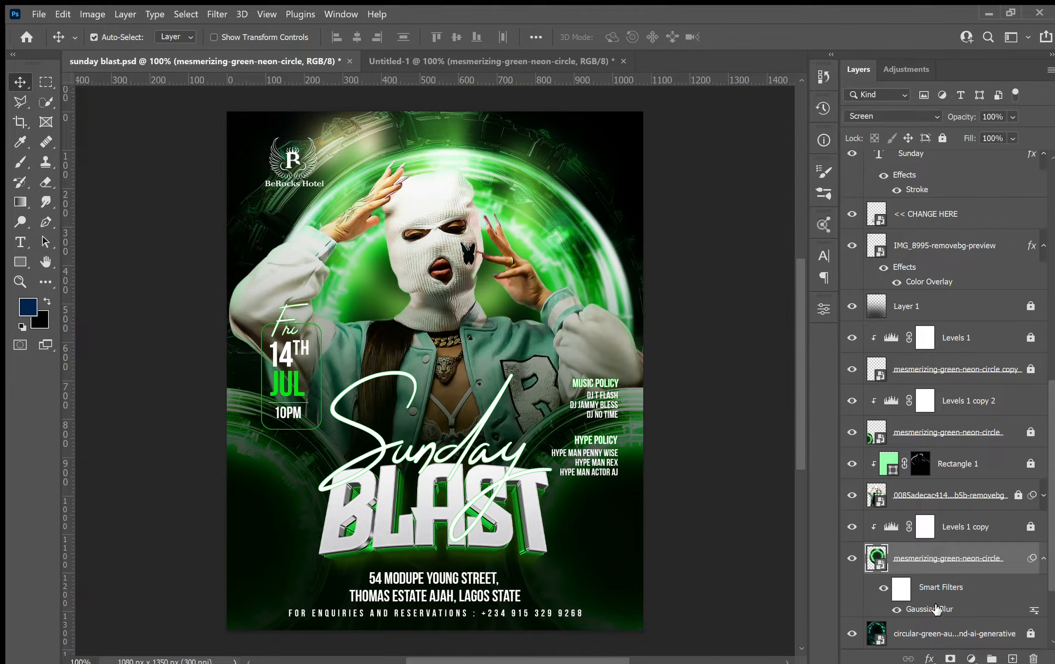
{"action": "key", "text": "h"}
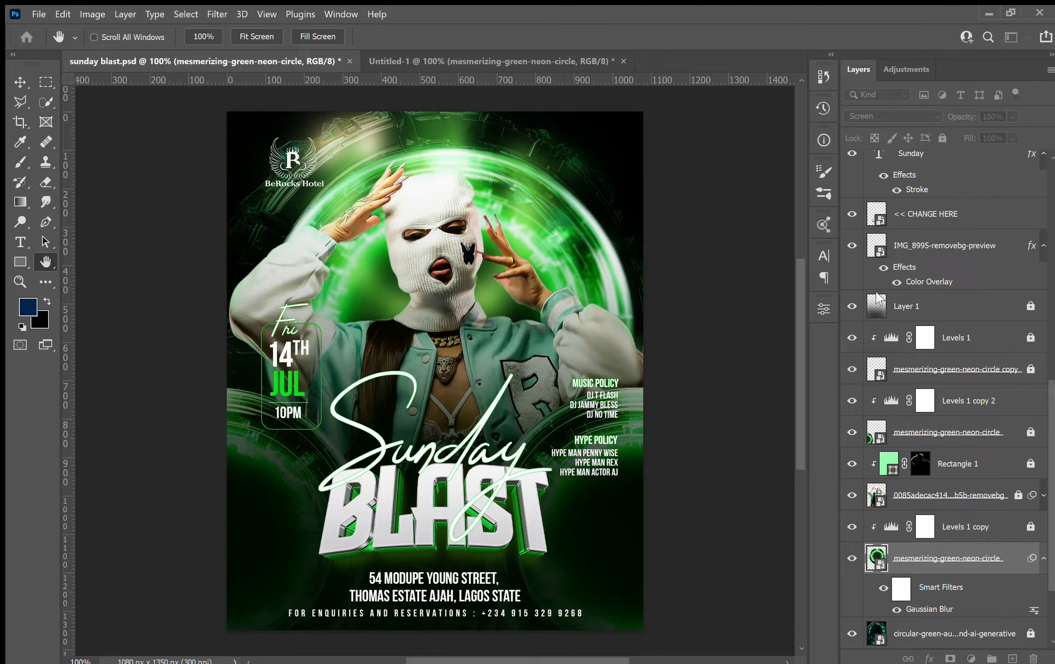
Duplicate the neon circle into the new document's lower-left corner and scale the copy down to about 12.4%.
{"action": "key", "text": "v"}
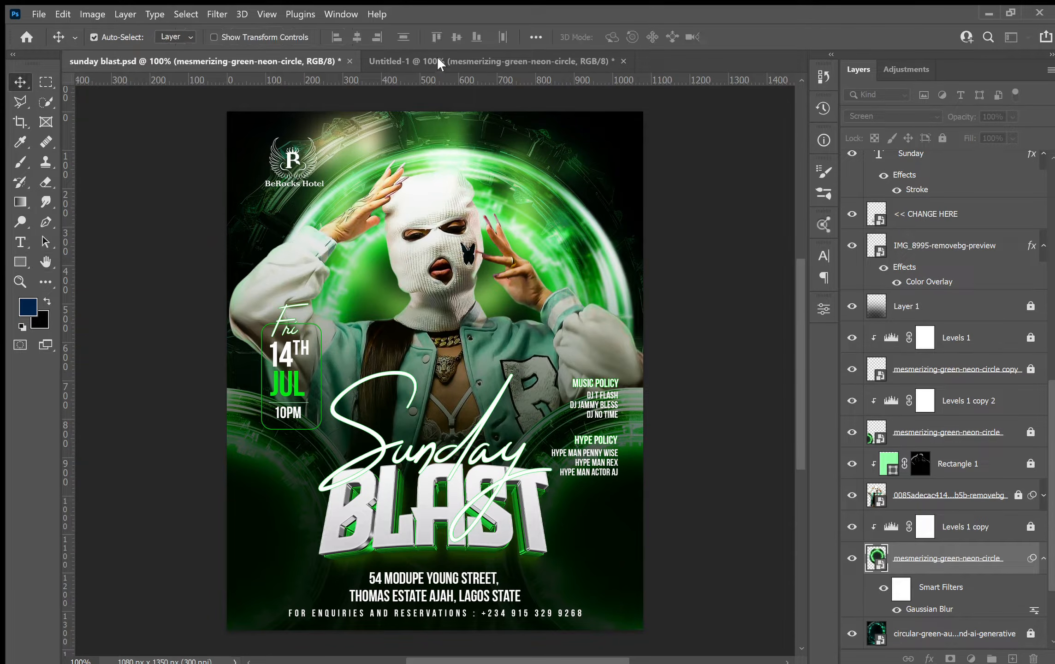
{"action": "left_click", "coordinate": [437, 58]}
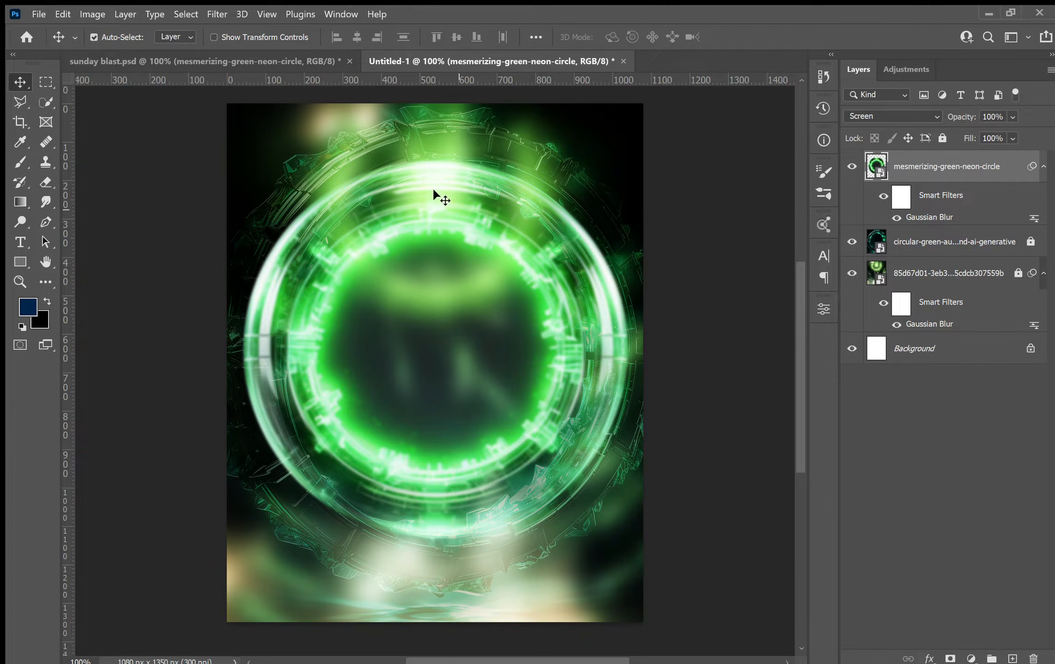
{"action": "double_click", "coordinate": [926, 218]}
{"action": "left_click", "coordinate": [892, 108]}
{"action": "left_click_drag", "start_coordinate": [340, 228], "coordinate": [225, 444]}
{"action": "key", "text": "ctrl+t"}
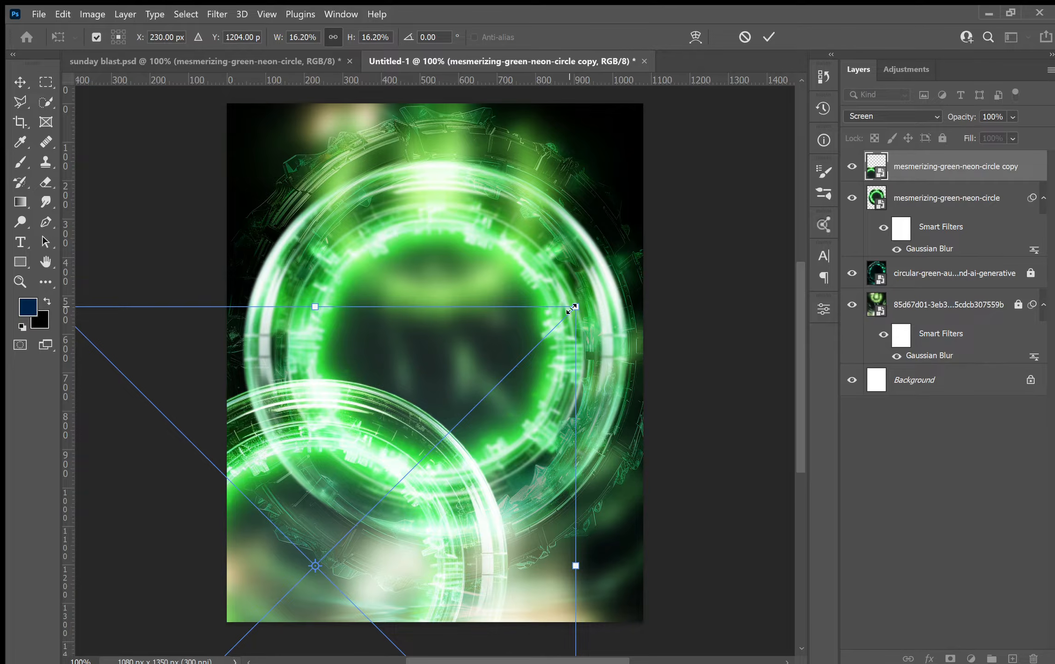
{"action": "left_click_drag", "start_coordinate": [576, 308], "coordinate": [515, 367]}
{"action": "left_click_drag", "start_coordinate": [469, 422], "coordinate": [393, 468]}
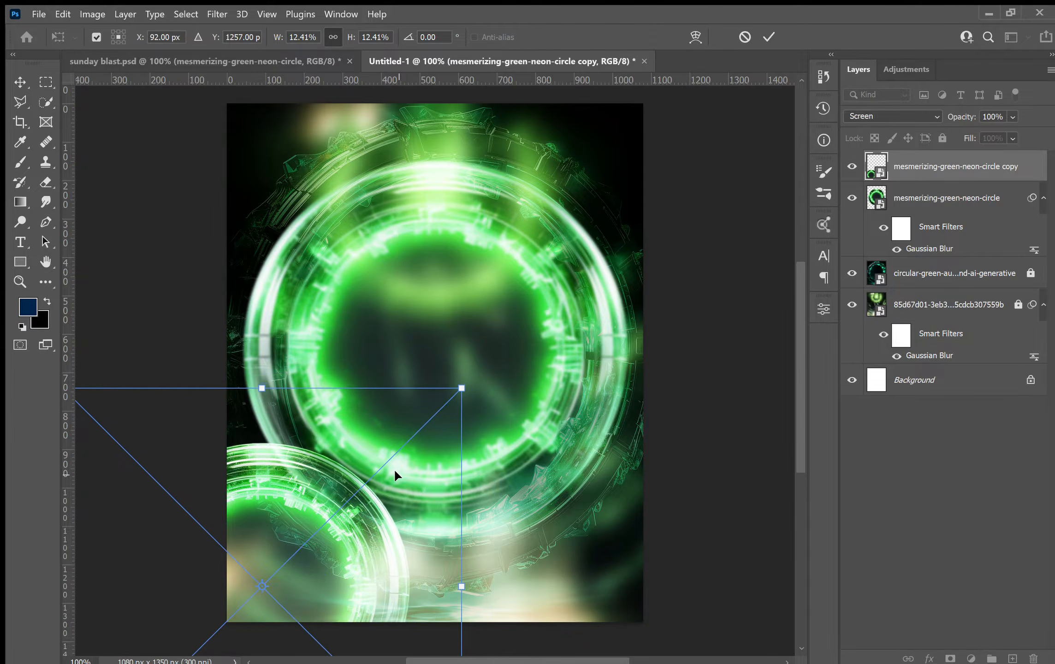
{"action": "key", "text": "Return"}
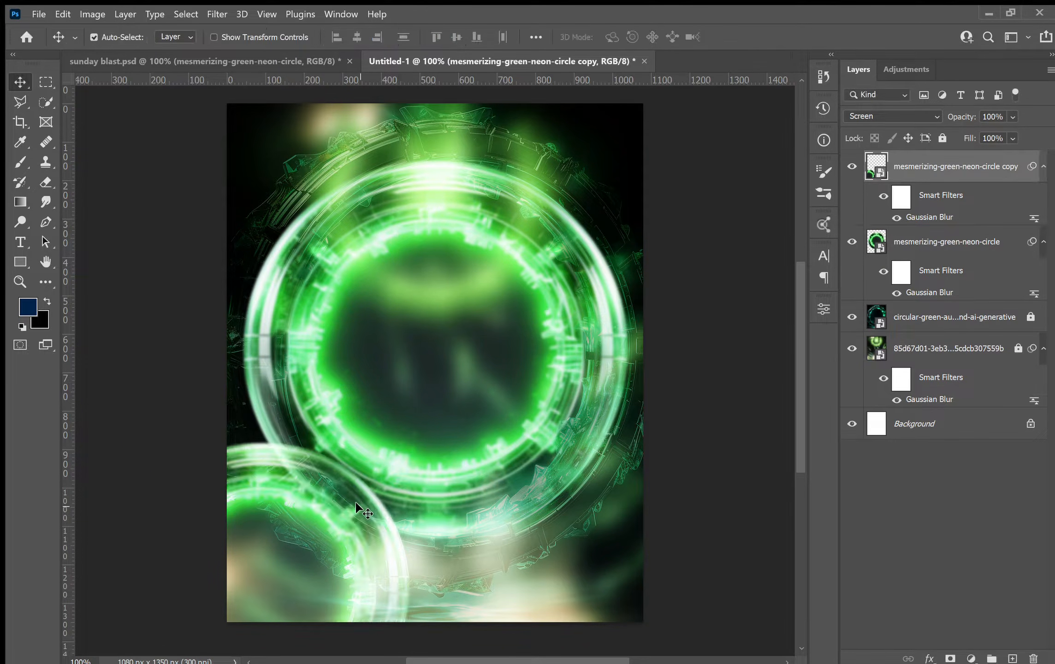
Duplicate the small neon circle into the lower-right corner of the canvas.
{"action": "left_click_drag", "start_coordinate": [350, 506], "coordinate": [700, 509]}
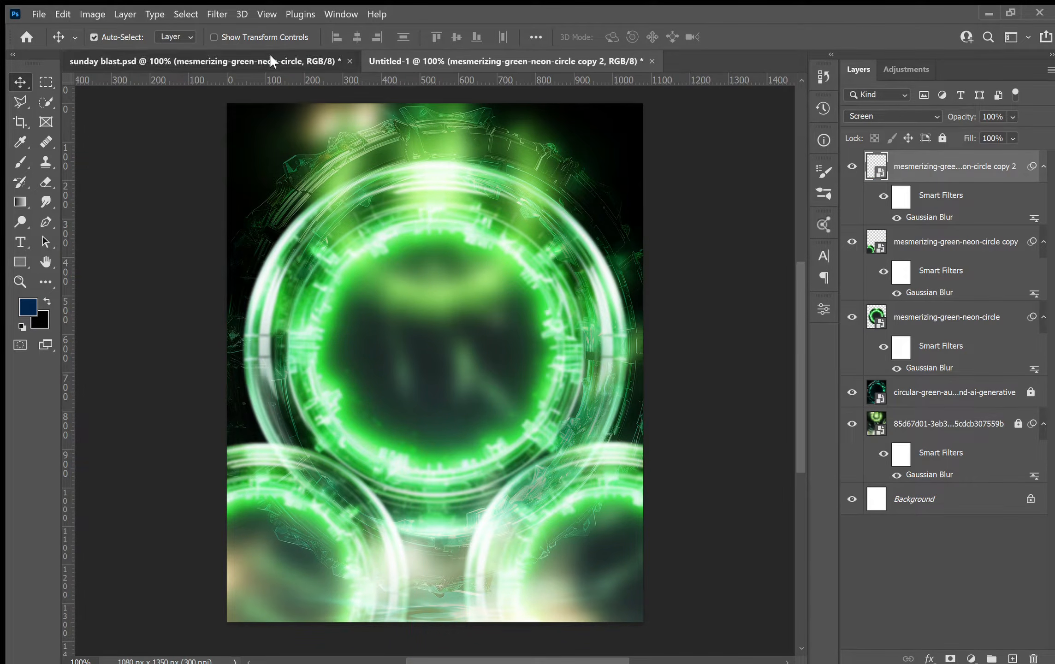
{"action": "left_click", "coordinate": [270, 56]}
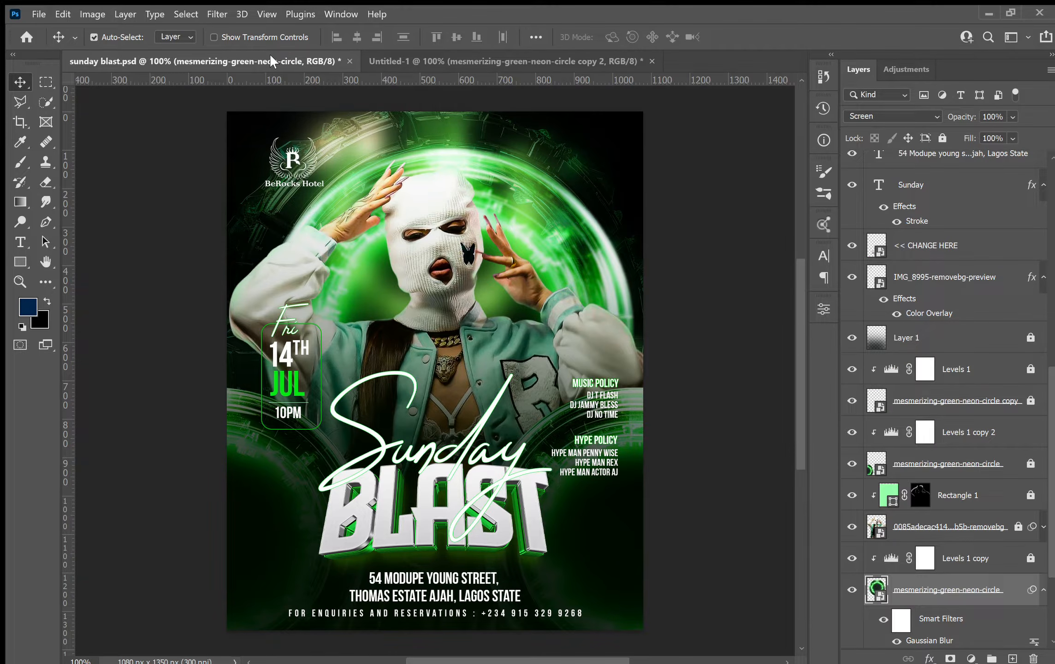
{"action": "left_click", "coordinate": [548, 62]}
Move the main neon circle up slightly and scale it down to about 14.4%.
{"action": "left_click", "coordinate": [434, 194]}
{"action": "left_click_drag", "start_coordinate": [435, 195], "coordinate": [448, 174]}
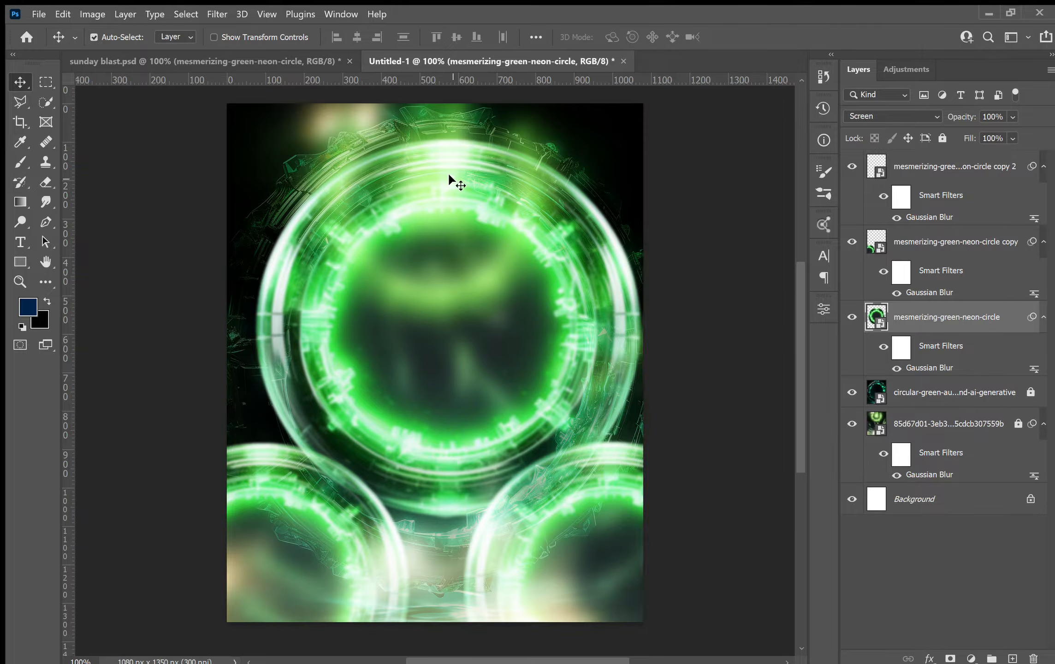
{"action": "key", "text": "ctrl+t"}
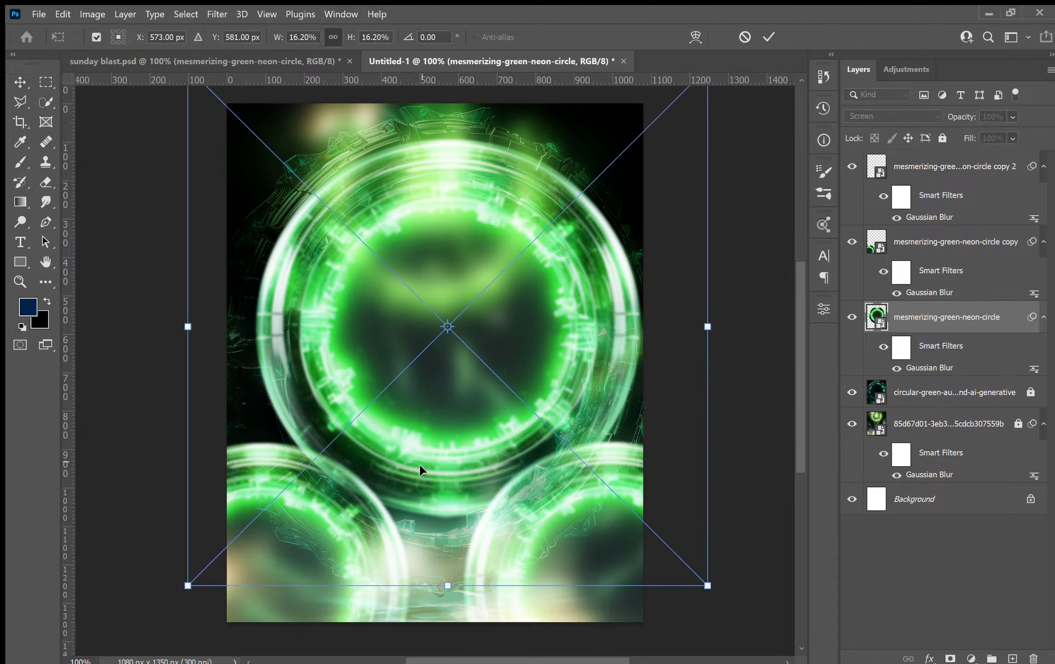
{"action": "left_click_drag", "start_coordinate": [446, 586], "coordinate": [441, 530]}
{"action": "left_click_drag", "start_coordinate": [490, 341], "coordinate": [491, 369]}
{"action": "key", "text": "Return"}
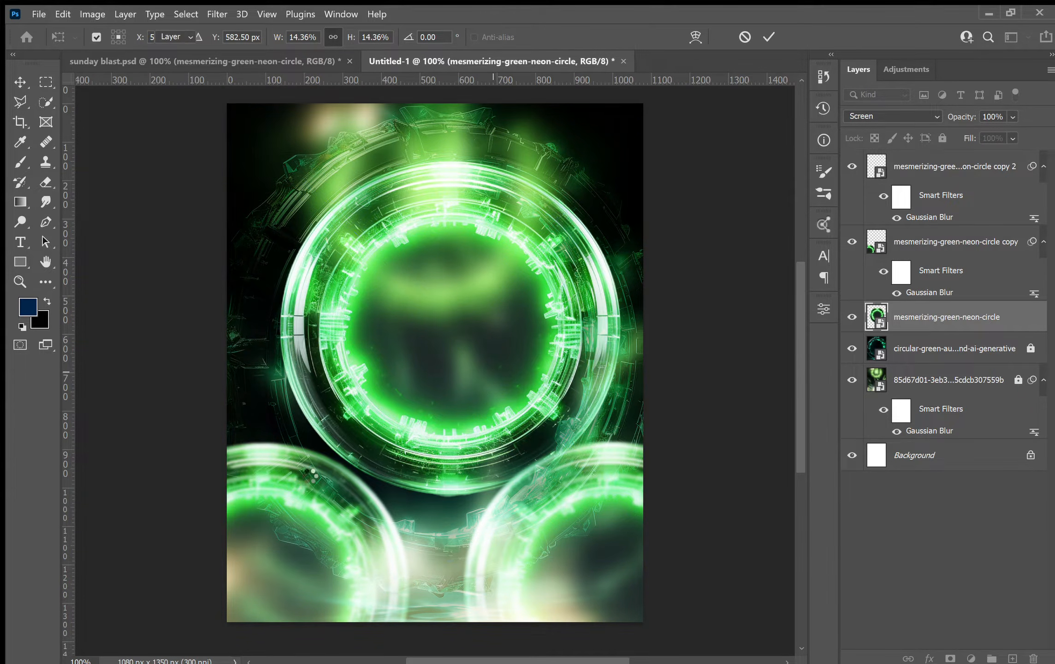
{"action": "key", "text": "ctrl+f"}
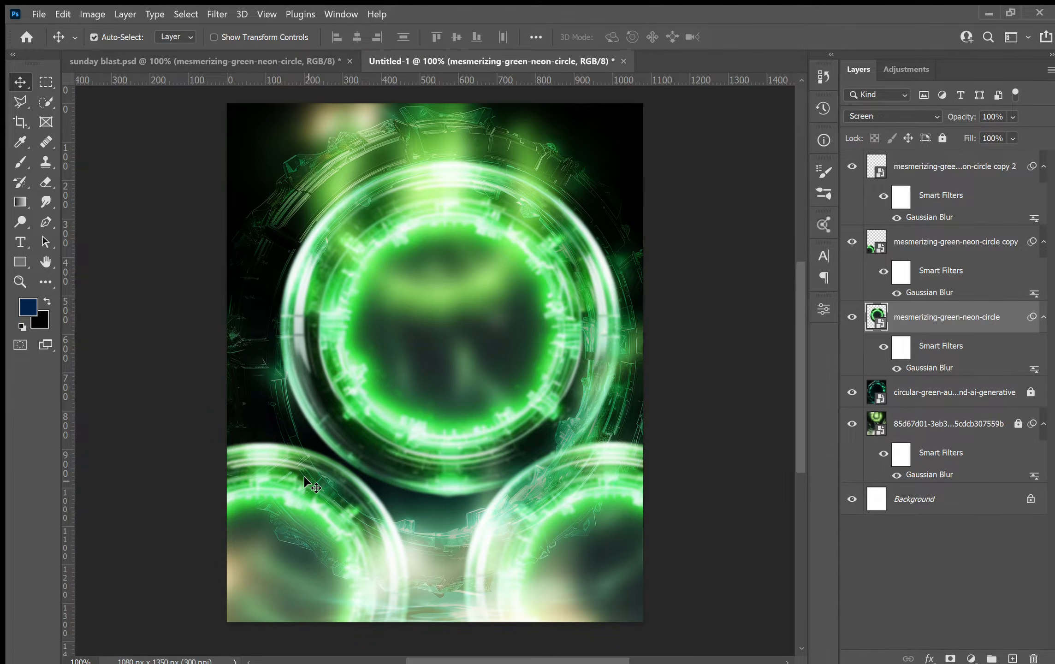
Enlarge the lower-left neon circle copy to about 14.7%.
{"action": "left_click", "coordinate": [304, 482]}
{"action": "key", "text": "ctrl+t"}
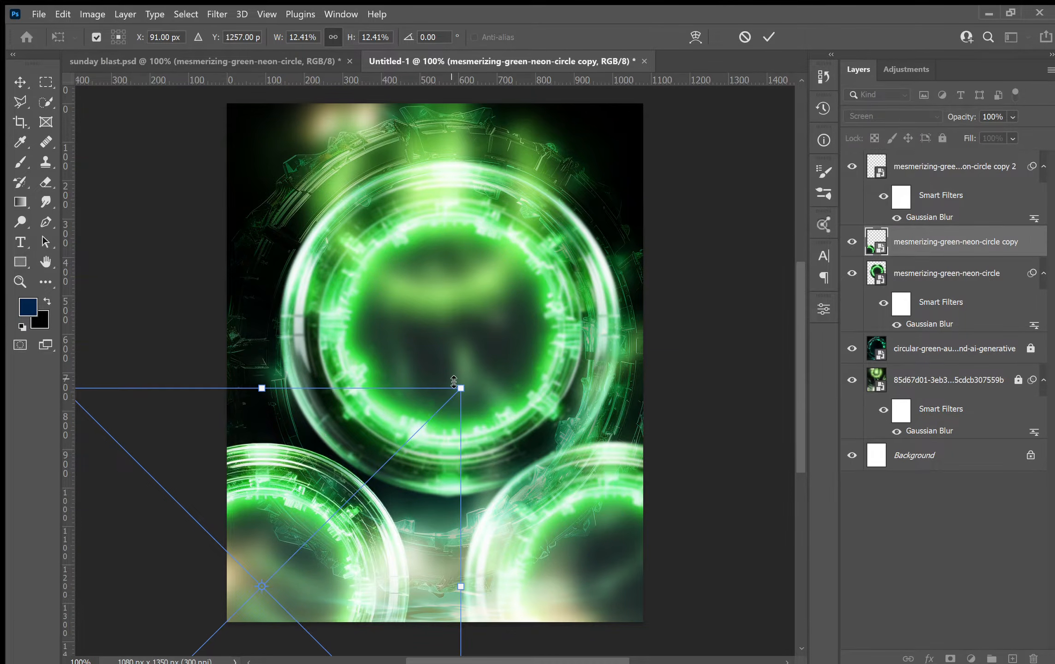
{"action": "left_click_drag", "start_coordinate": [454, 381], "coordinate": [500, 310]}
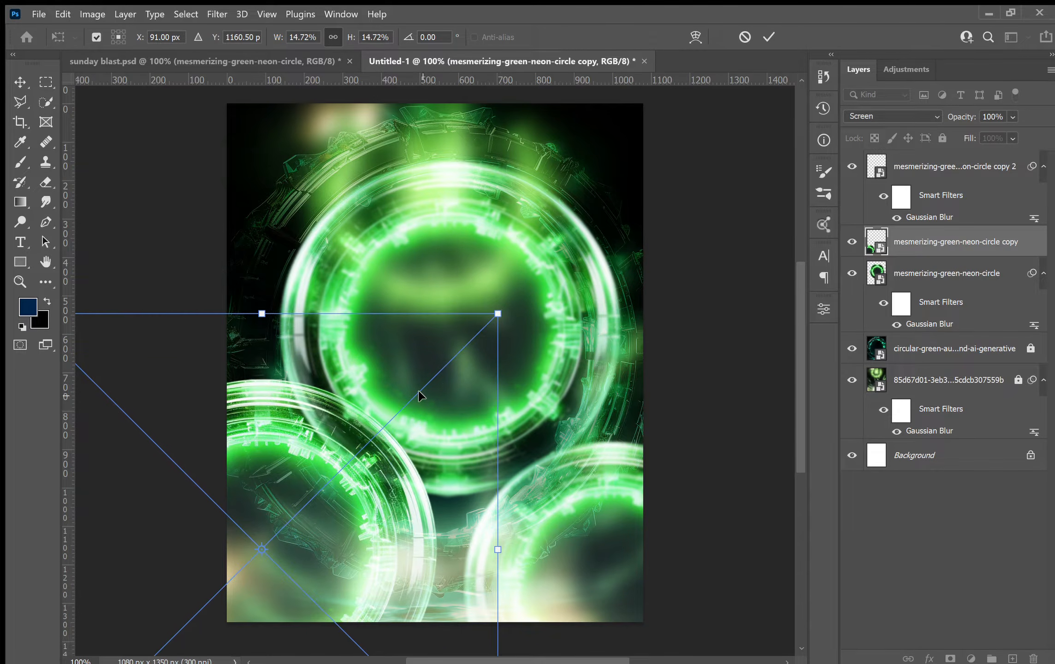
{"action": "key", "text": "Return"}
{"action": "key", "text": "ctrl+f"}
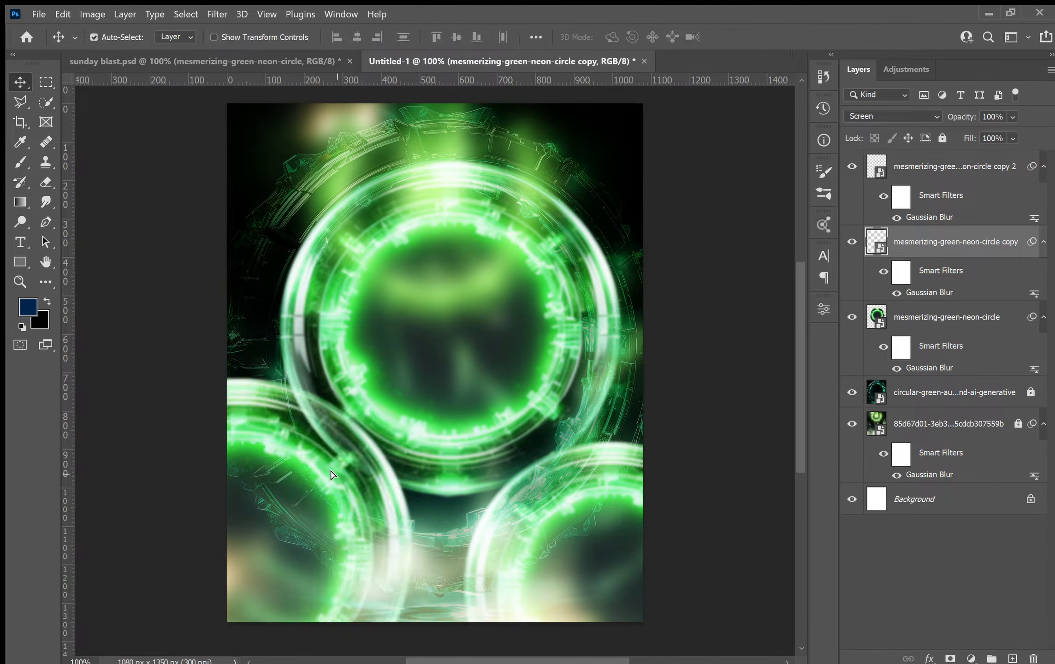
Delete the lower-right circle and replace it with a fresh duplicate of the enlarged lower-left circle.
{"action": "left_click", "coordinate": [542, 493]}
{"action": "key", "text": "ctrl"}
{"action": "key", "text": "Delete"}
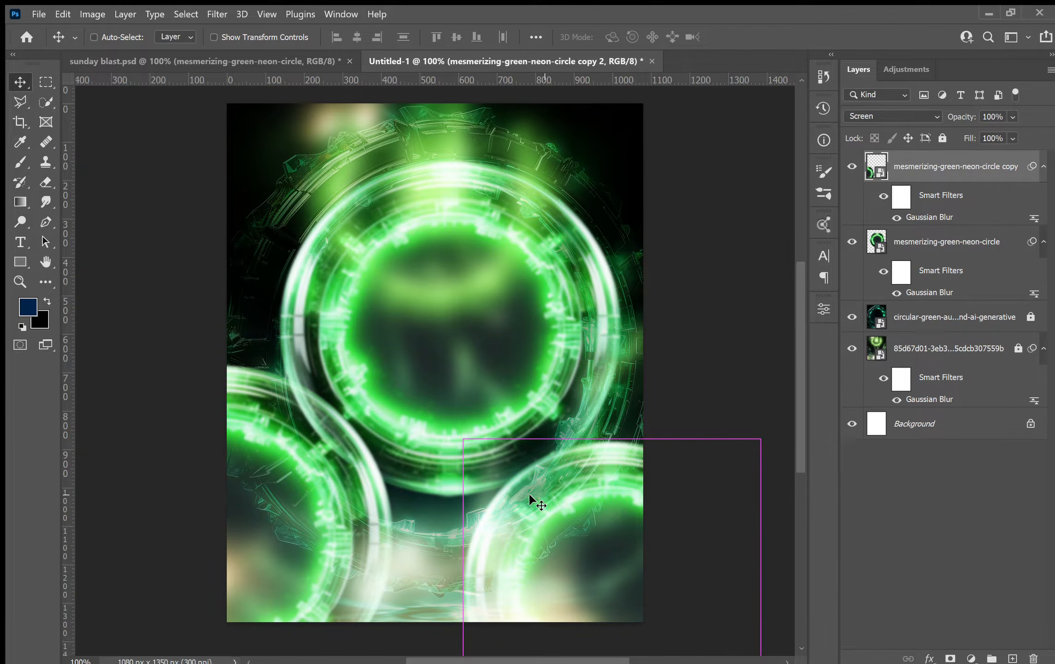
{"action": "left_click_drag", "start_coordinate": [440, 483], "coordinate": [613, 419]}
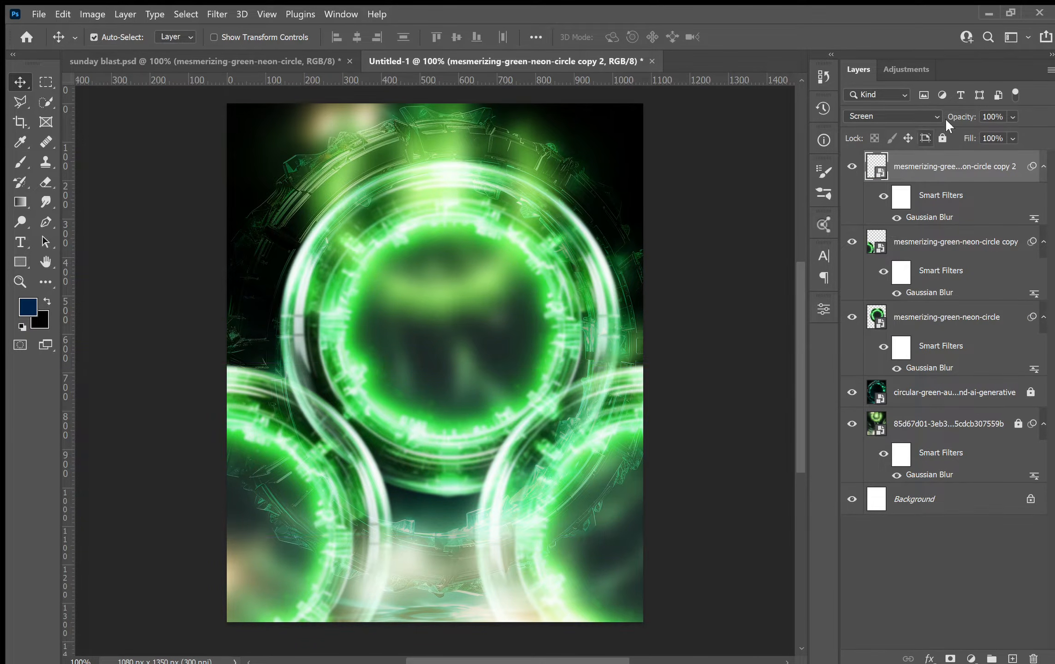
Lock all three neon circle layers.
{"action": "left_click", "coordinate": [942, 138]}
{"action": "left_click", "coordinate": [938, 258]}
{"action": "left_click", "coordinate": [941, 138]}
{"action": "left_click", "coordinate": [936, 323]}
{"action": "left_click", "coordinate": [936, 134]}
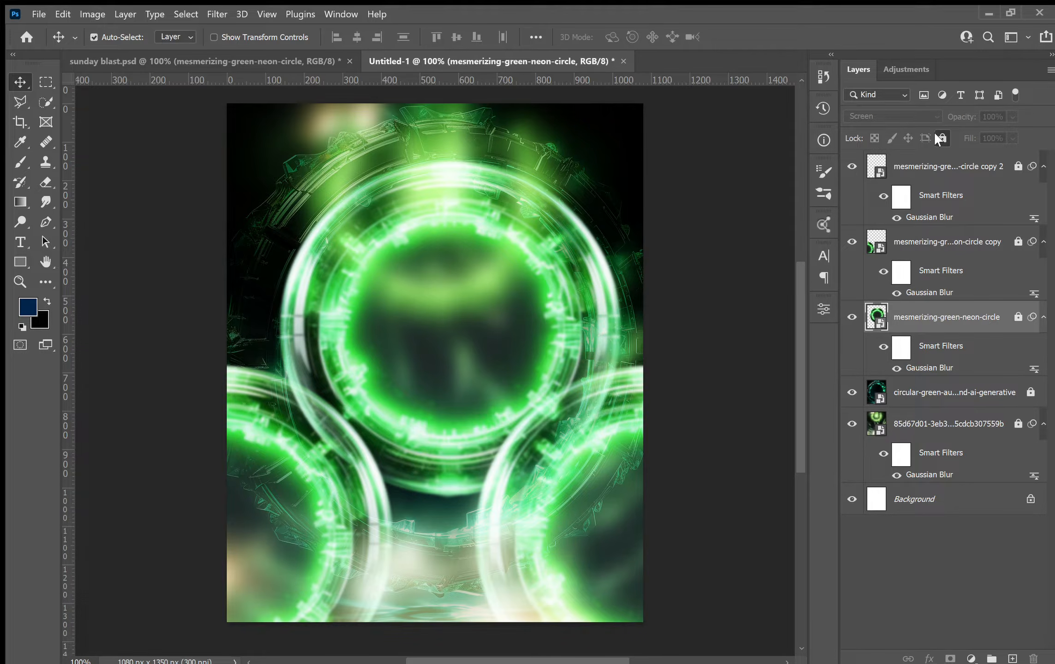
Place the model cutout photo above the main neon circle and scale it to about 27% over the canvas.
{"action": "left_click", "coordinate": [924, 178]}
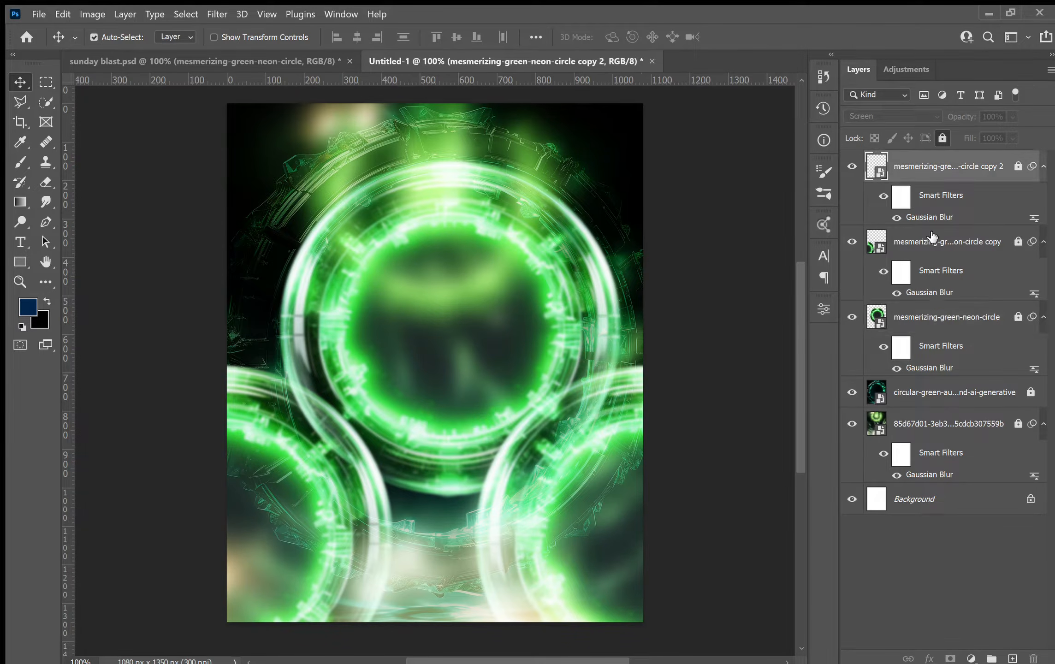
{"action": "left_click", "coordinate": [920, 313]}
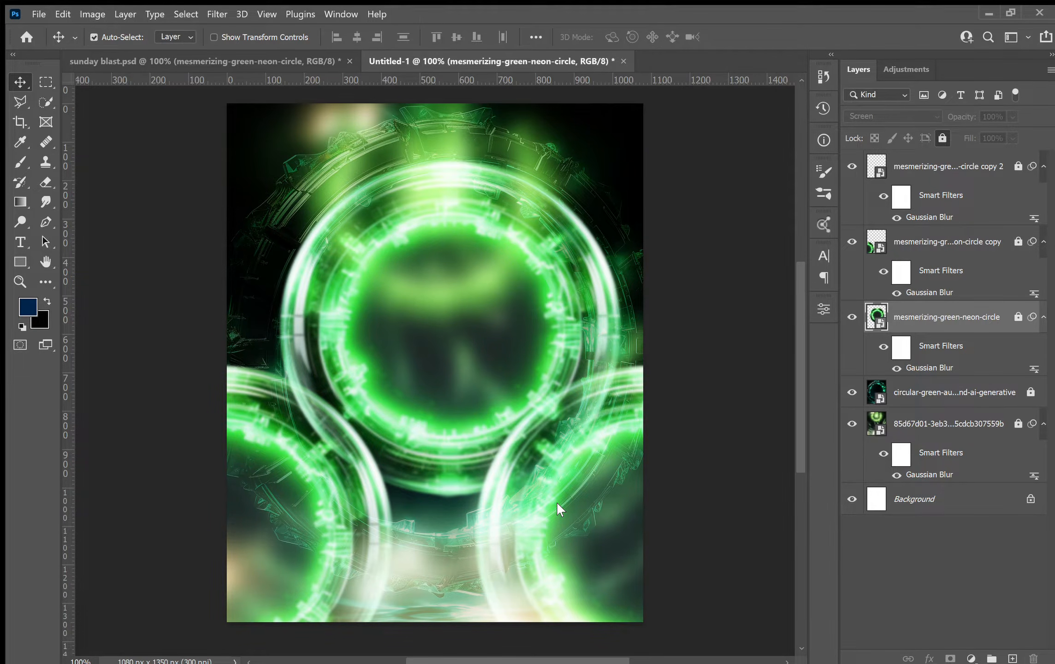
{"action": "key", "text": "ctrl+t"}
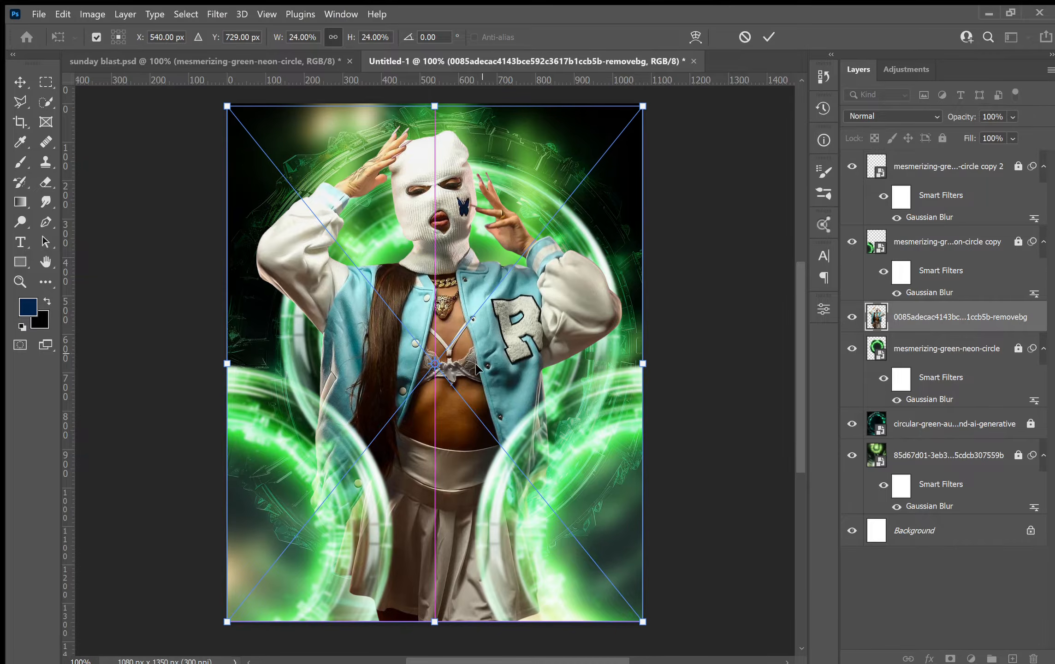
{"action": "left_click_drag", "start_coordinate": [479, 327], "coordinate": [468, 386]}
{"action": "left_click_drag", "start_coordinate": [428, 174], "coordinate": [431, 105]}
{"action": "left_click_drag", "start_coordinate": [506, 288], "coordinate": [506, 317]}
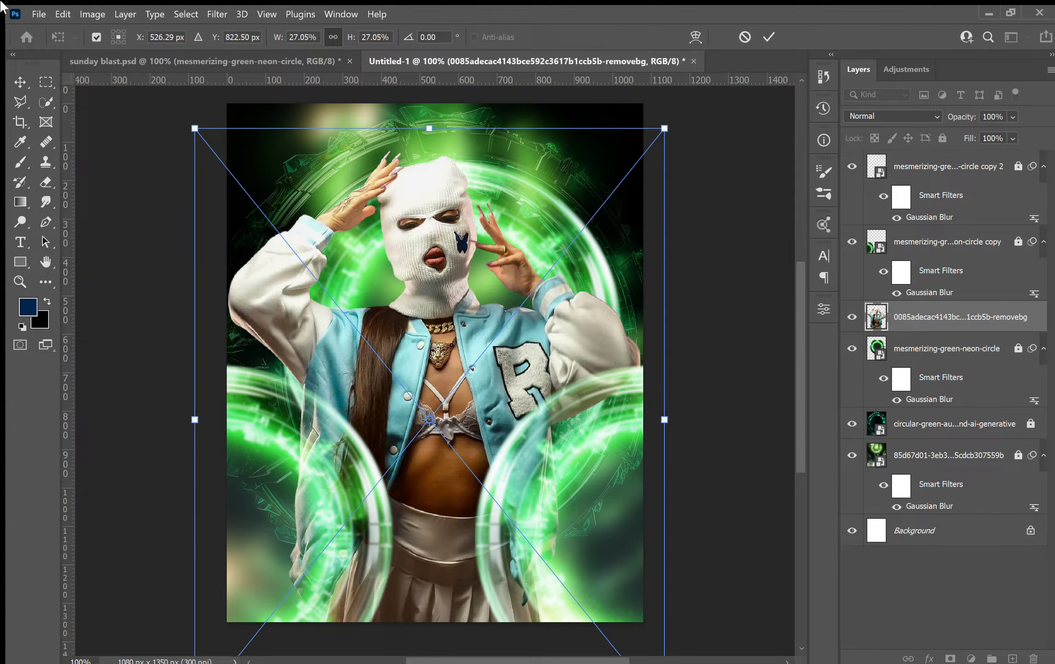
{"action": "key", "text": "Return"}
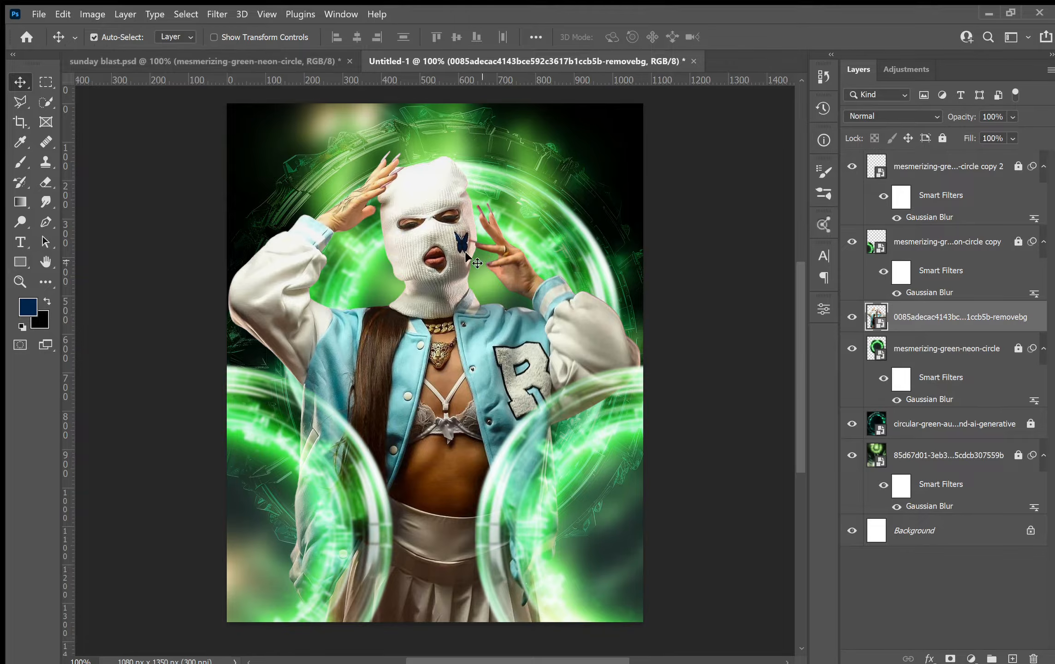
Inspect the model layer and its smart filters in the sunday blast reference file.
{"action": "left_click", "coordinate": [188, 65]}
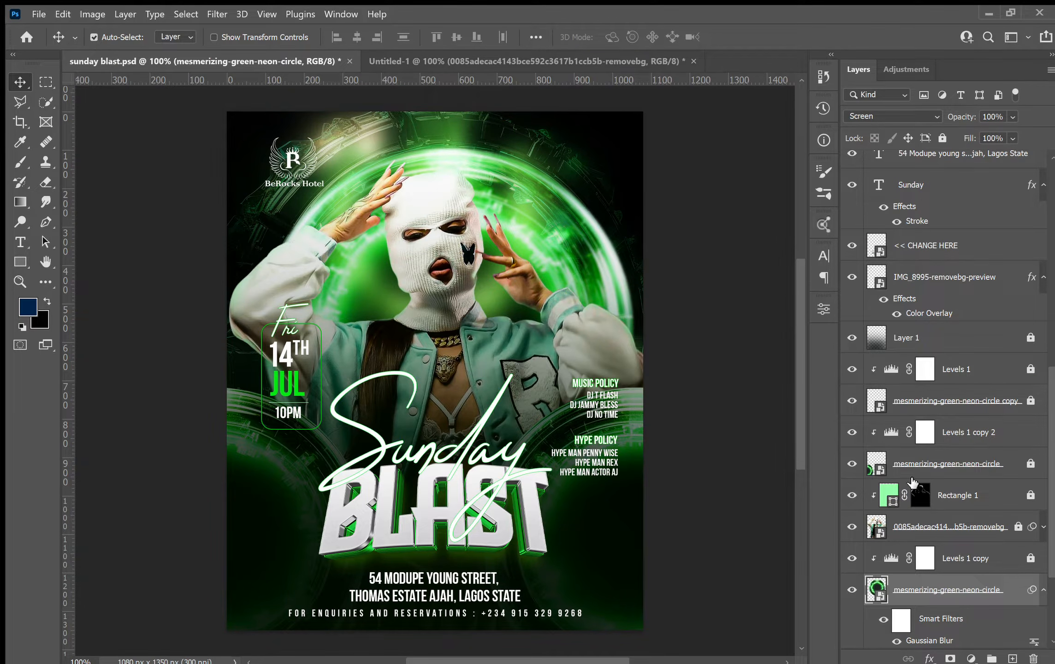
{"action": "left_click", "coordinate": [1041, 528]}
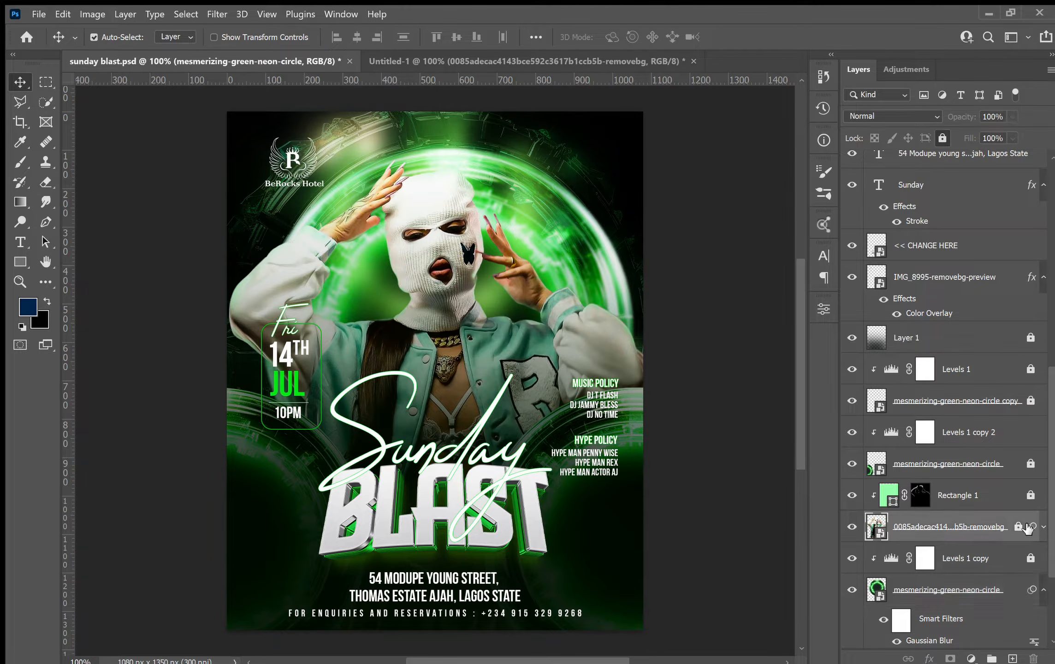
{"action": "key", "text": "ctrl+slash"}
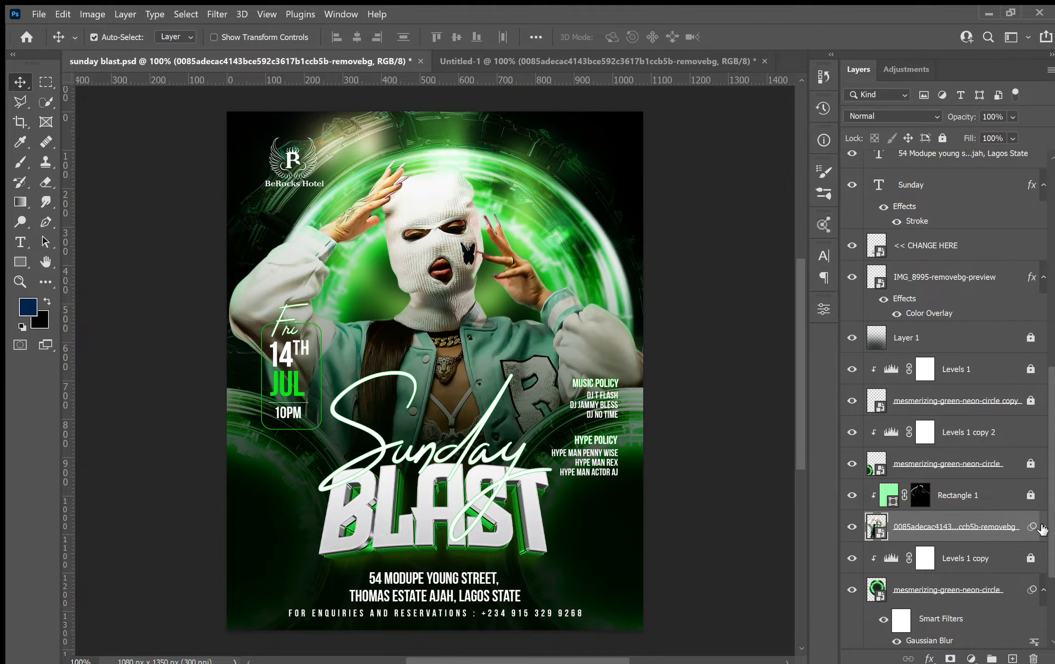
{"action": "left_click", "coordinate": [1043, 528]}
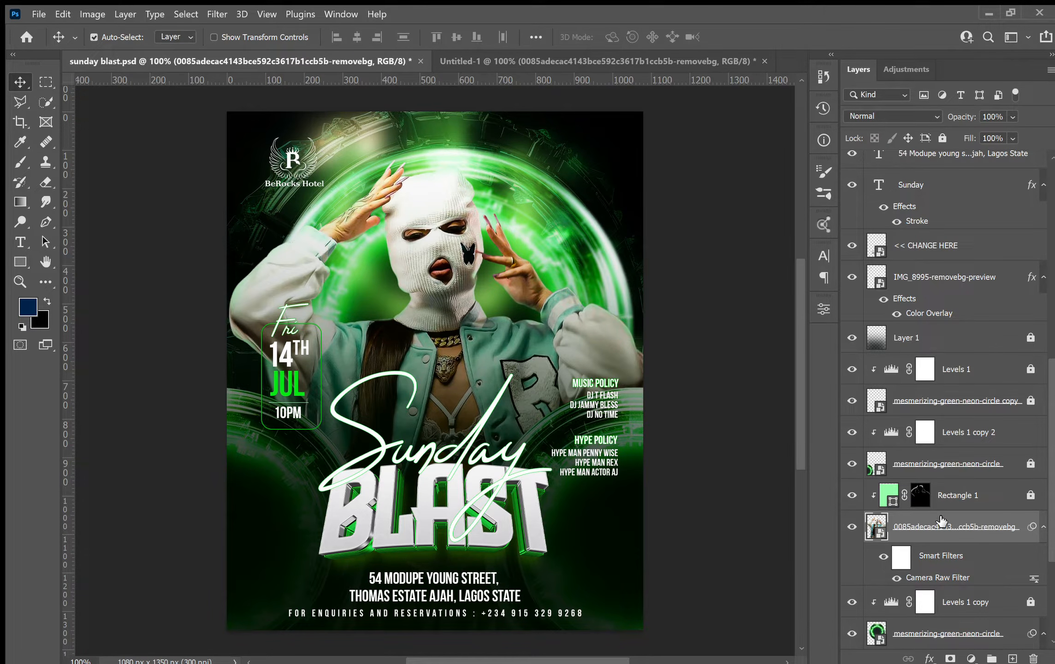
Delete the placed model photo and bring in the reference's Camera Raw–filtered model layer, positioning it over the circles.
{"action": "left_click", "coordinate": [675, 65]}
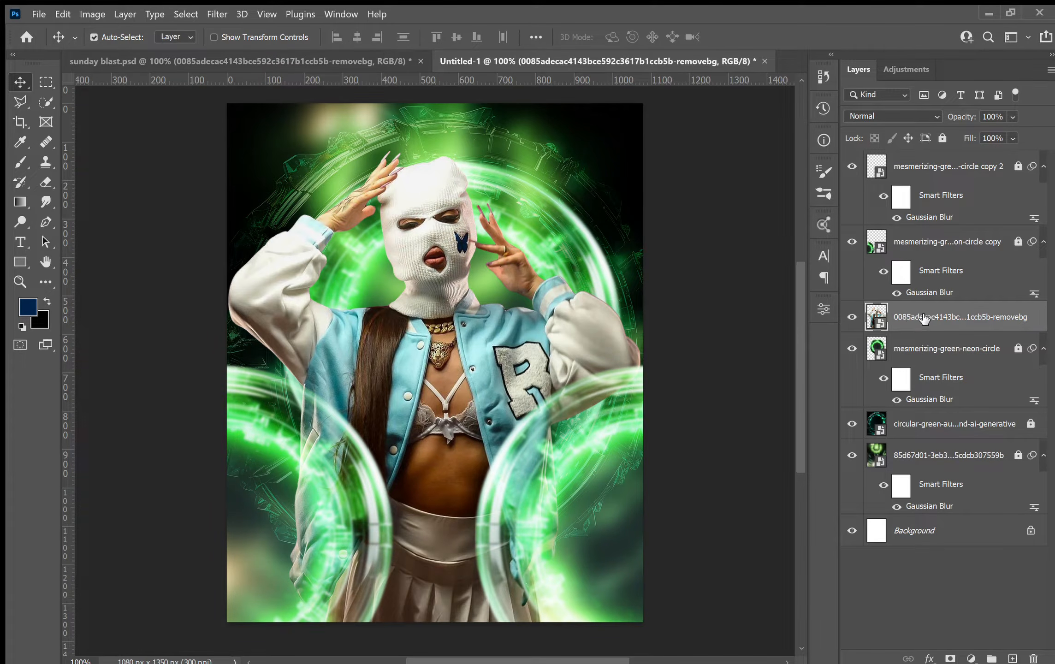
{"action": "key", "text": "Delete"}
{"action": "left_click", "coordinate": [248, 54]}
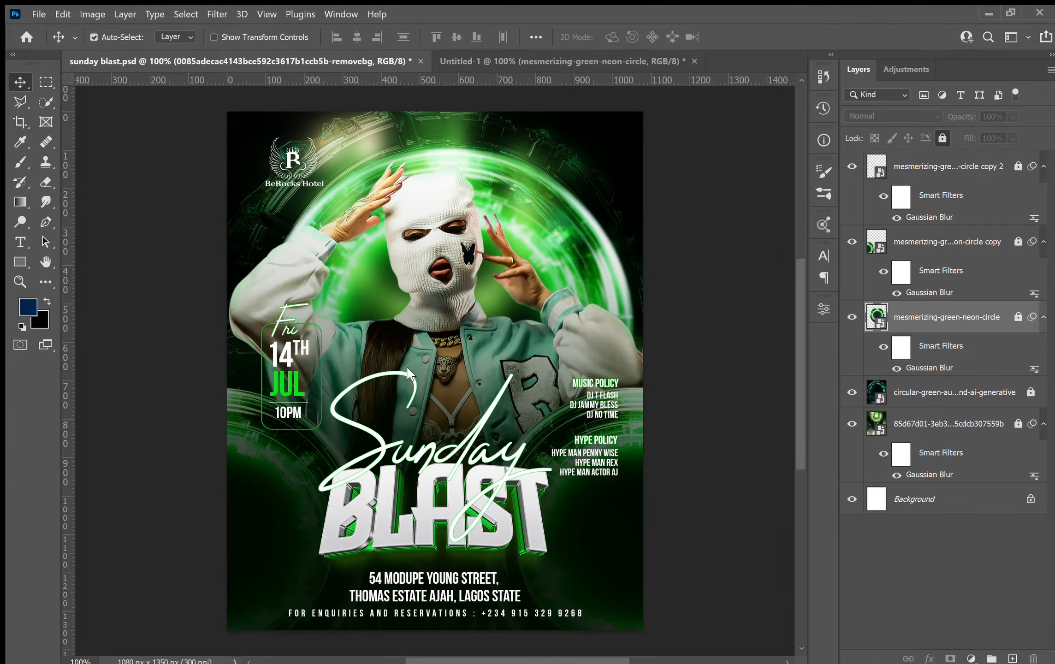
{"action": "left_click_drag", "start_coordinate": [899, 572], "coordinate": [472, 407]}
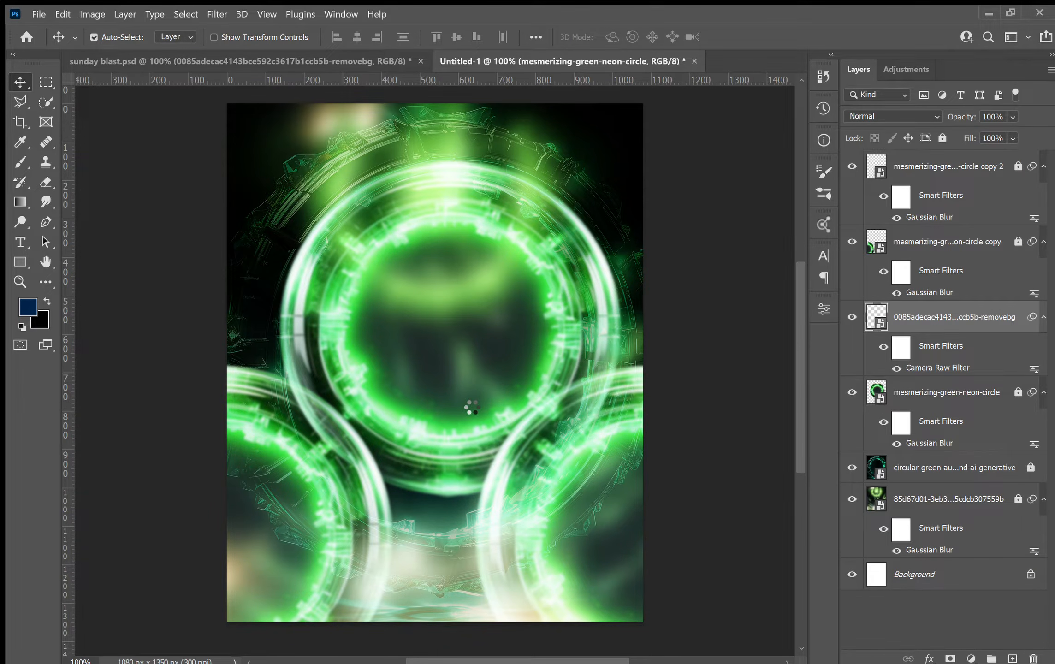
{"action": "left_click_drag", "start_coordinate": [470, 340], "coordinate": [442, 398]}
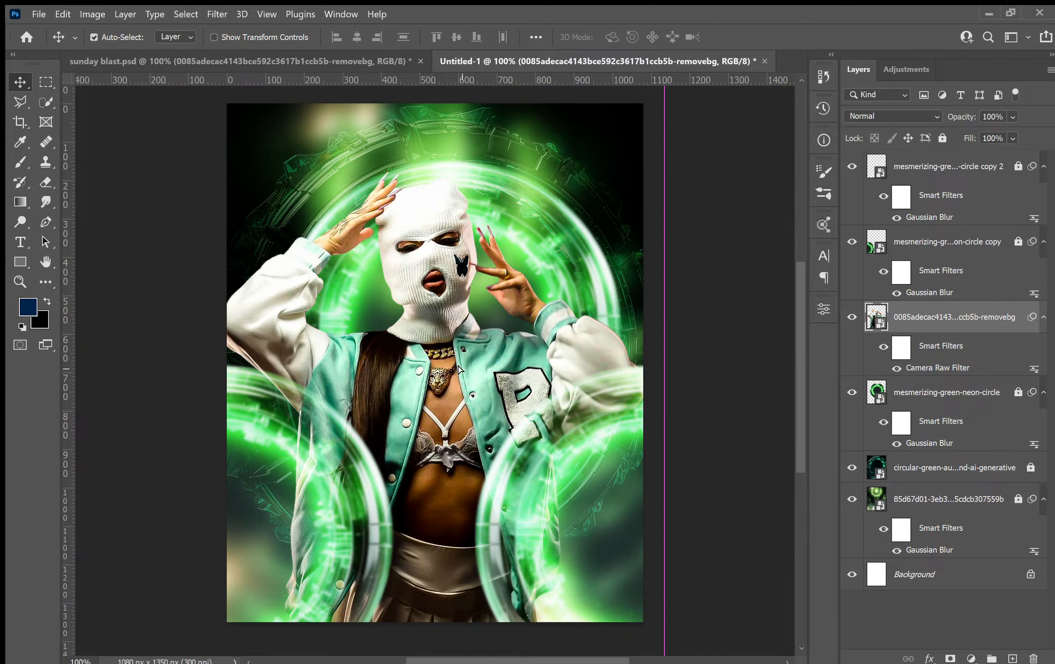
{"action": "left_click_drag", "start_coordinate": [457, 366], "coordinate": [456, 357]}
Inspect the Levels 1 copy 2 adjustment layer in the reference file.
{"action": "left_click", "coordinate": [389, 59]}
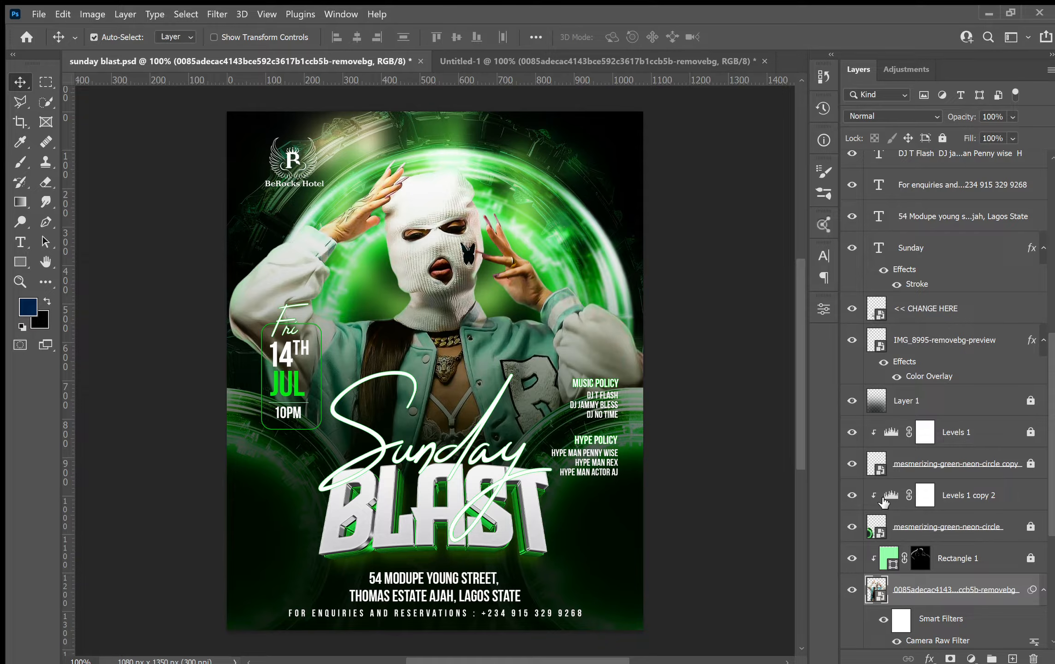
{"action": "left_click", "coordinate": [895, 496]}
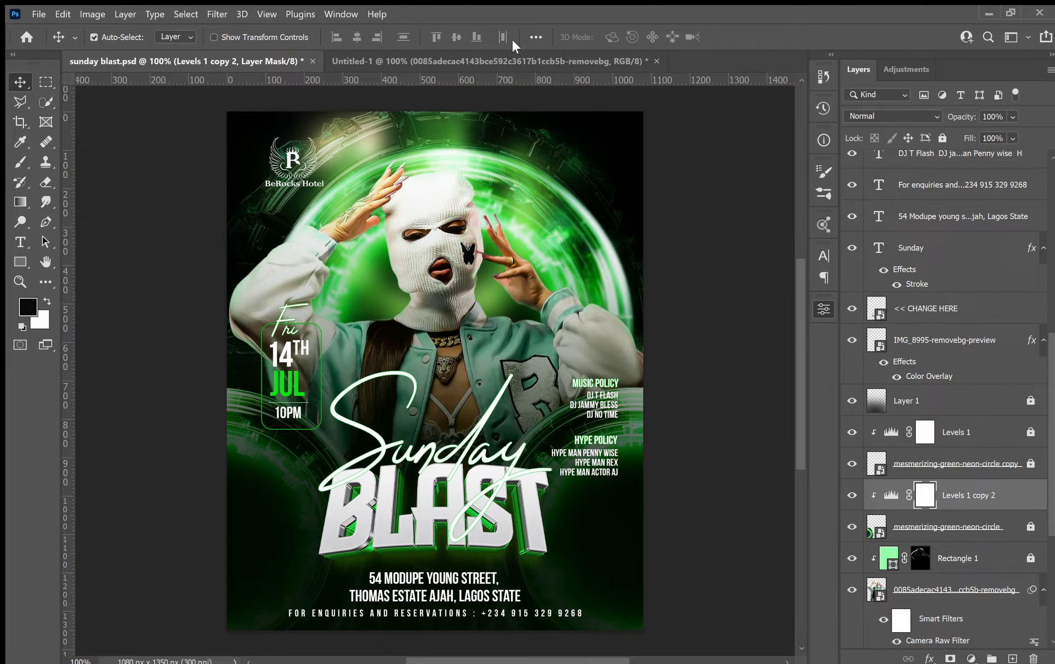
{"action": "left_click", "coordinate": [513, 52]}
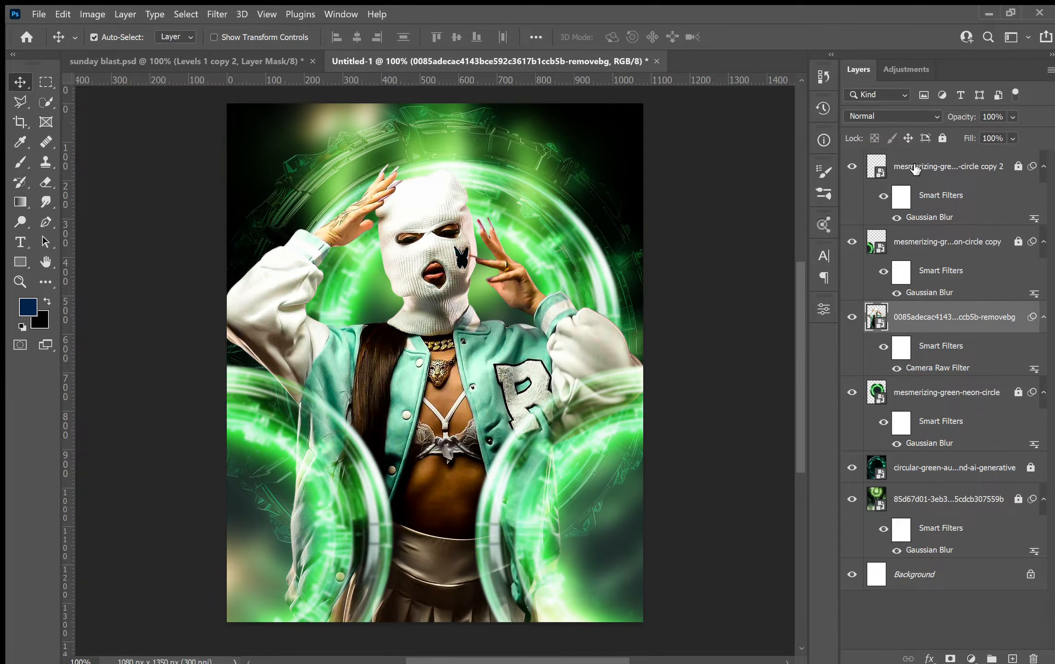
Lock the model layer and unlock the main neon circle layer.
{"action": "left_click", "coordinate": [942, 138]}
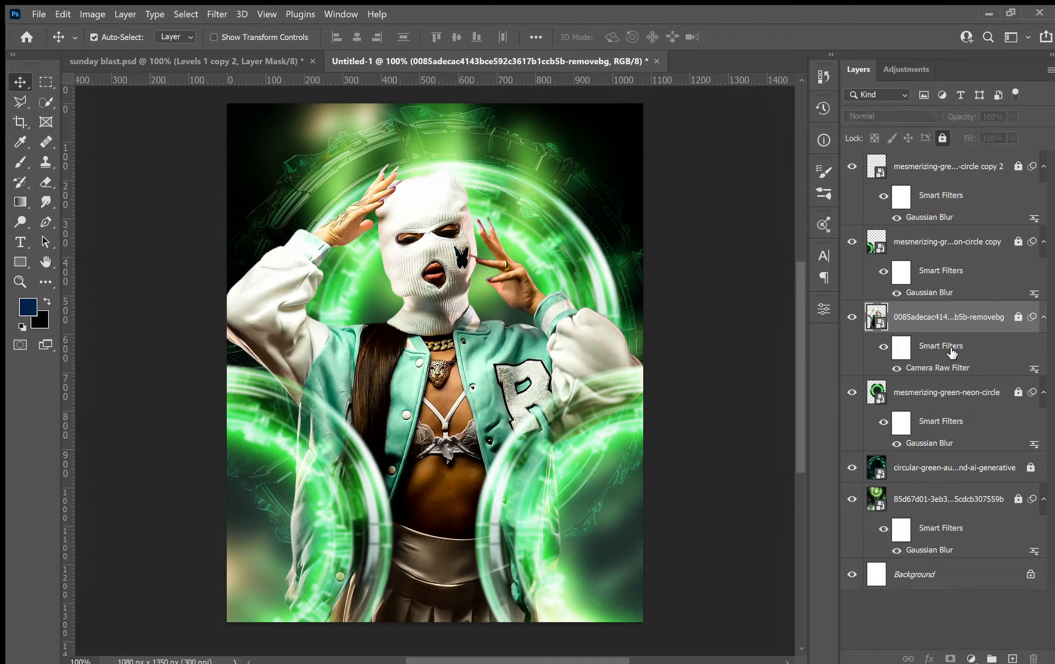
{"action": "left_click", "coordinate": [1018, 396]}
{"action": "left_click", "coordinate": [976, 398]}
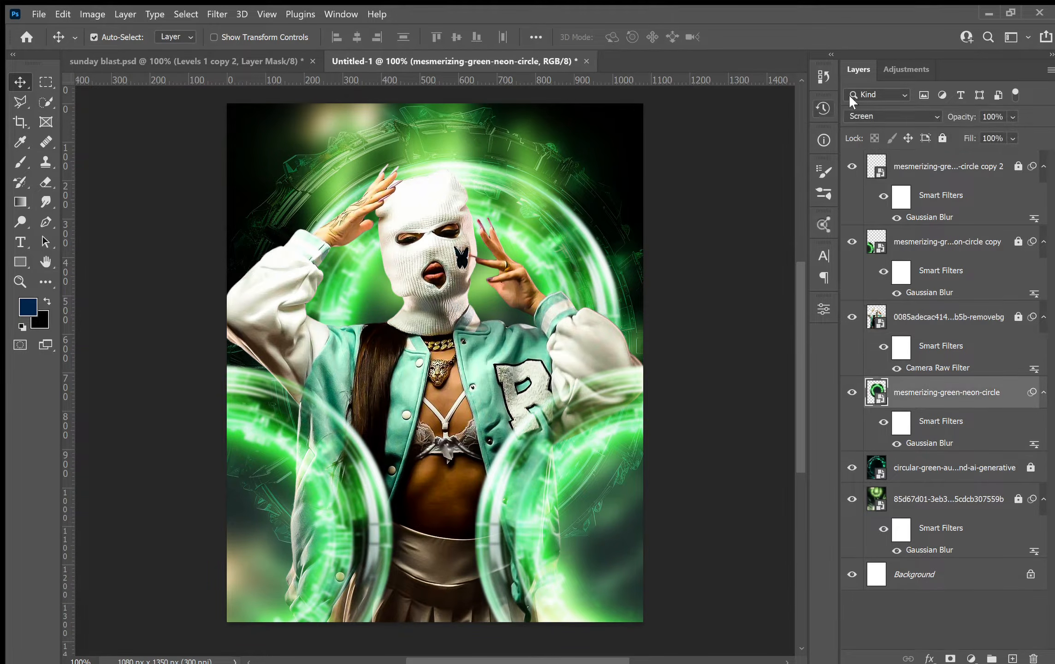
Add Exposure and Levels adjustment layers above the main neon circle layer, undoing a stray Hue/Saturation adjustment.
{"action": "left_click", "coordinate": [892, 66]}
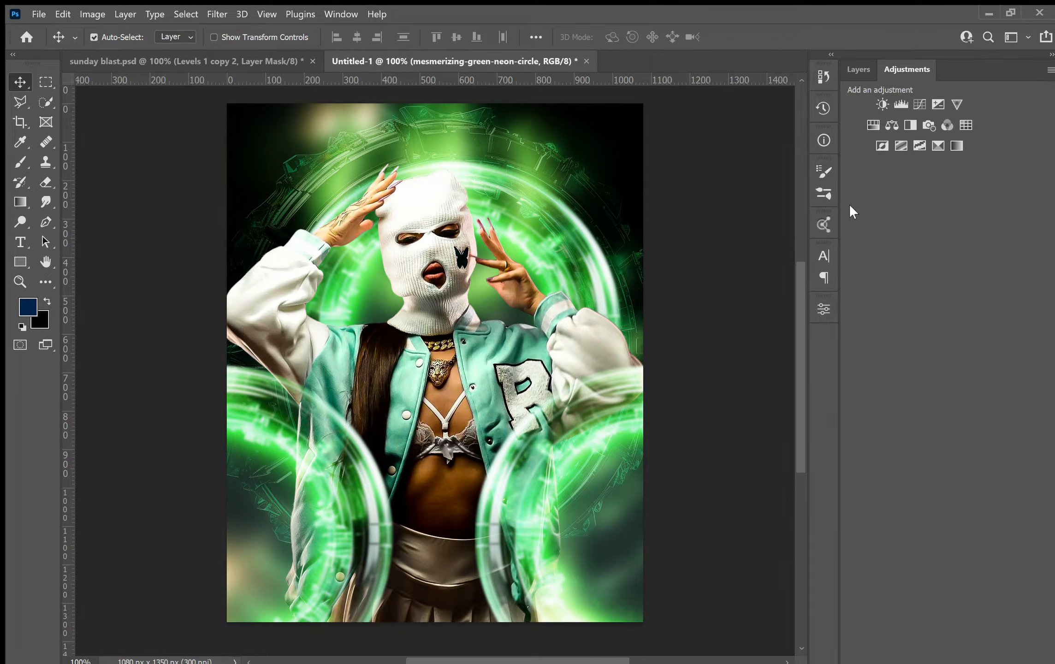
{"action": "left_click", "coordinate": [867, 119]}
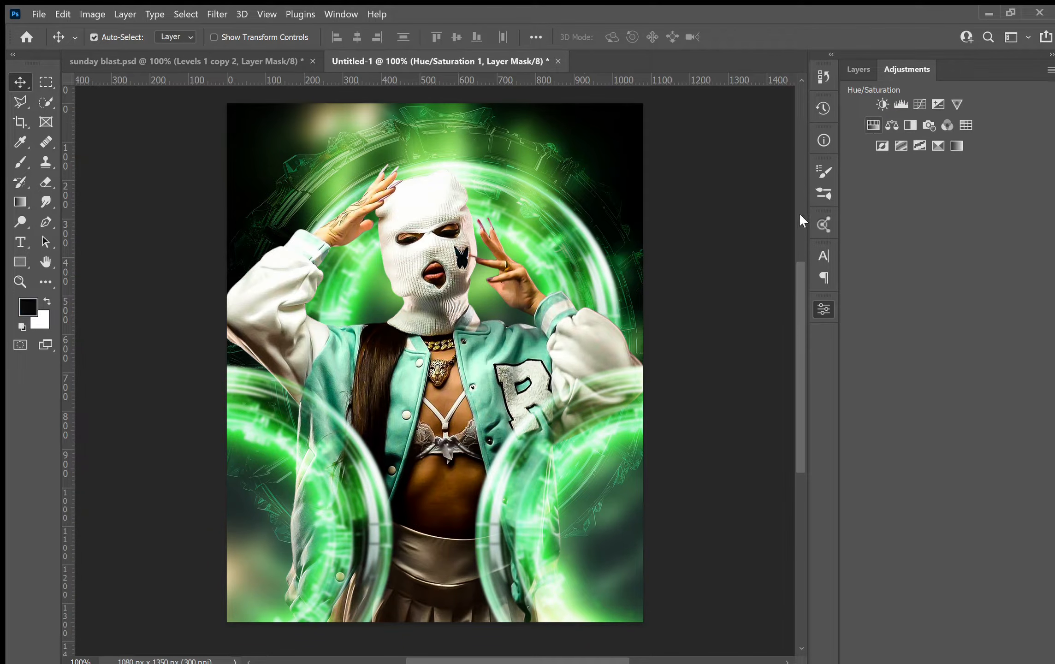
{"action": "key", "text": "ctrl+z"}
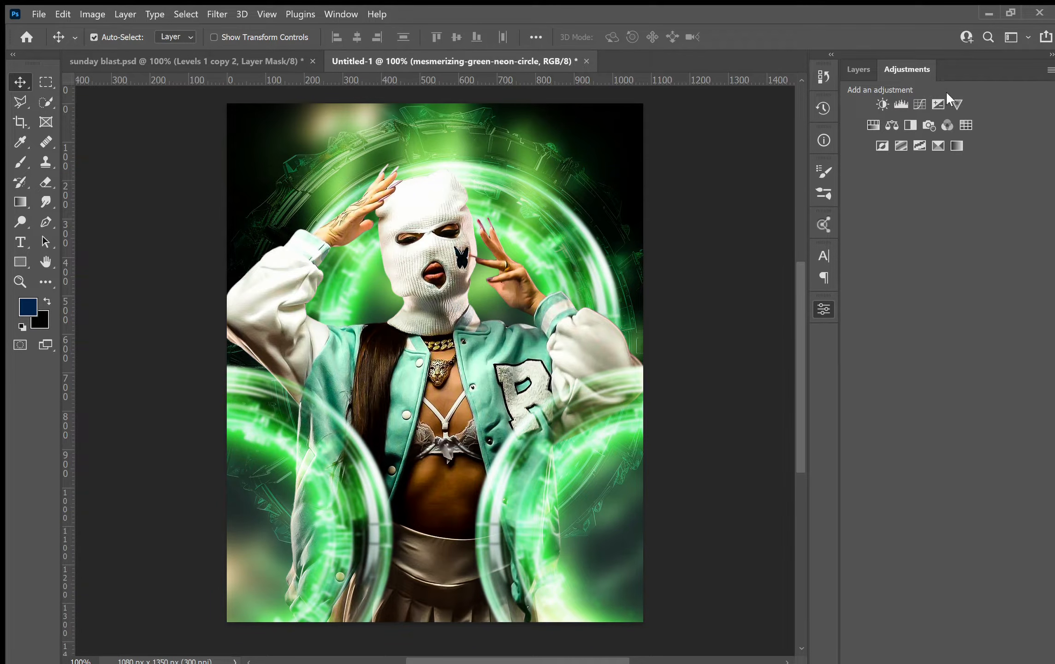
{"action": "left_click", "coordinate": [933, 104]}
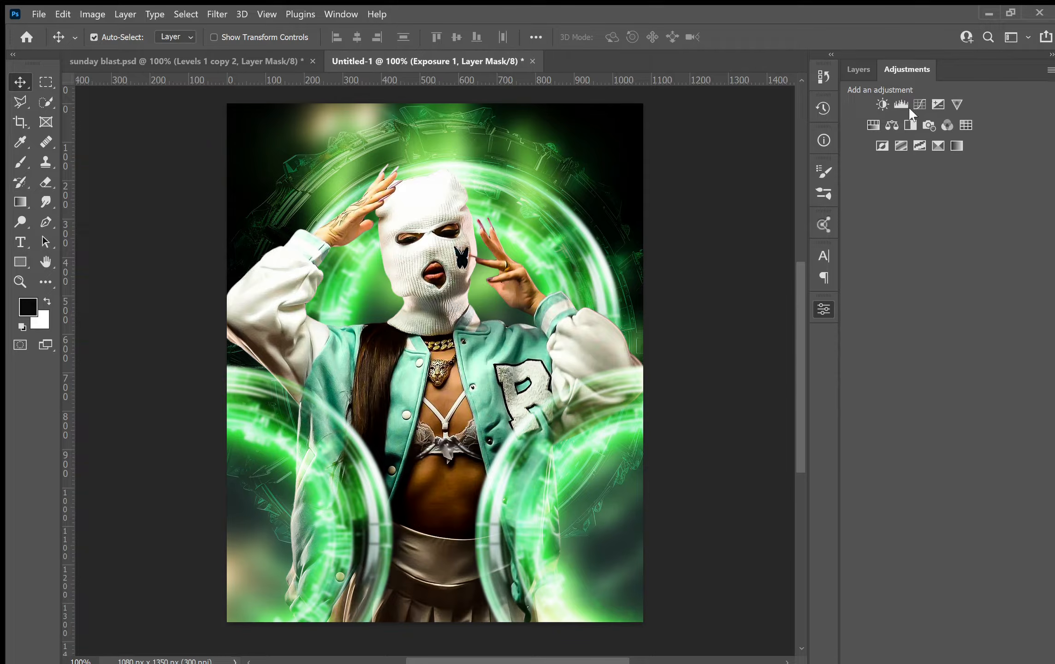
{"action": "left_click", "coordinate": [898, 67]}
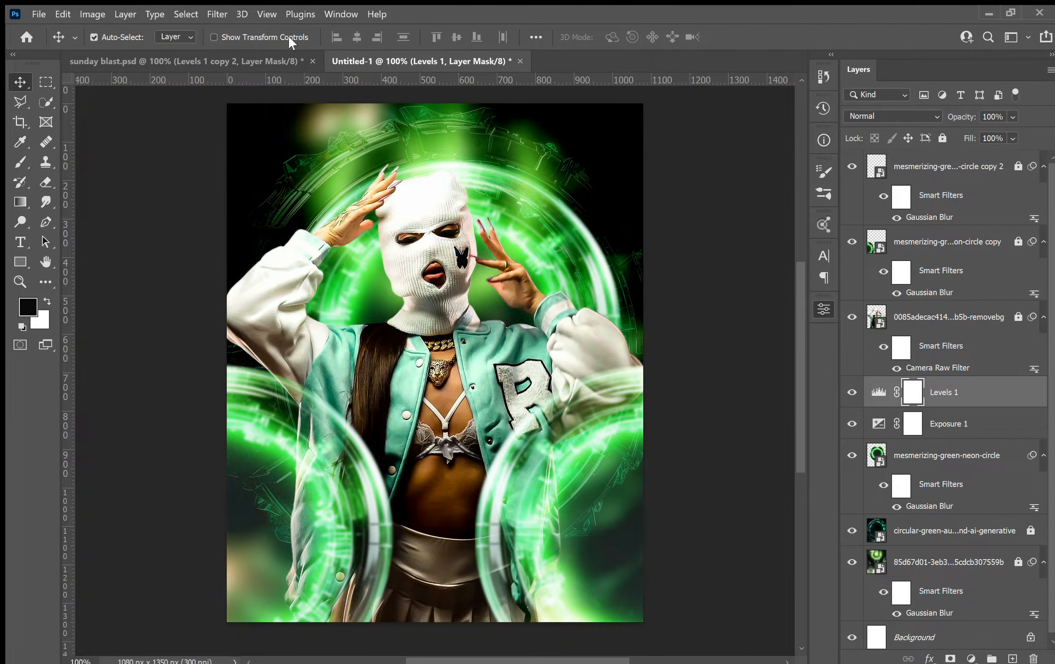
Compare the new document against the sunday blast reference, then delete the Exposure 1 adjustment layer.
{"action": "left_click", "coordinate": [273, 55]}
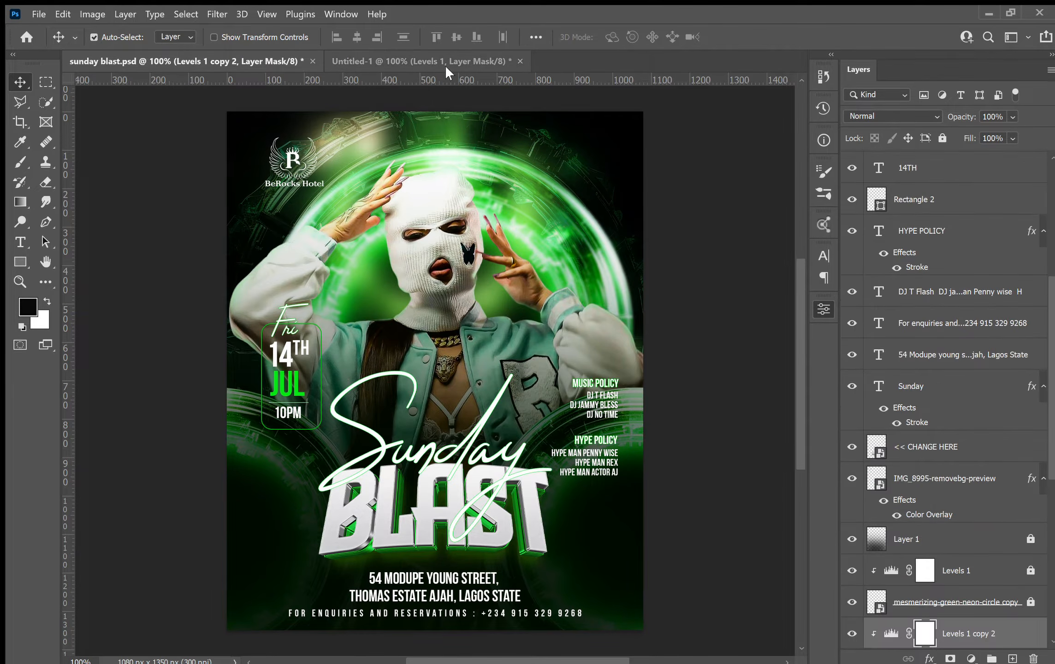
{"action": "left_click", "coordinate": [431, 60]}
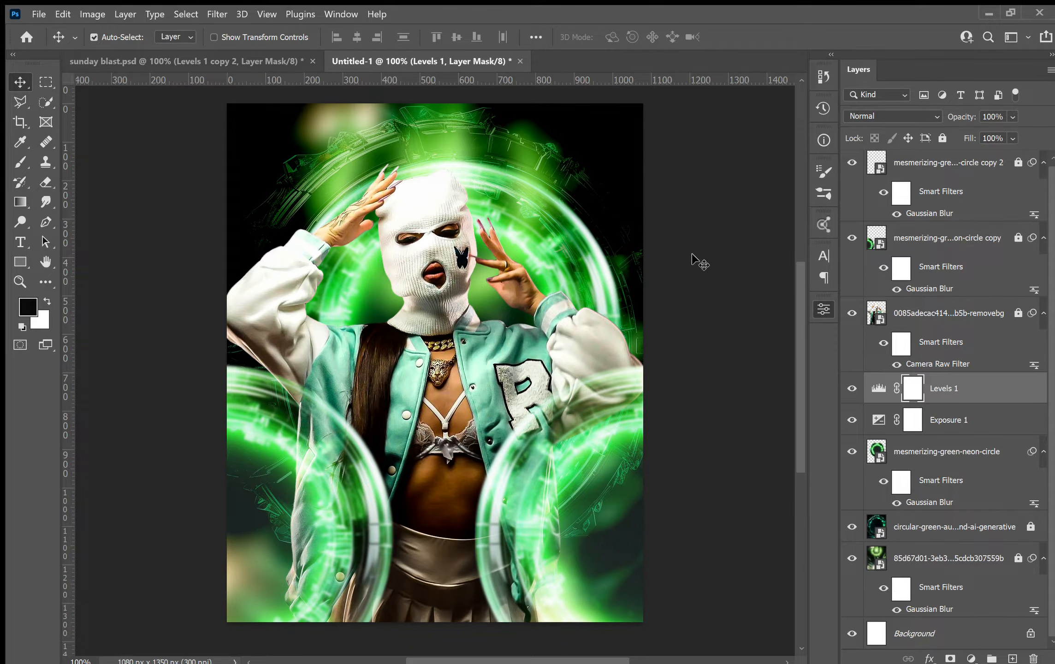
{"action": "left_click", "coordinate": [247, 52]}
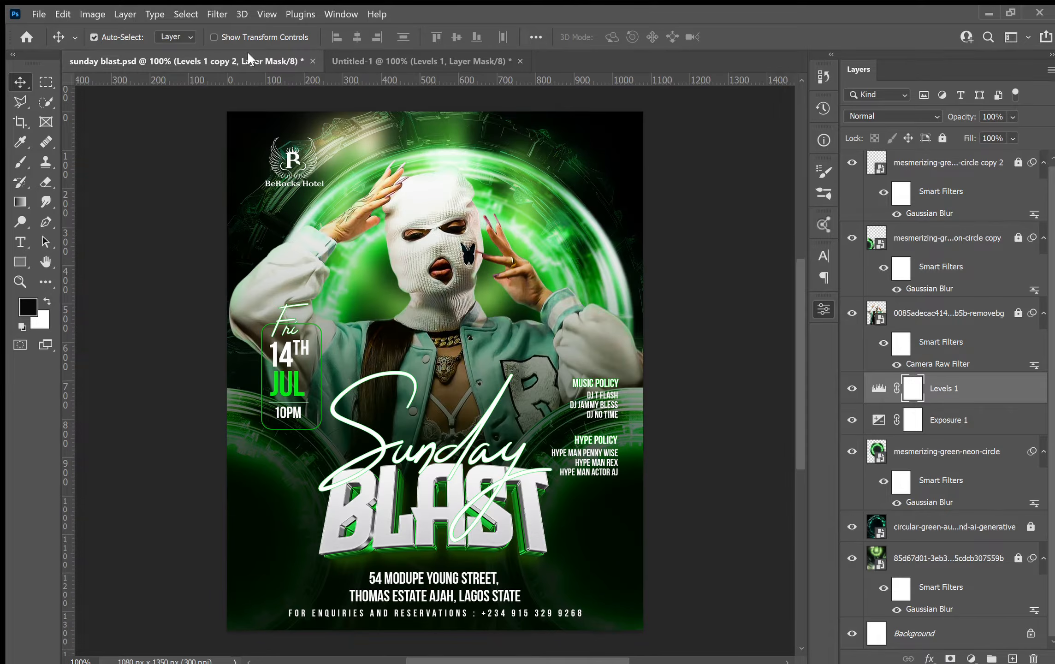
{"action": "left_click", "coordinate": [367, 58]}
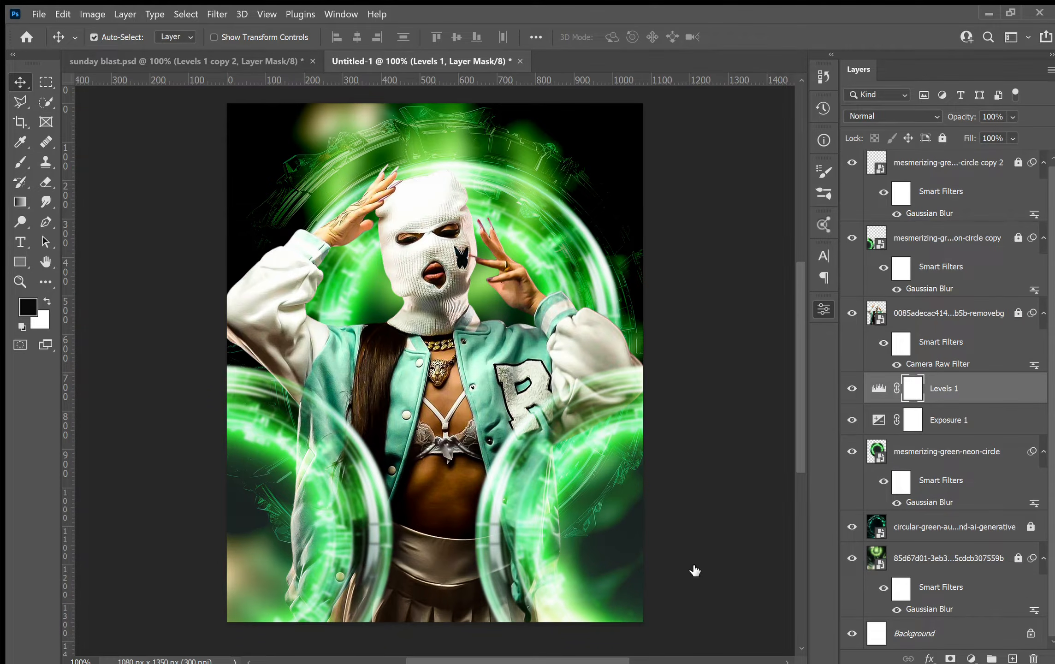
{"action": "left_click", "coordinate": [941, 420]}
{"action": "key", "text": "Delete"}
{"action": "key", "text": "Delete"}
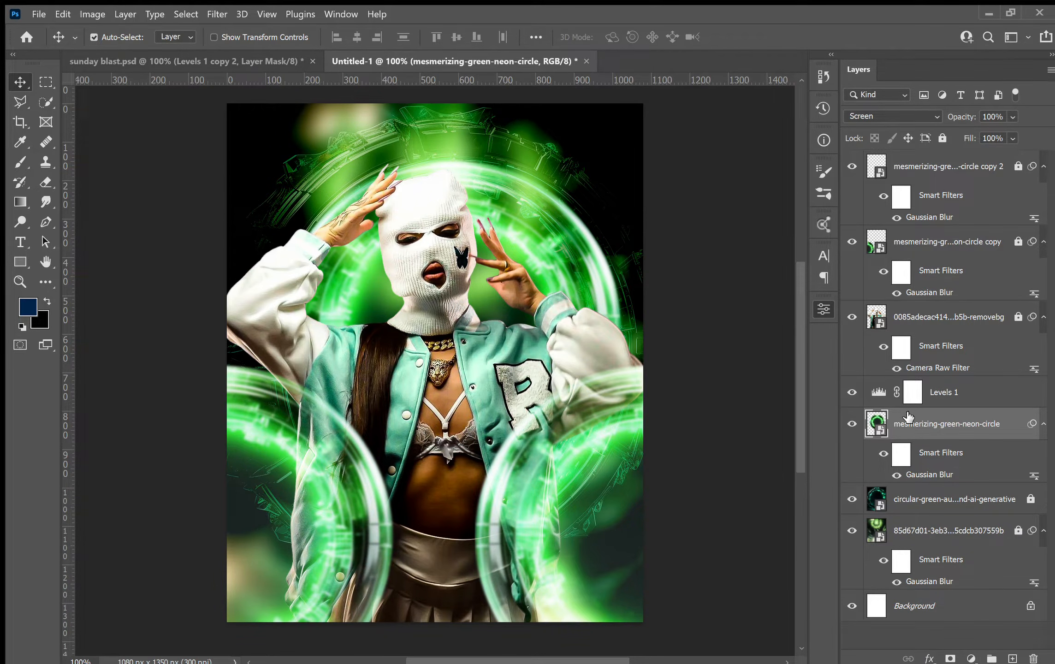
Clip the Levels 1 adjustment layer to the main neon circle layer.
{"action": "key", "text": "shift+alt+n"}
{"action": "key", "text": "alt+bracketright"}
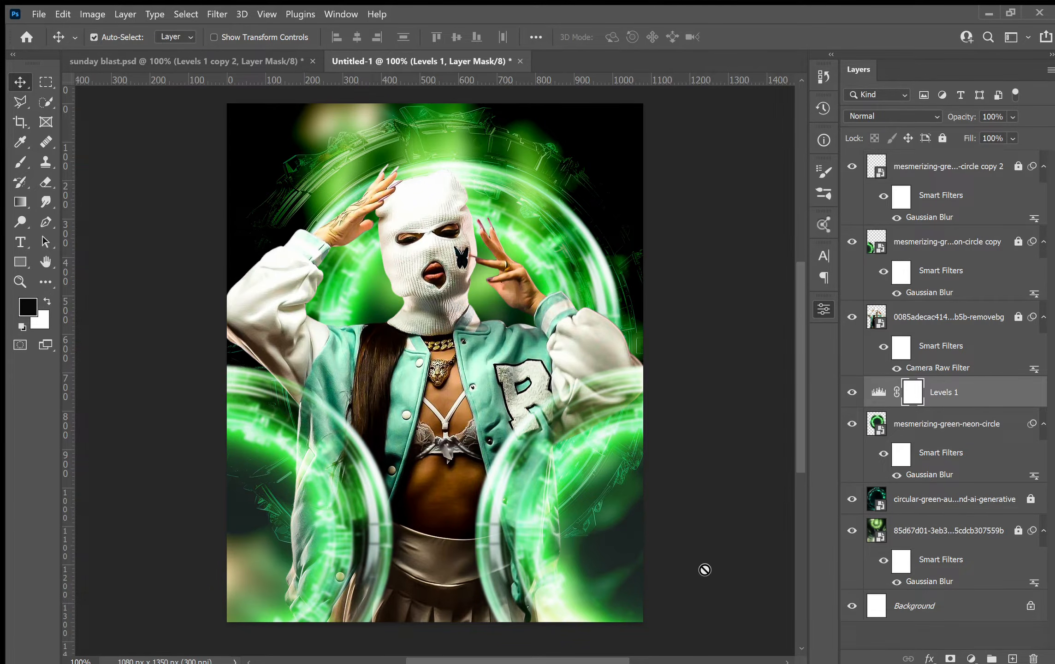
{"action": "key", "text": "ctrl+alt+g"}
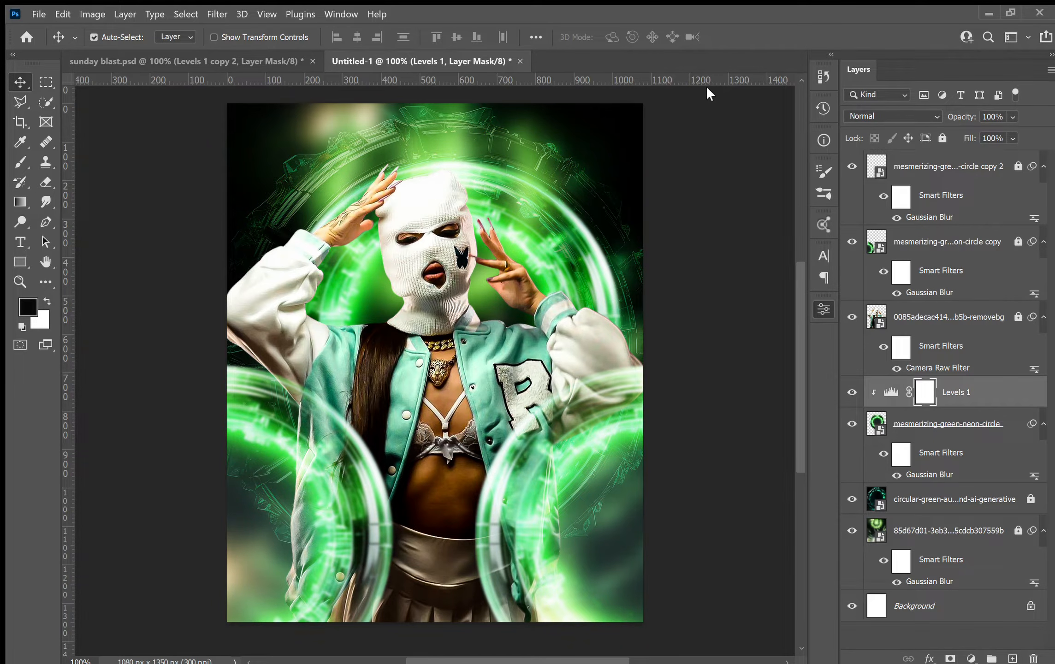
Duplicate the Levels 1 adjustment above each neon circle copy layer and clip the copies to them.
{"action": "left_click_drag", "start_coordinate": [949, 398], "coordinate": [887, 238]}
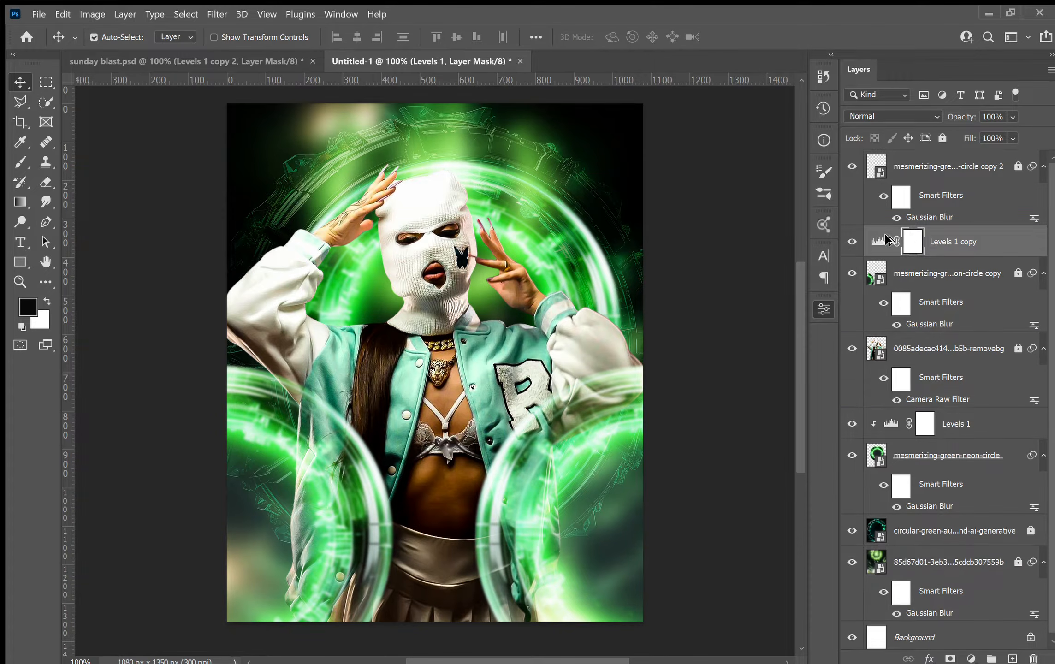
{"action": "key", "text": "ctrl+alt+g"}
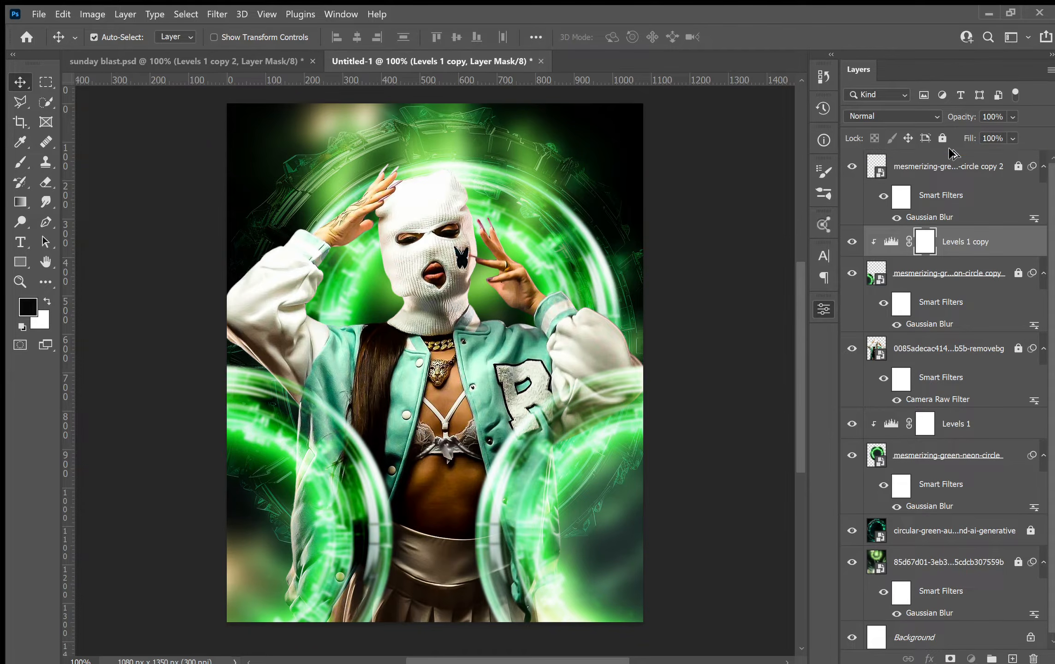
{"action": "key", "text": "ctrl+j"}
{"action": "key", "text": "ctrl+bracketright"}
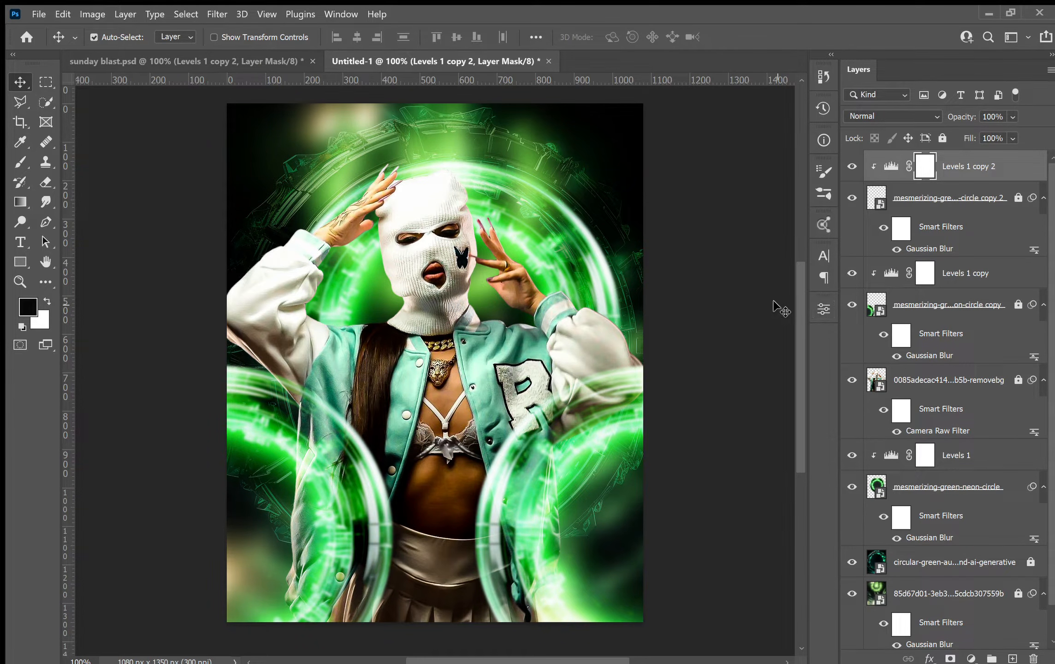
Check the reference again and add a new empty layer at the top of the stack.
{"action": "left_click", "coordinate": [194, 59]}
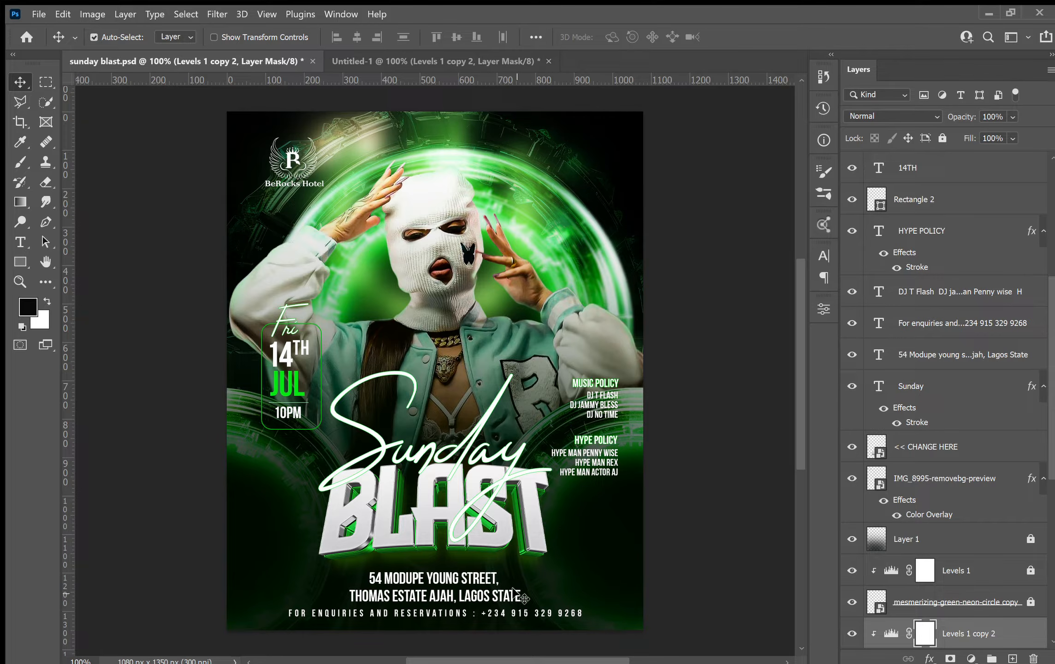
{"action": "left_click", "coordinate": [511, 62]}
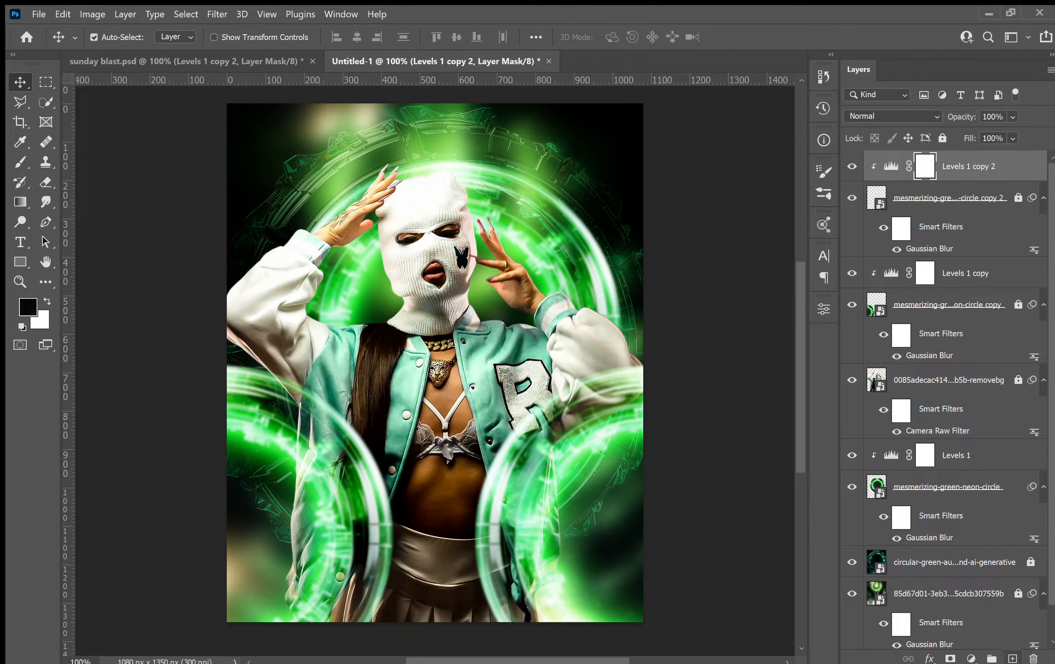
{"action": "left_click", "coordinate": [1013, 658]}
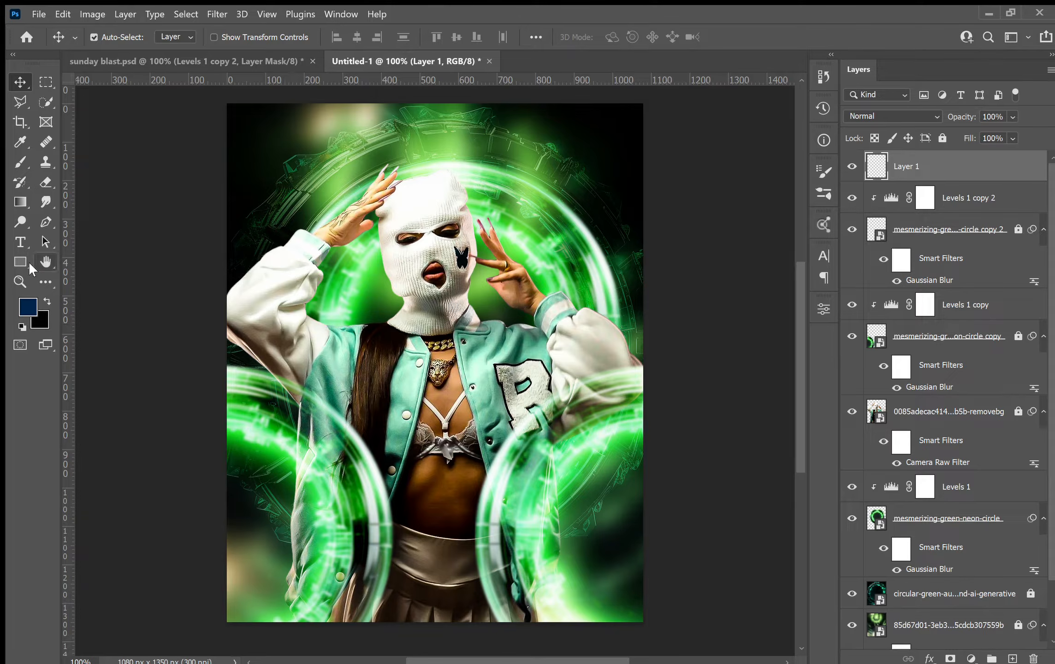
Paint dark shading along the lower half of the flyer on the new layer with a 1300 px soft brush.
{"action": "left_click", "coordinate": [19, 142]}
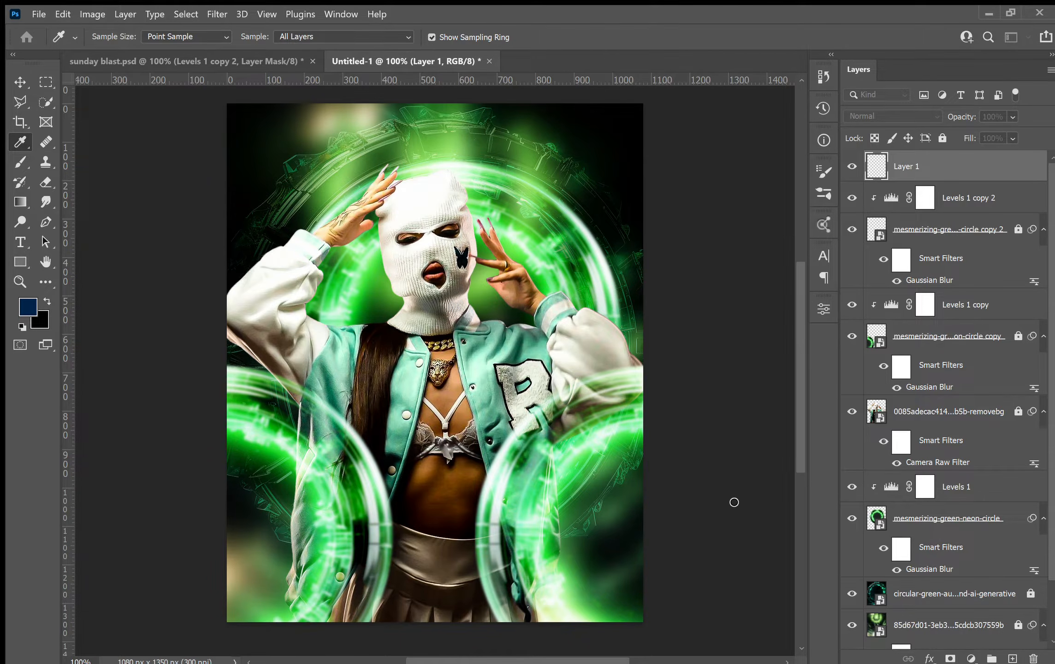
{"action": "key", "text": "v"}
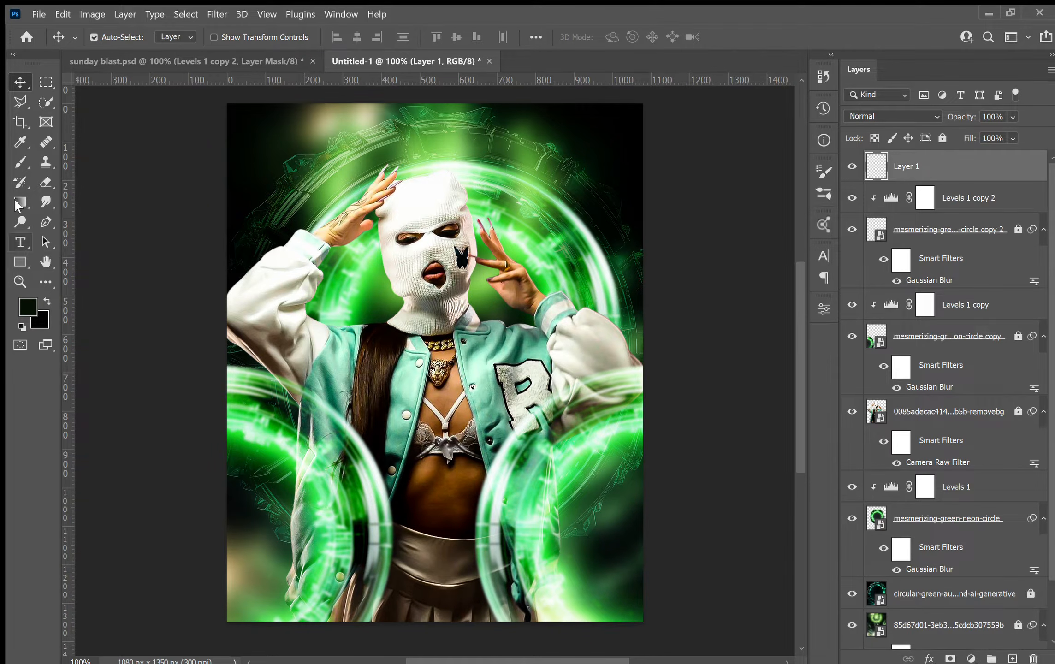
{"action": "left_click", "coordinate": [21, 161]}
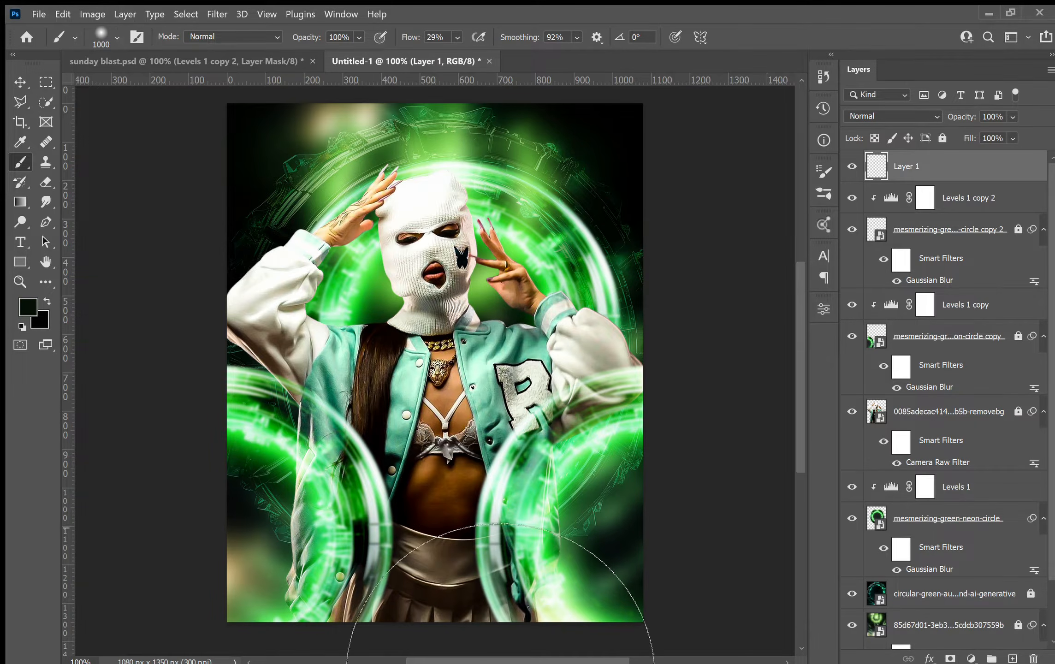
{"action": "key", "text": "bracketright"}
{"action": "key", "text": "bracketright"}
{"action": "key", "text": "bracketright"}
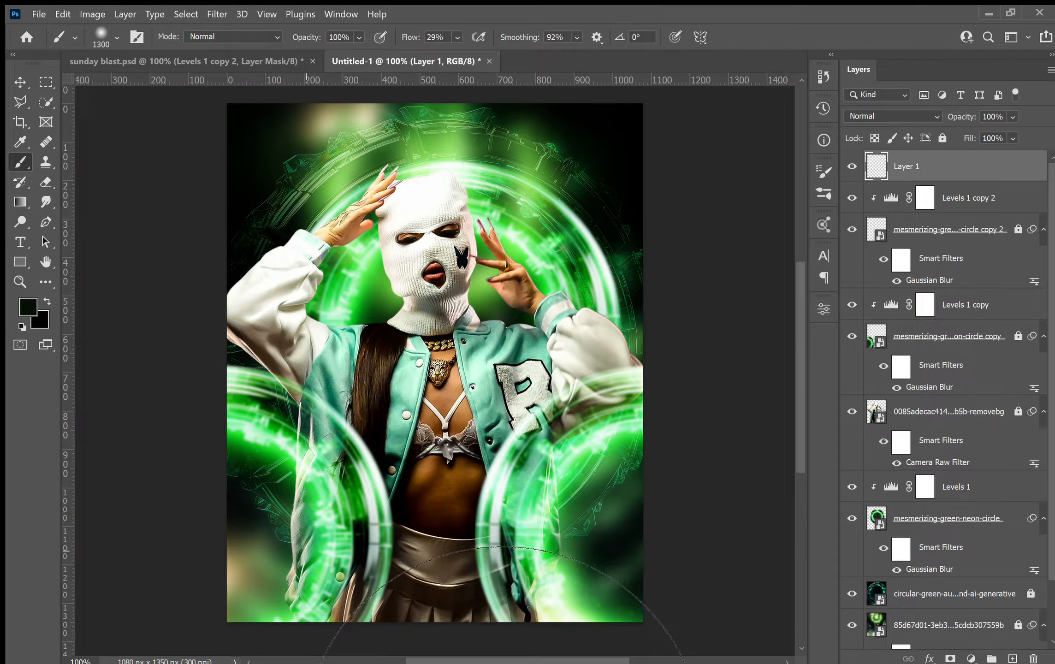
{"action": "left_click", "coordinate": [299, 553]}
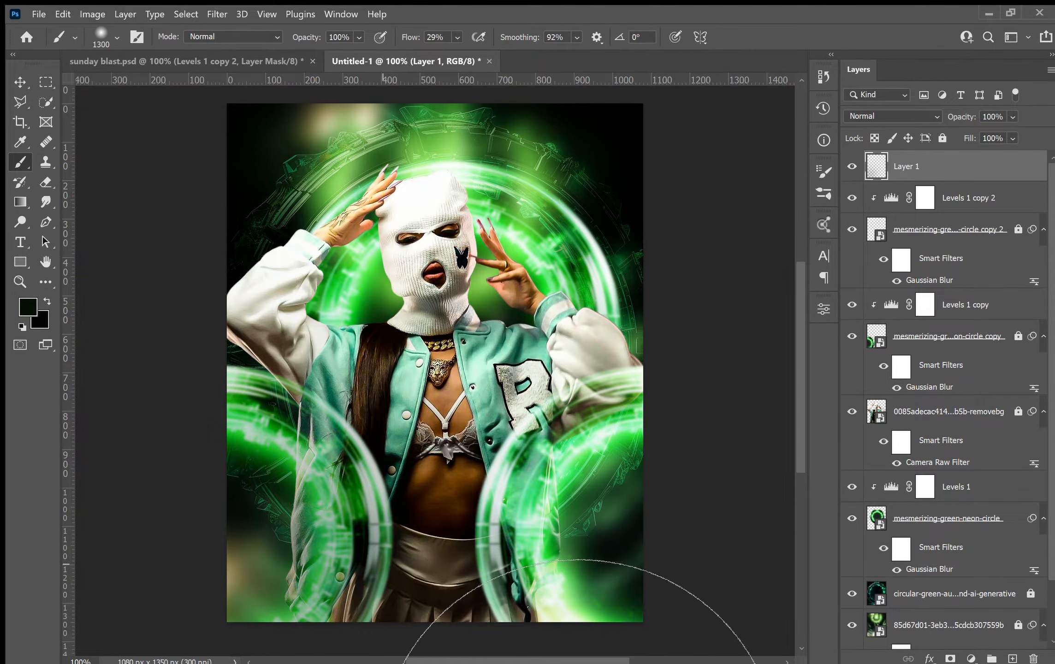
{"action": "left_click", "coordinate": [386, 563]}
{"action": "left_click", "coordinate": [540, 548]}
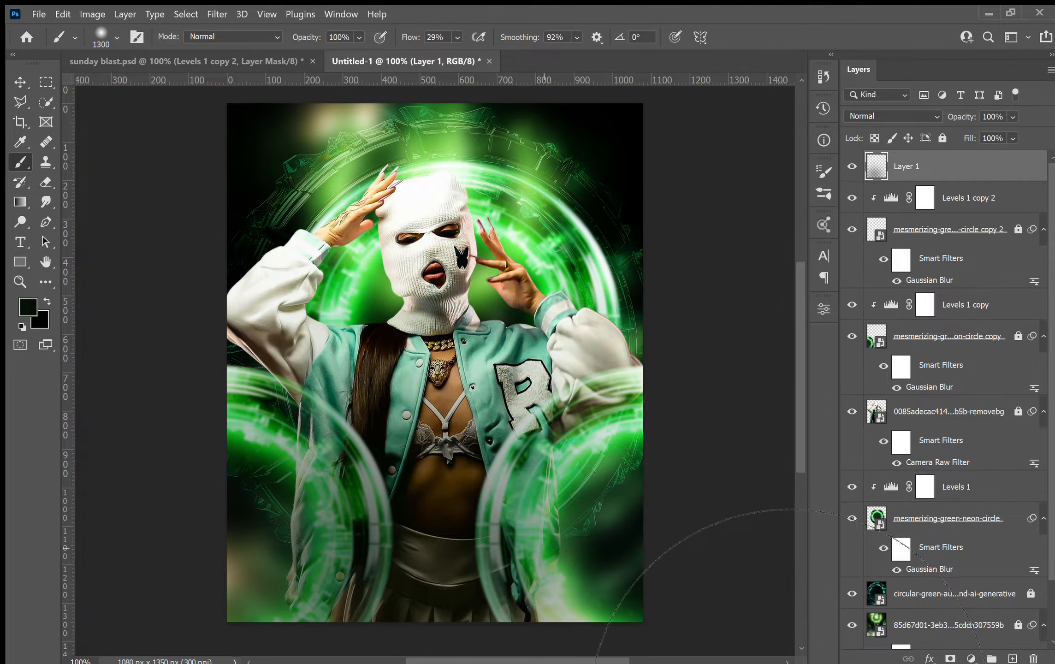
{"action": "left_click", "coordinate": [595, 513]}
{"action": "left_click", "coordinate": [645, 655]}
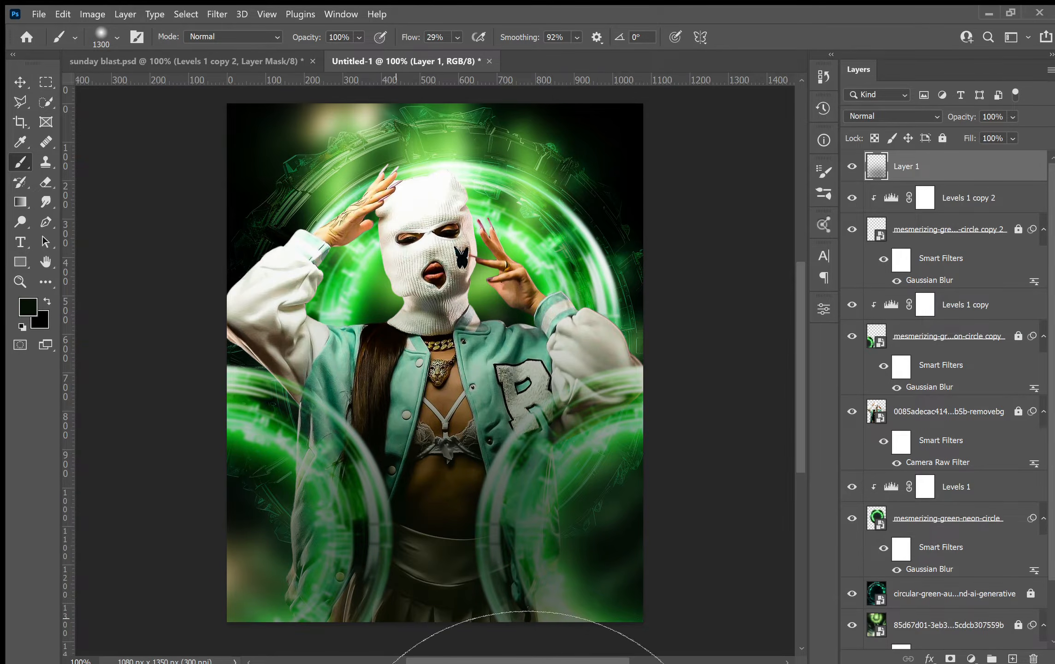
{"action": "left_click", "coordinate": [421, 654]}
{"action": "left_click", "coordinate": [332, 655]}
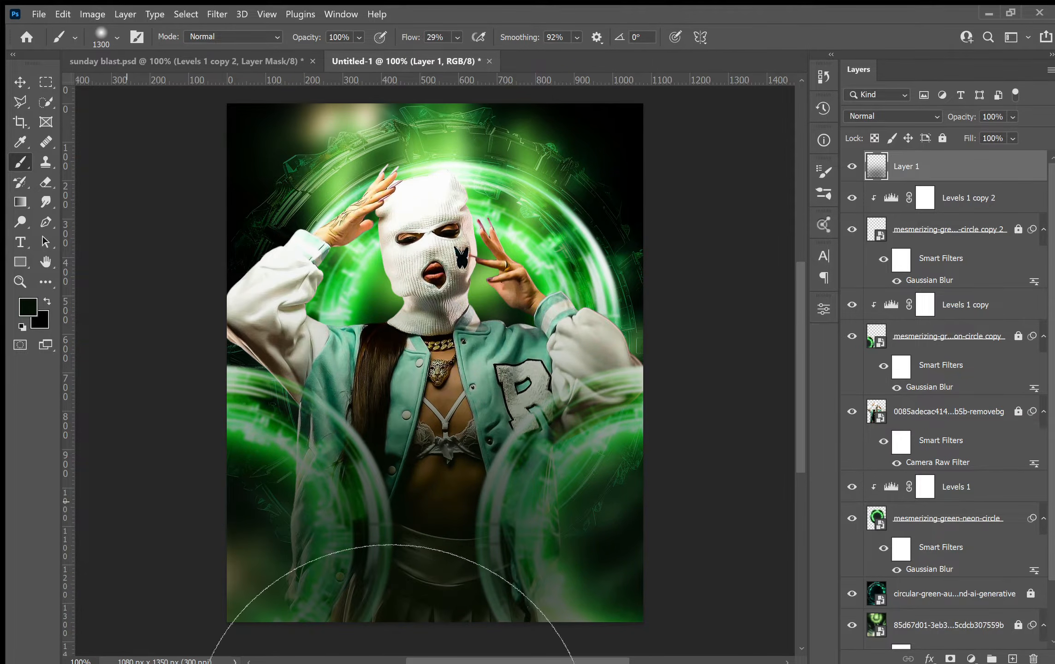
{"action": "left_click", "coordinate": [406, 655]}
{"action": "left_click", "coordinate": [332, 602]}
{"action": "left_click", "coordinate": [572, 588]}
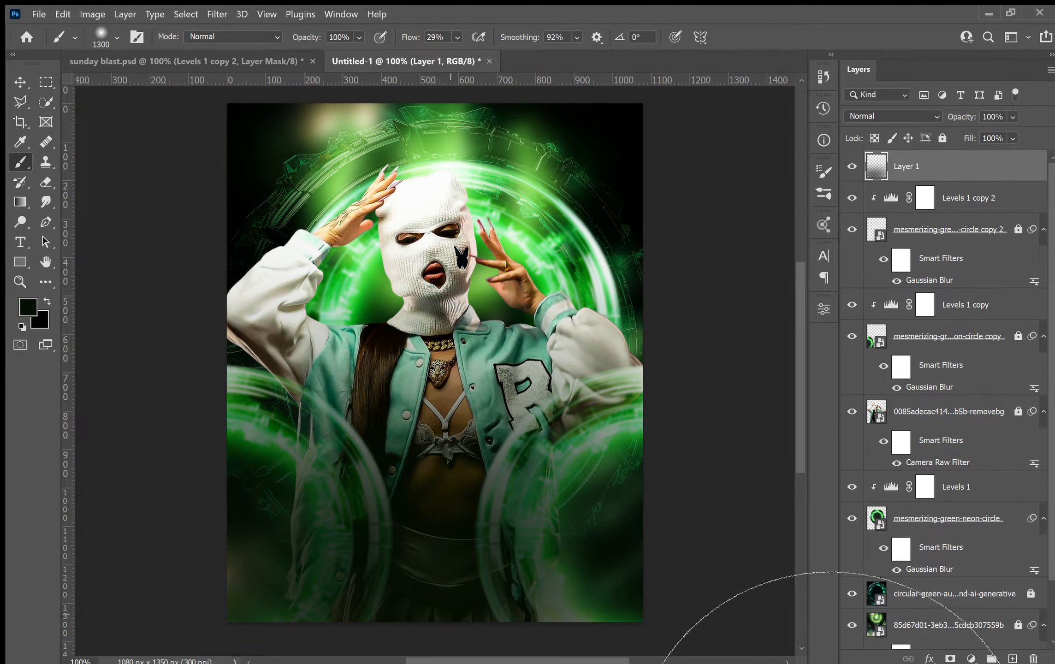
{"action": "left_click", "coordinate": [604, 588]}
{"action": "left_click", "coordinate": [438, 616]}
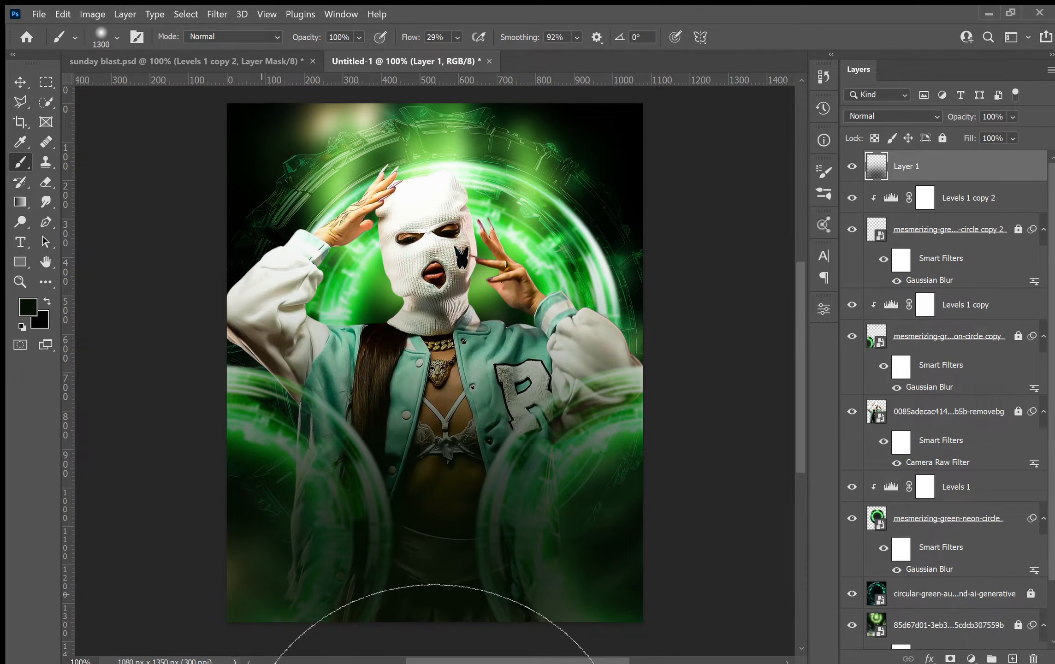
{"action": "left_click", "coordinate": [286, 613]}
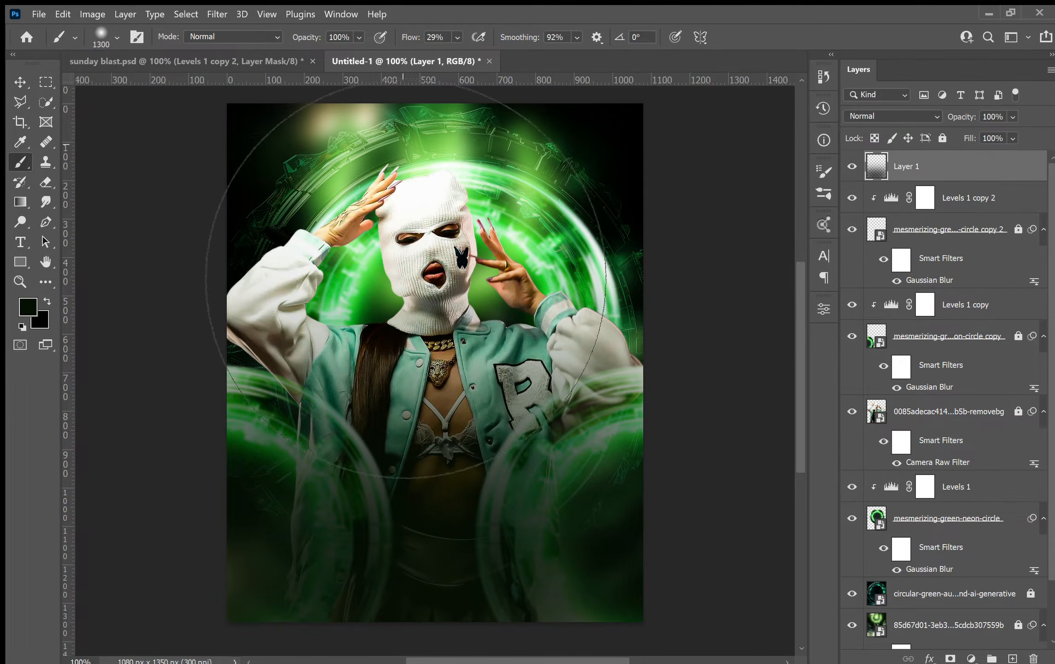
Compare the shading with the reference and lock the painted Layer 1.
{"action": "left_click", "coordinate": [213, 60]}
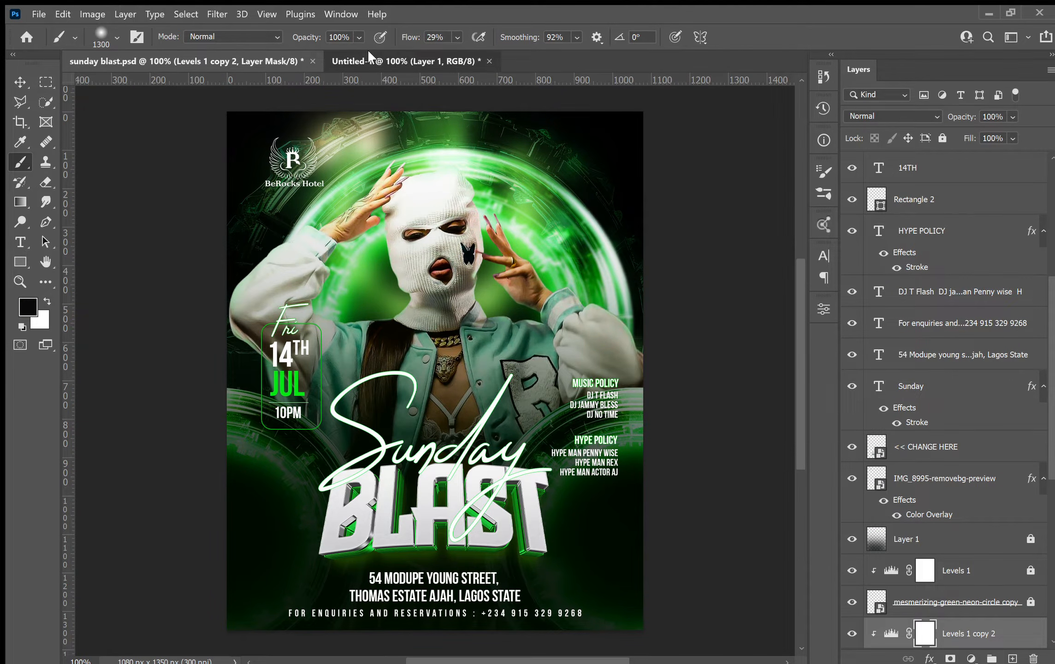
{"action": "left_click", "coordinate": [356, 61]}
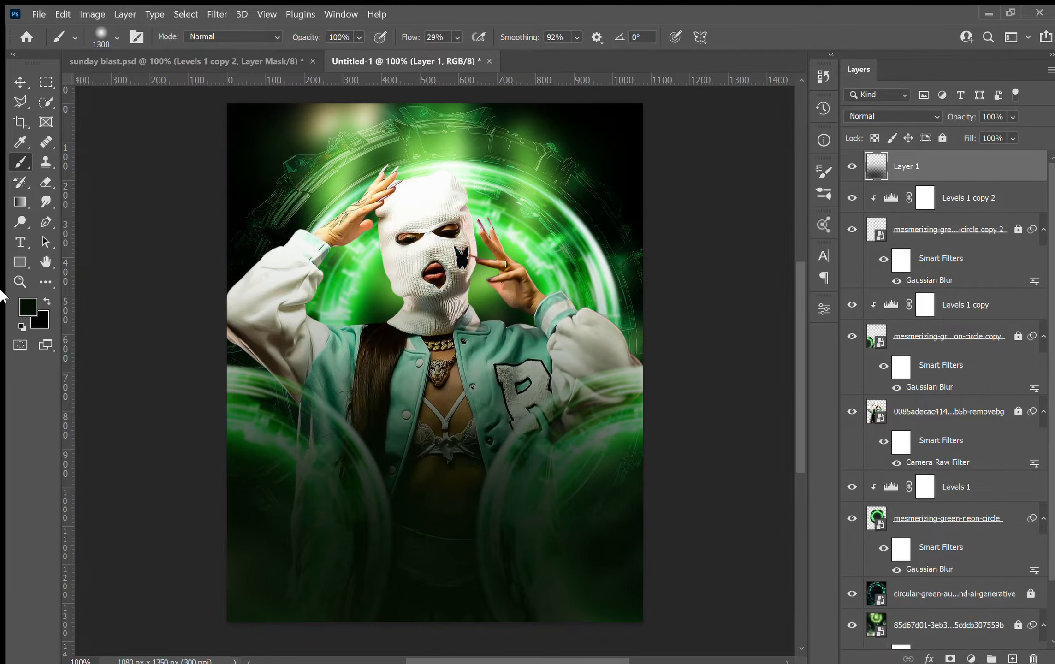
{"action": "left_click", "coordinate": [20, 83]}
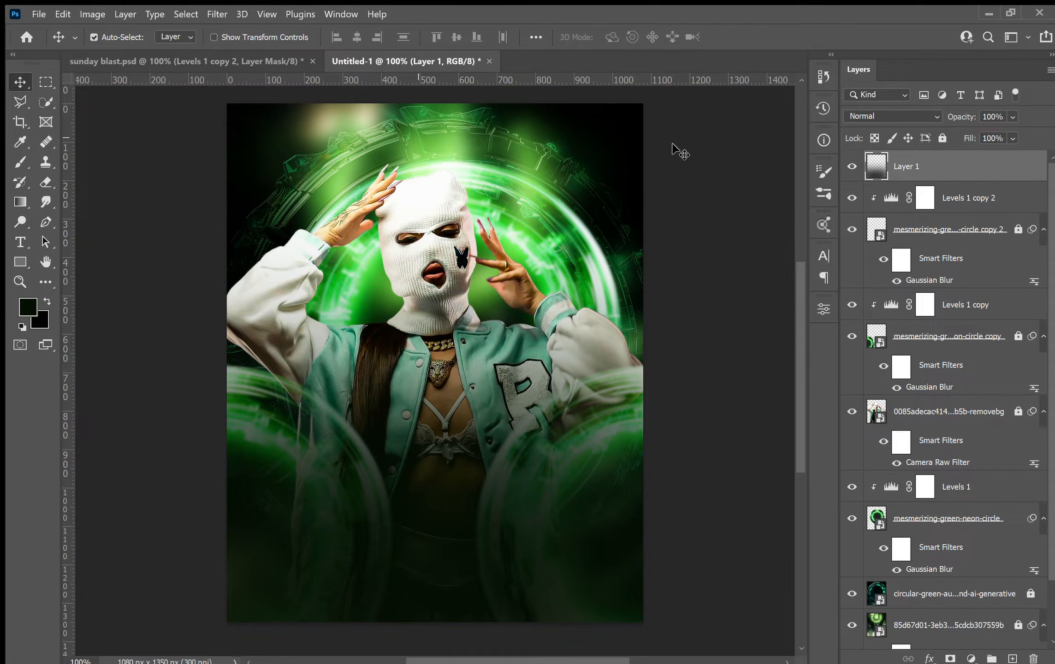
{"action": "left_click", "coordinate": [942, 138]}
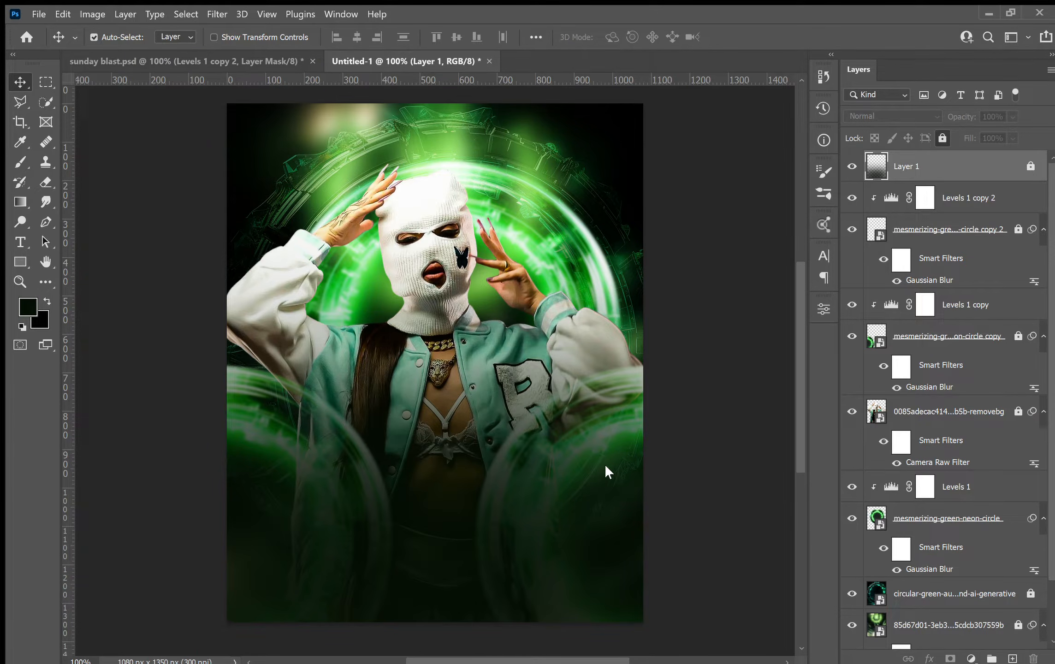
Reset default colours and bring the BeRocks Hotel logo layer from the reference into the new document.
{"action": "key", "text": "d"}
{"action": "left_click", "coordinate": [114, 59]}
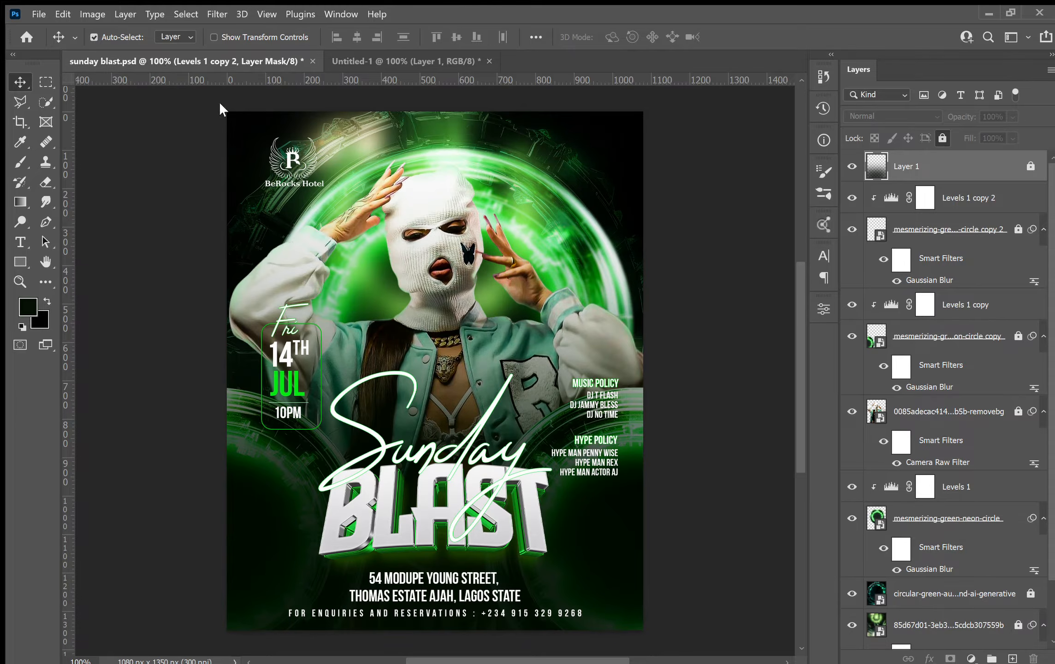
{"action": "mouse_move", "coordinate": [293, 162]}
{"action": "left_mouse_down"}
{"action": "mouse_move", "coordinate": [282, 147]}
{"action": "mouse_move", "coordinate": [376, 61]}
{"action": "mouse_move", "coordinate": [311, 153]}
{"action": "mouse_move", "coordinate": [283, 158]}
{"action": "left_mouse_up"}
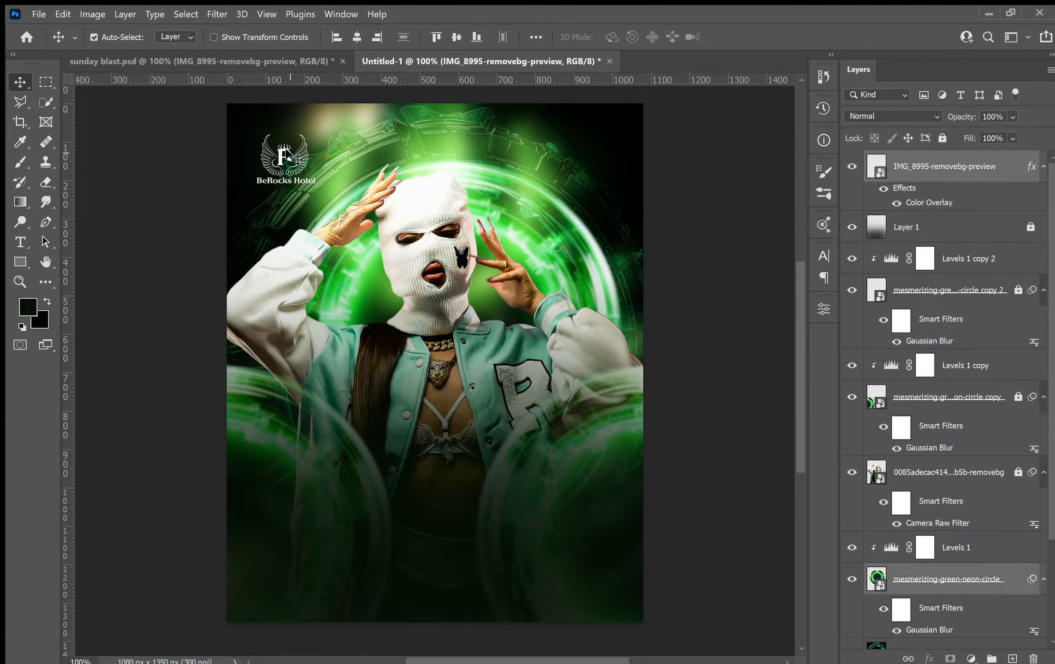
Lock the Levels 1 adjustment layer above the green neon circle.
{"action": "left_click", "coordinate": [899, 173]}
{"action": "left_click", "coordinate": [942, 582]}
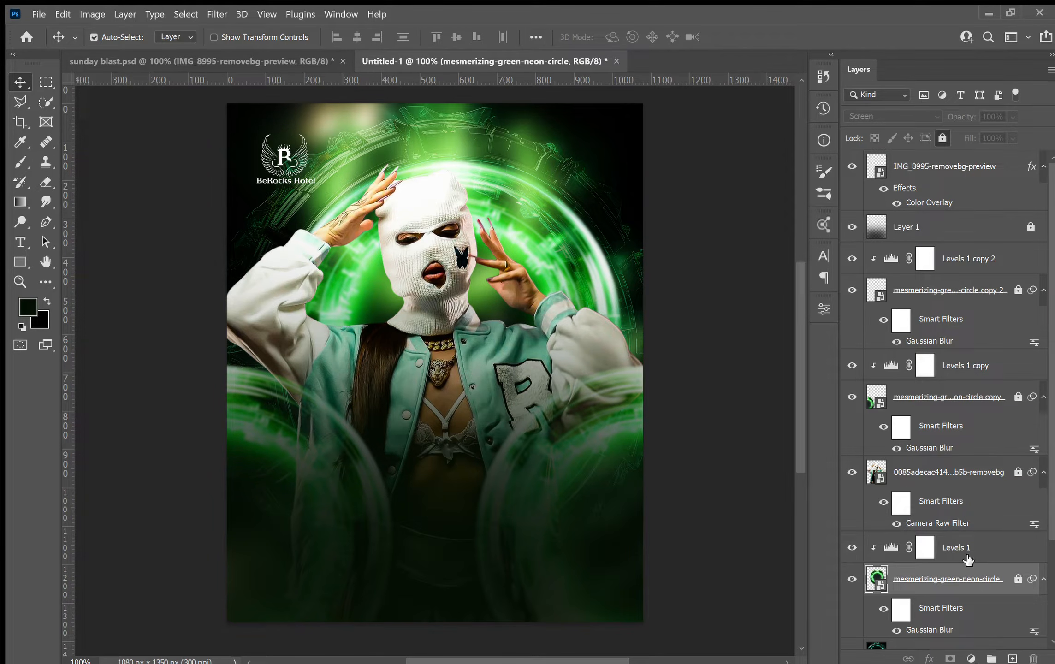
{"action": "left_click", "coordinate": [957, 537]}
{"action": "left_click", "coordinate": [942, 138]}
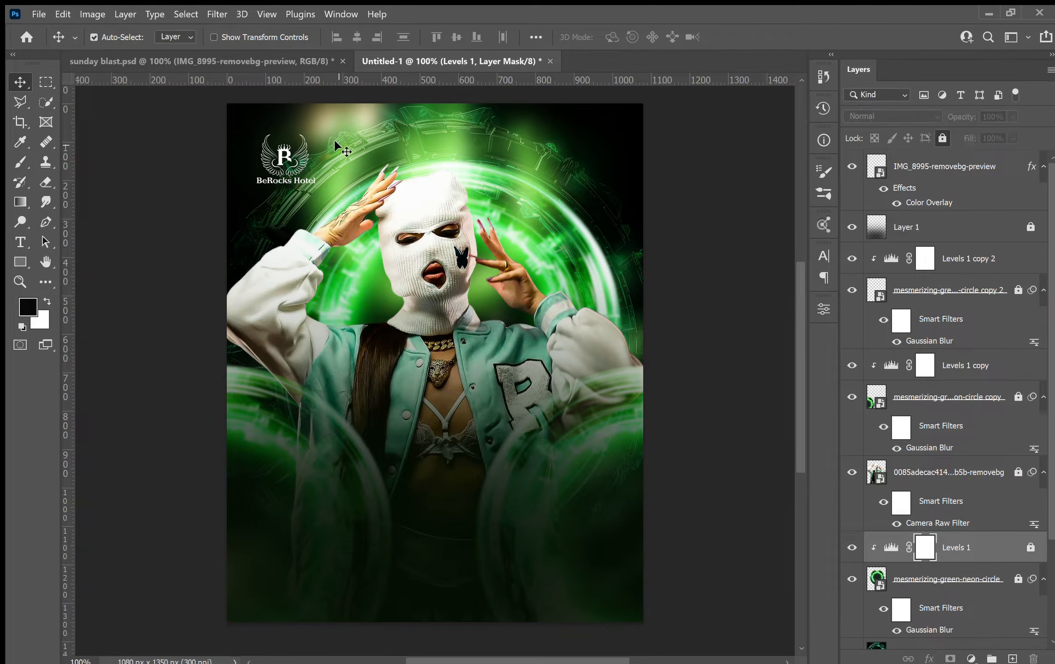
Enlarge the BeRocks Hotel logo to about 10.8% and reposition it near the flyer's upper left.
{"action": "left_click", "coordinate": [293, 159]}
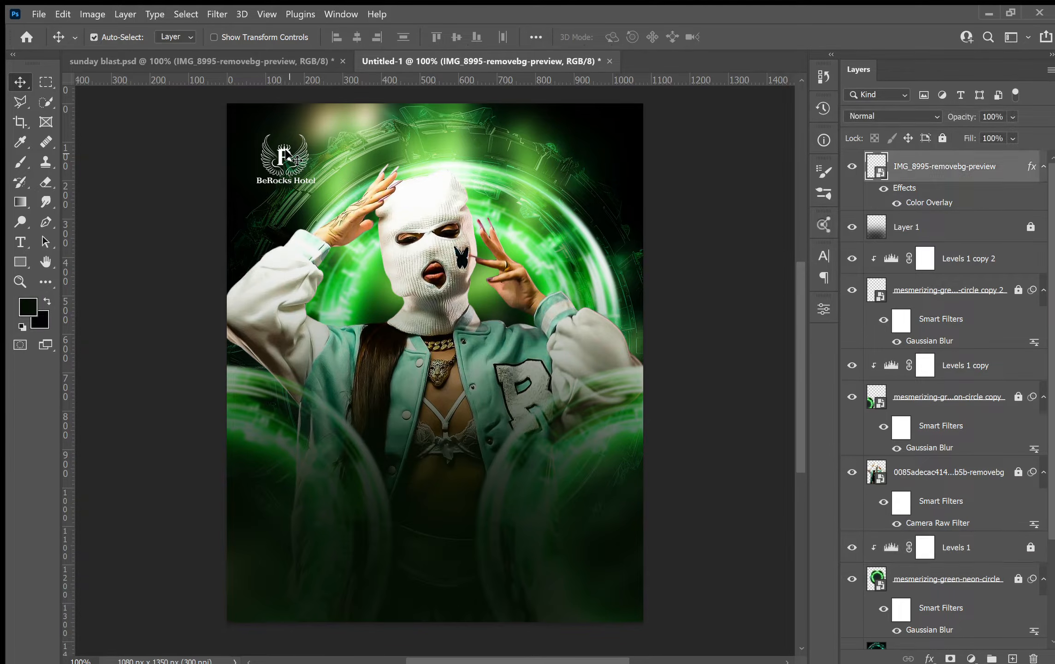
{"action": "key", "text": "ctrl+t"}
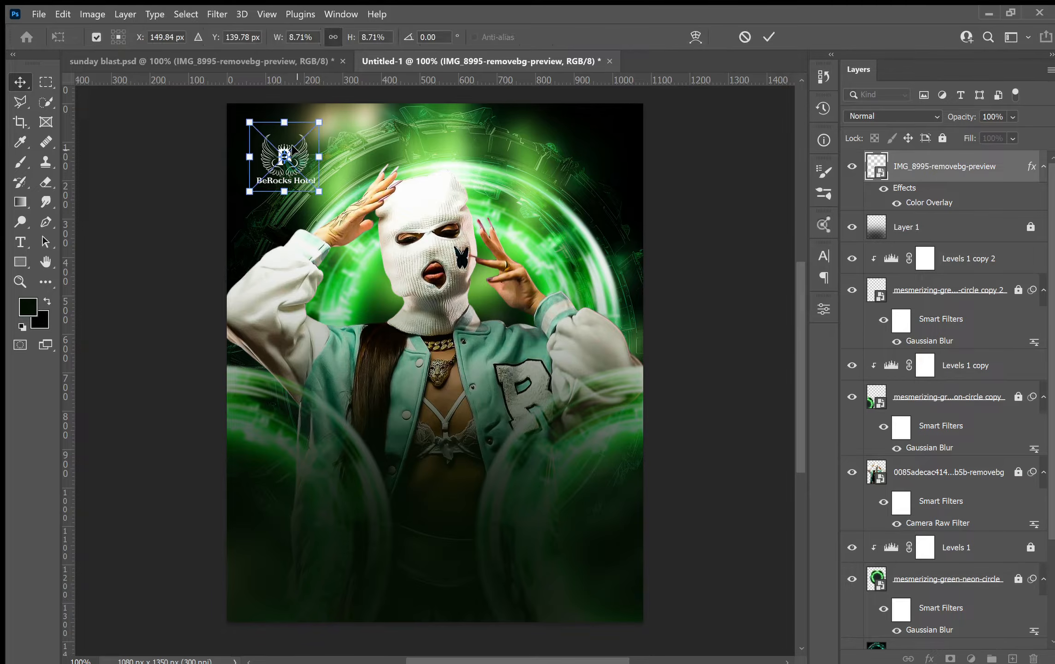
{"action": "left_click_drag", "start_coordinate": [300, 146], "coordinate": [321, 142]}
{"action": "left_click_drag", "start_coordinate": [309, 191], "coordinate": [317, 162]}
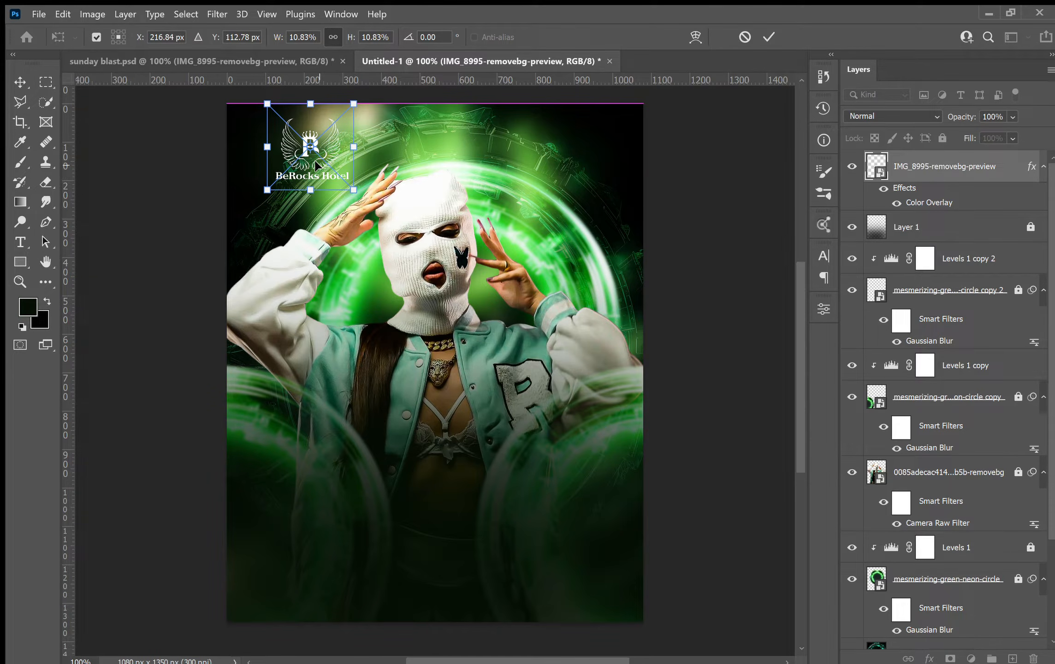
{"action": "key", "text": "Return"}
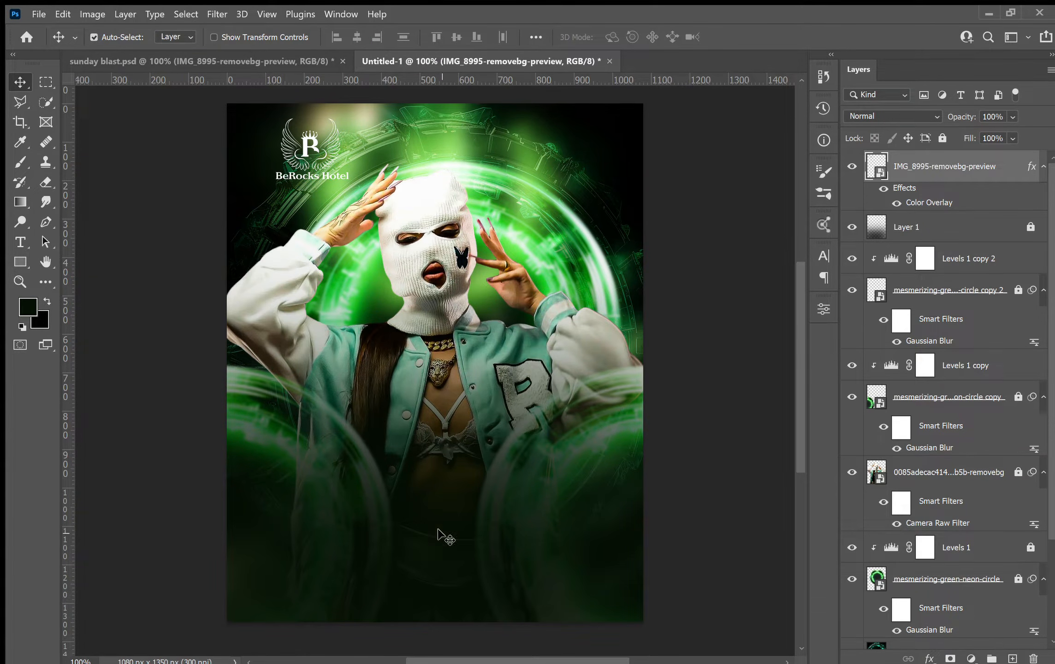
Add a "Sunday" text layer over the model's lower torso.
{"action": "key", "text": "t"}
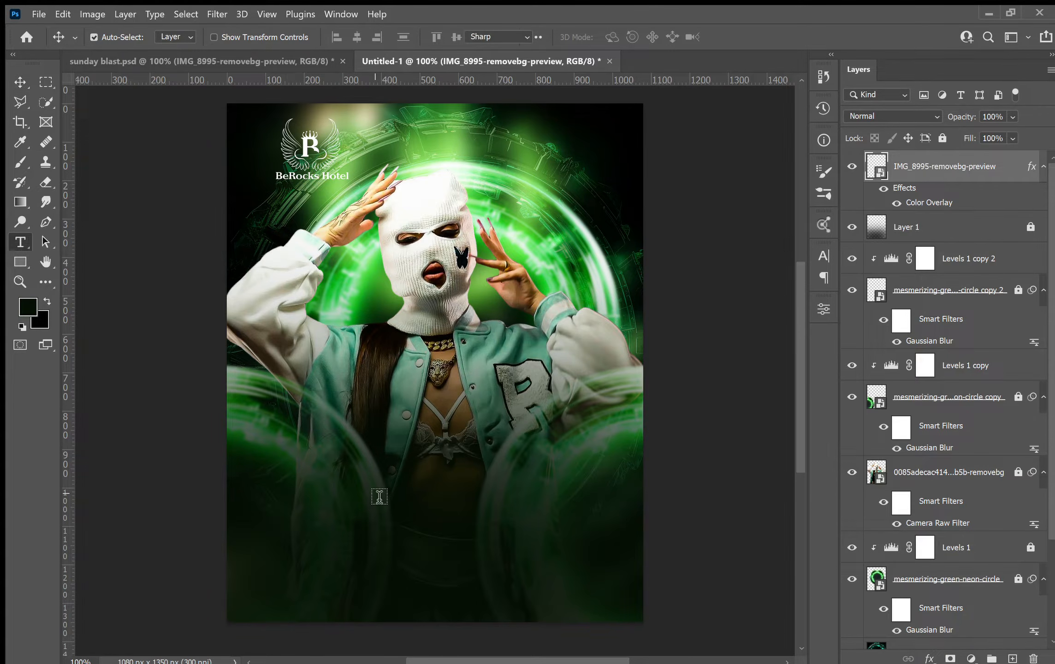
{"action": "left_click", "coordinate": [379, 461]}
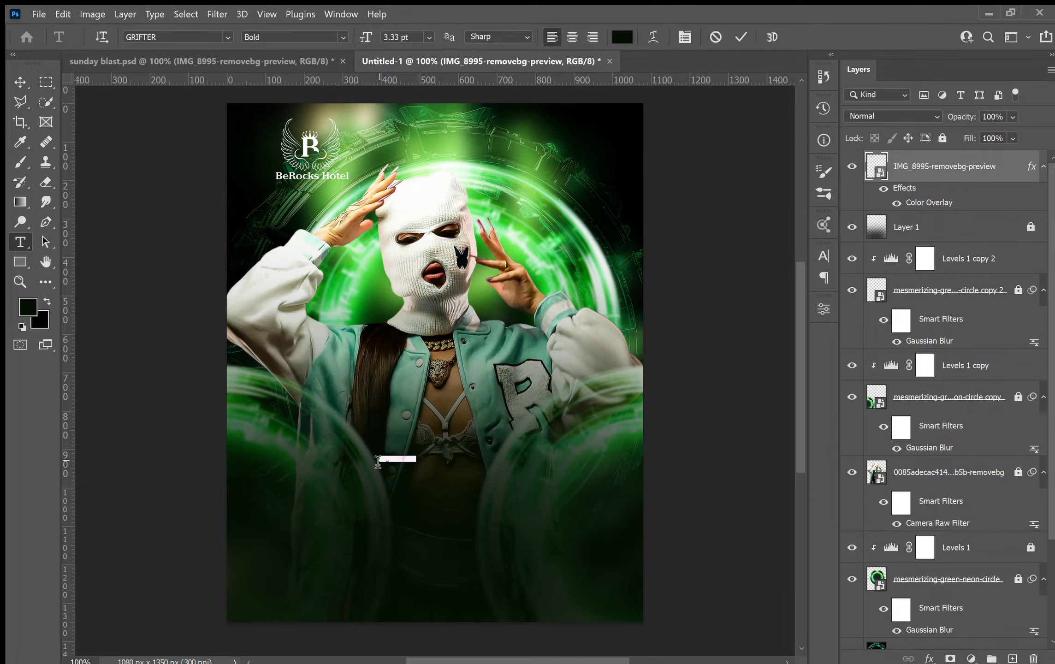
{"action": "left_click", "coordinate": [378, 462]}
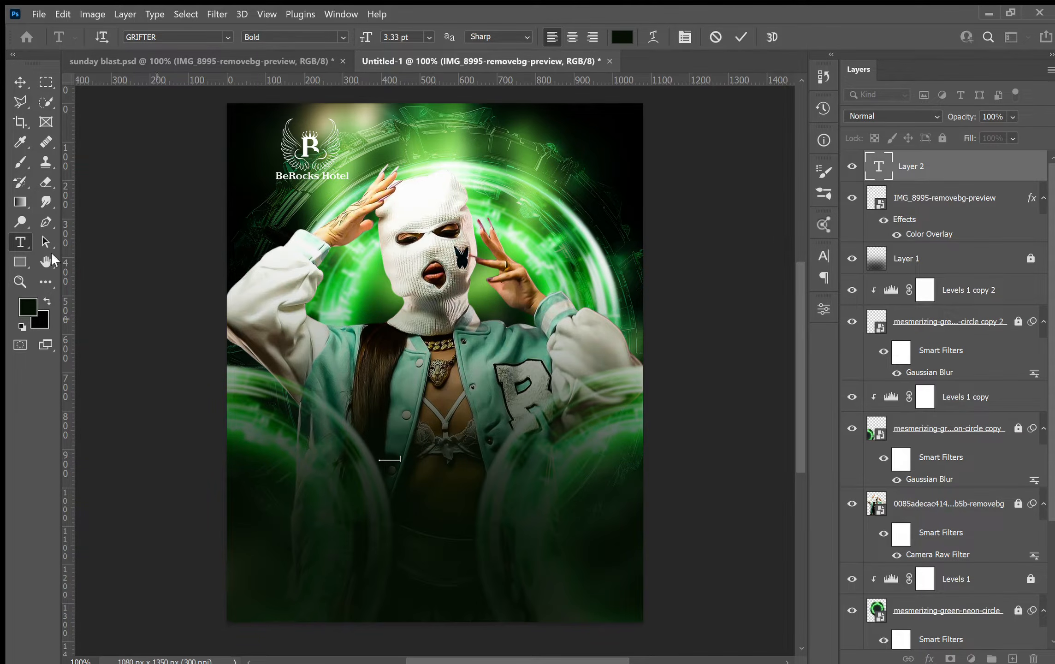
{"action": "left_click", "coordinate": [20, 82]}
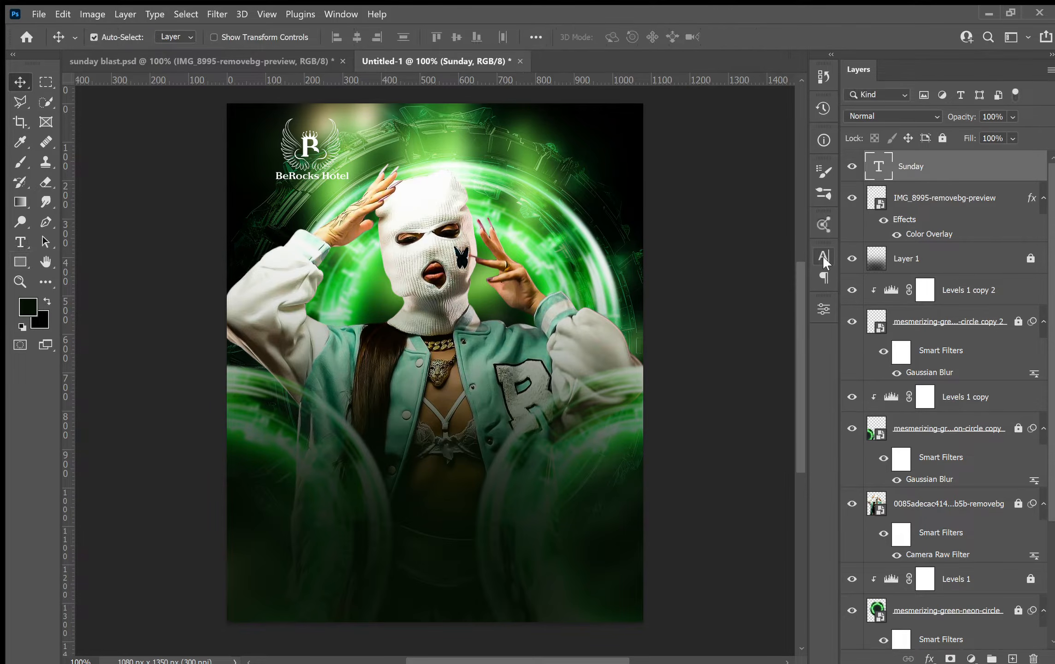
Restyle the Sunday text as white script lettering centred horizontally on the flyer.
{"action": "left_click", "coordinate": [783, 341]}
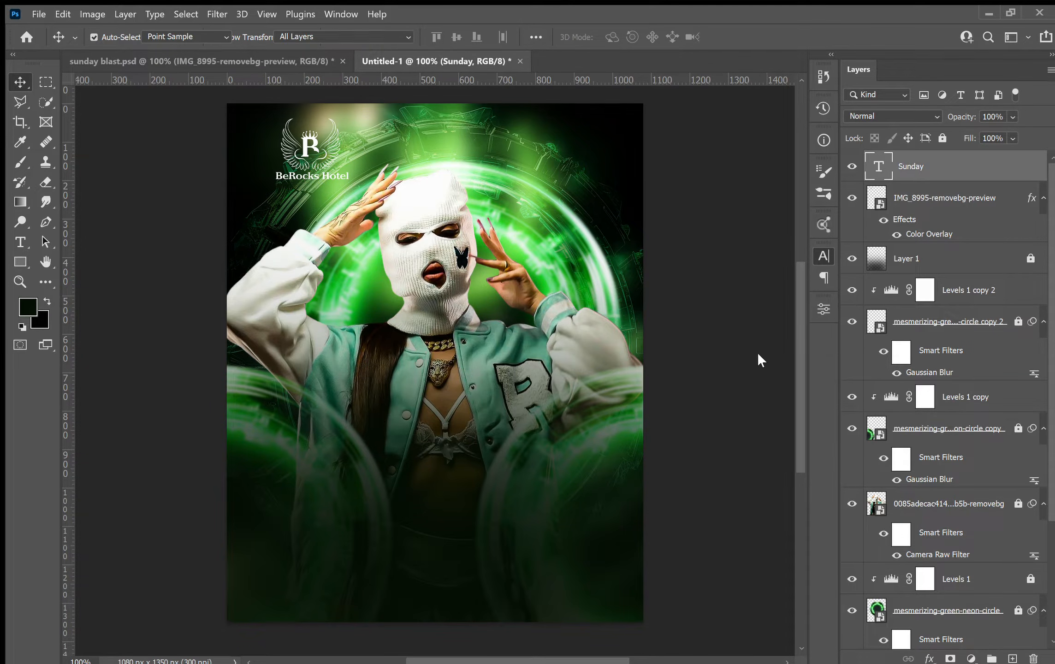
{"action": "left_click_drag", "start_coordinate": [582, 320], "coordinate": [567, 308]}
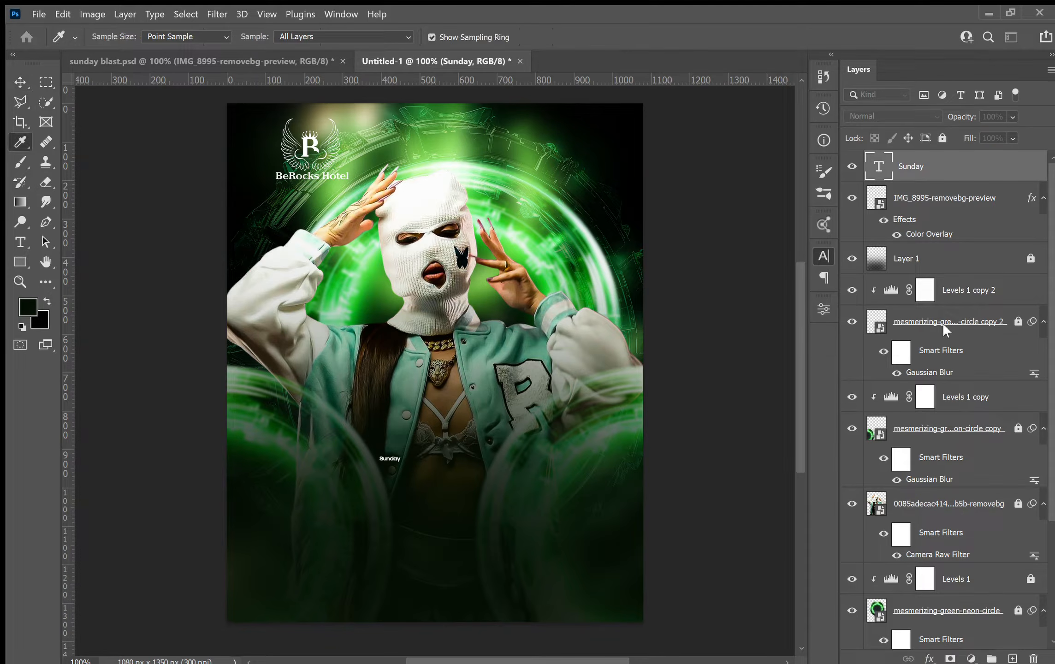
{"action": "left_click", "coordinate": [957, 309]}
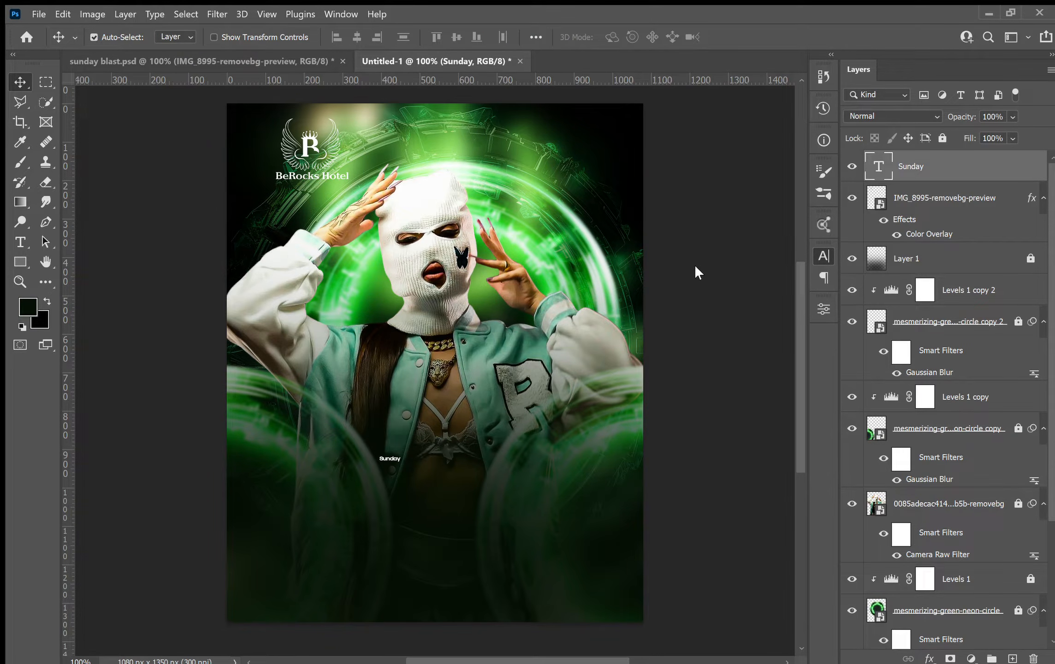
{"action": "left_click", "coordinate": [676, 361]}
{"action": "scroll", "coordinate": [715, 412], "scroll_direction": "down", "scroll_amount": 1}
{"action": "scroll", "coordinate": [716, 412], "scroll_direction": "down", "scroll_amount": 1}
{"action": "key", "text": "ctrl"}
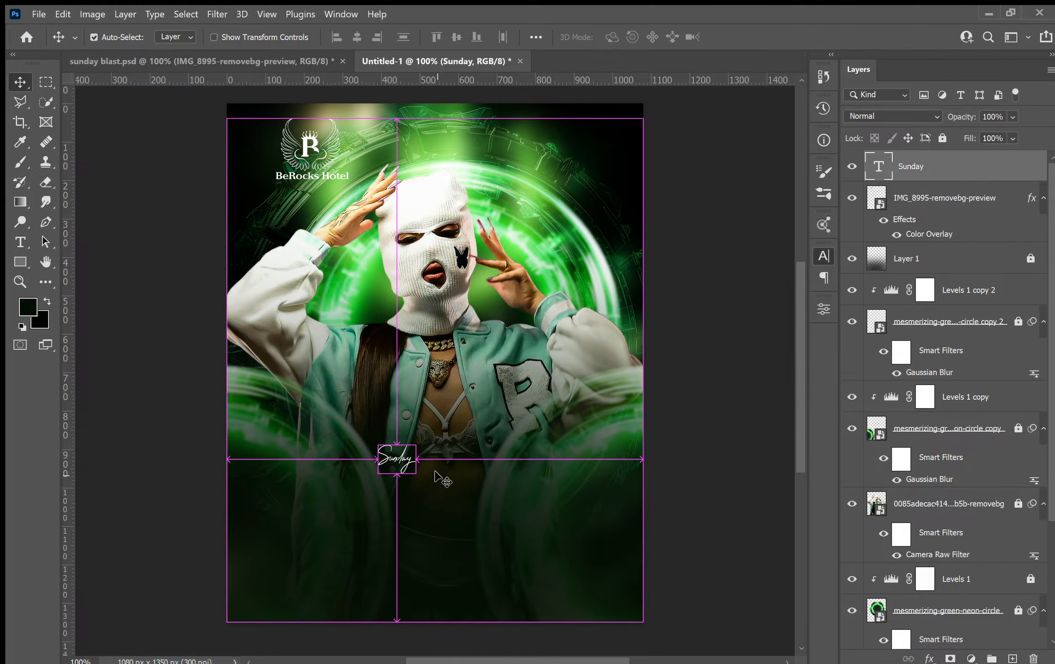
Scale the Sunday text up to about 383% and place it over the model's lower body.
{"action": "key", "text": "ctrl+t"}
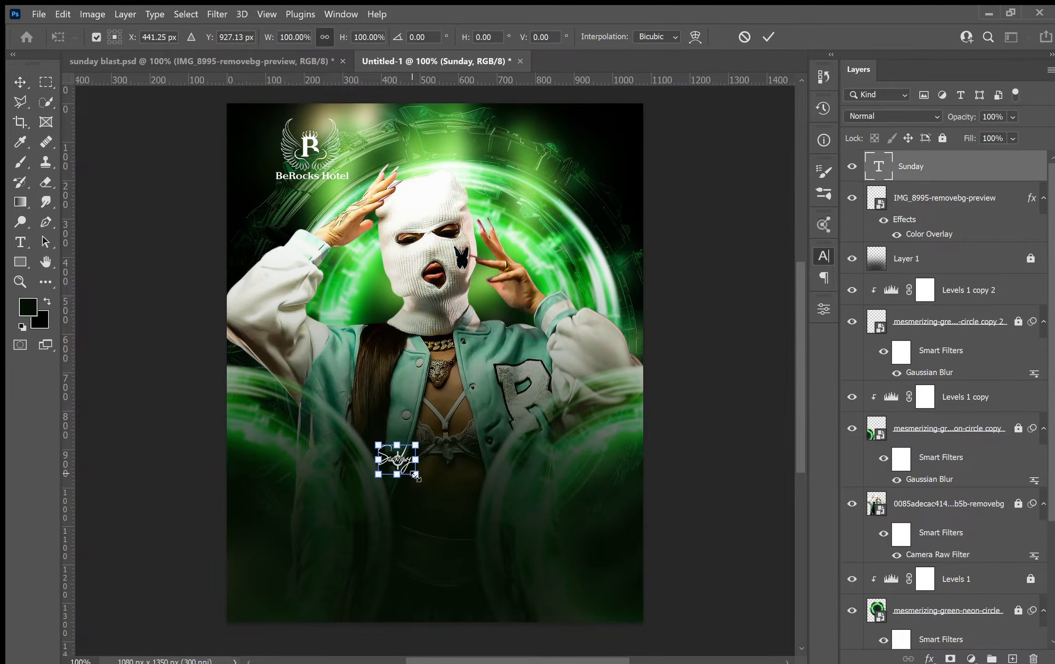
{"action": "left_click_drag", "start_coordinate": [415, 475], "coordinate": [521, 567]}
{"action": "left_click_drag", "start_coordinate": [488, 512], "coordinate": [473, 467]}
{"action": "key", "text": "Return"}
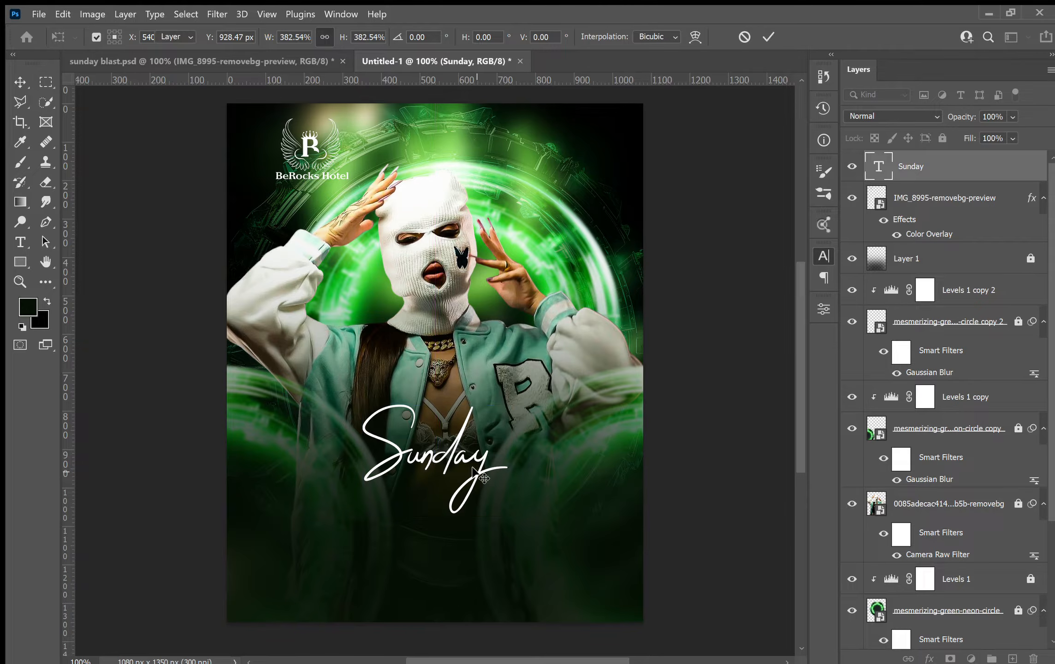
Give the Sunday text a green neon glow style, sampling the green from the circle.
{"action": "key", "text": "ctrl+a"}
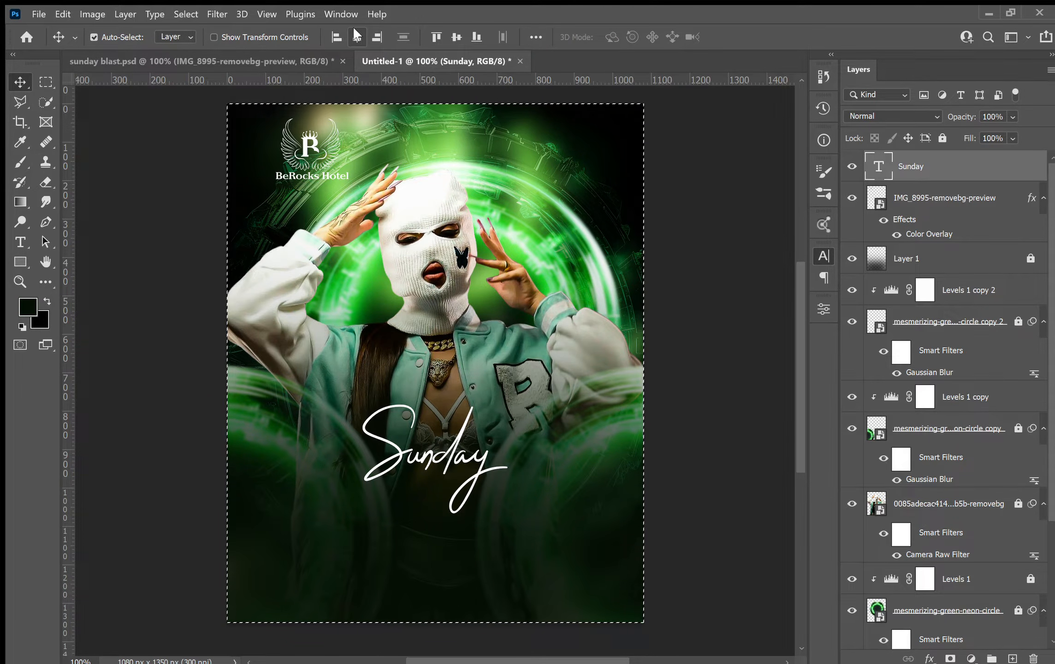
{"action": "key", "text": "ctrl+d"}
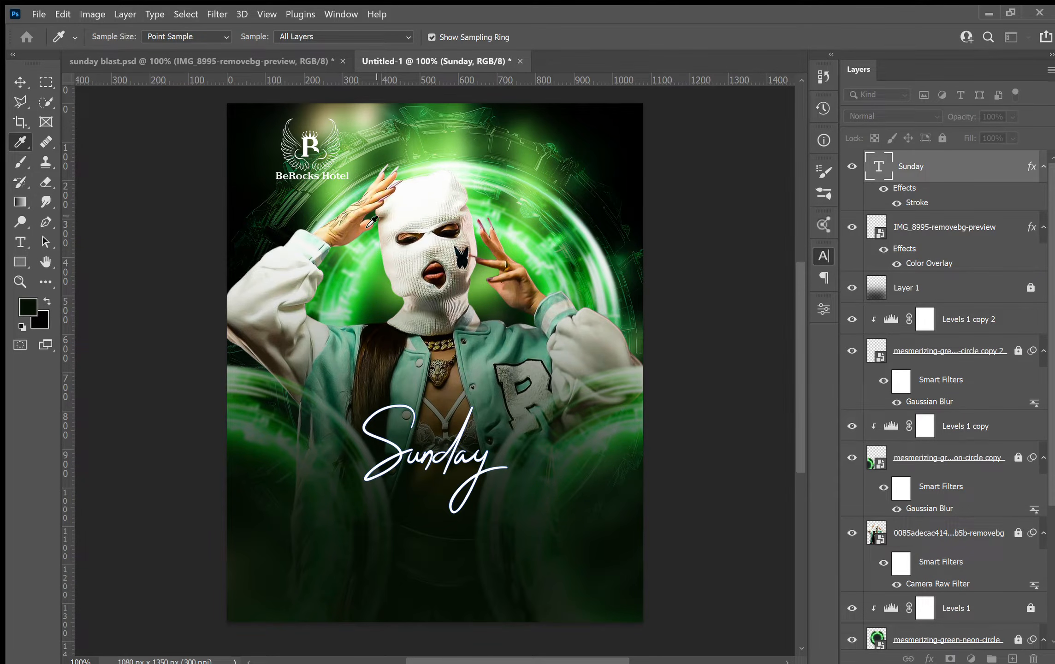
{"action": "left_click", "coordinate": [361, 260]}
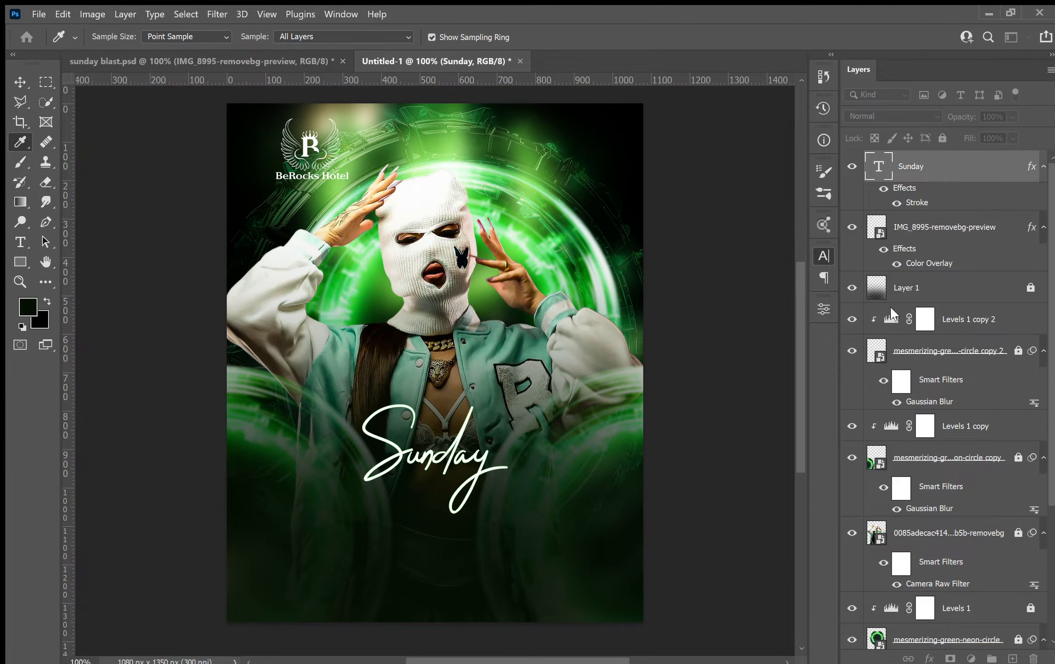
{"action": "key", "text": "h"}
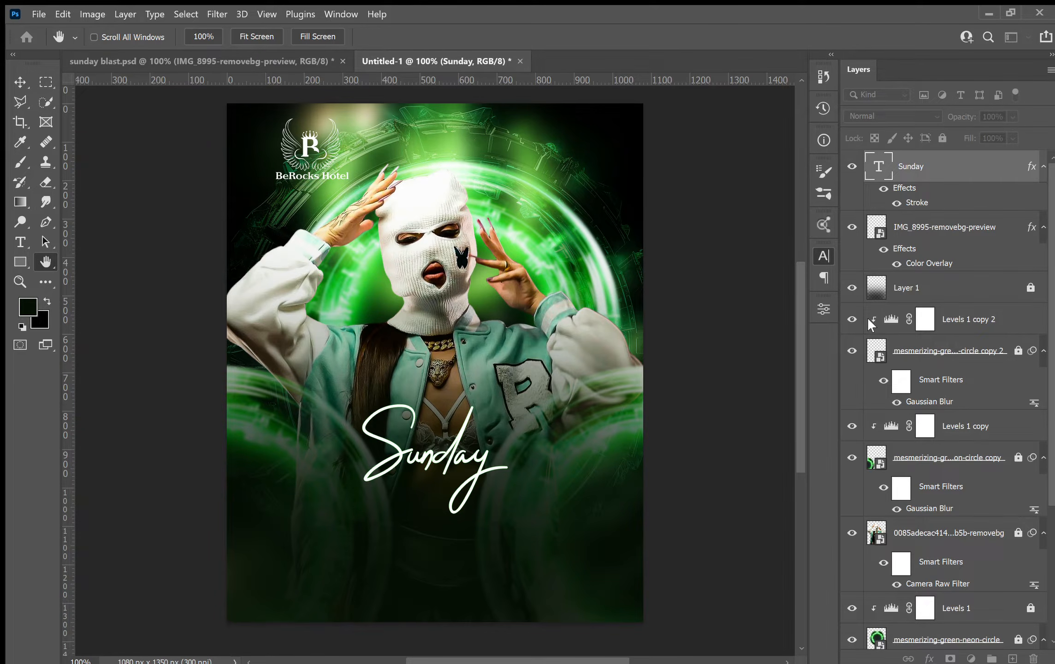
{"action": "key", "text": "v"}
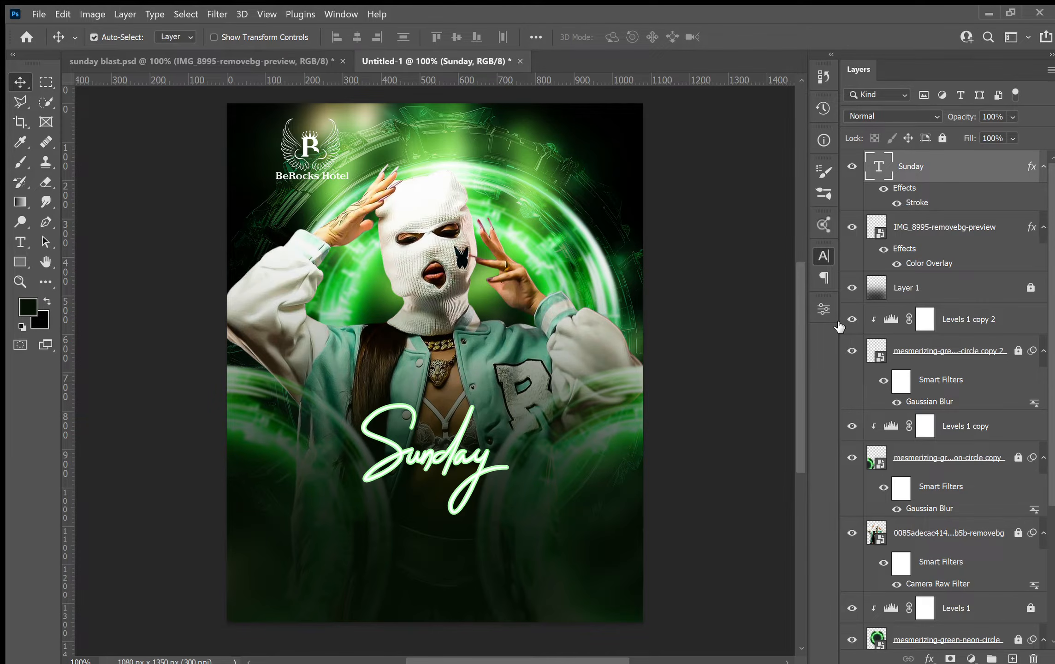
{"action": "key", "text": "h"}
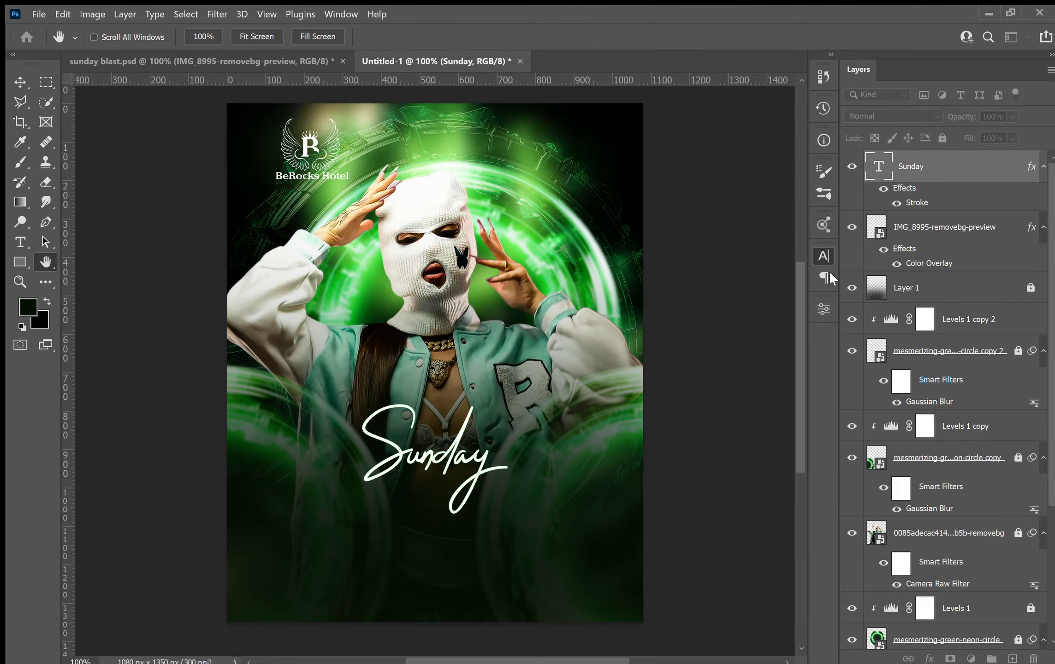
{"action": "key", "text": "v"}
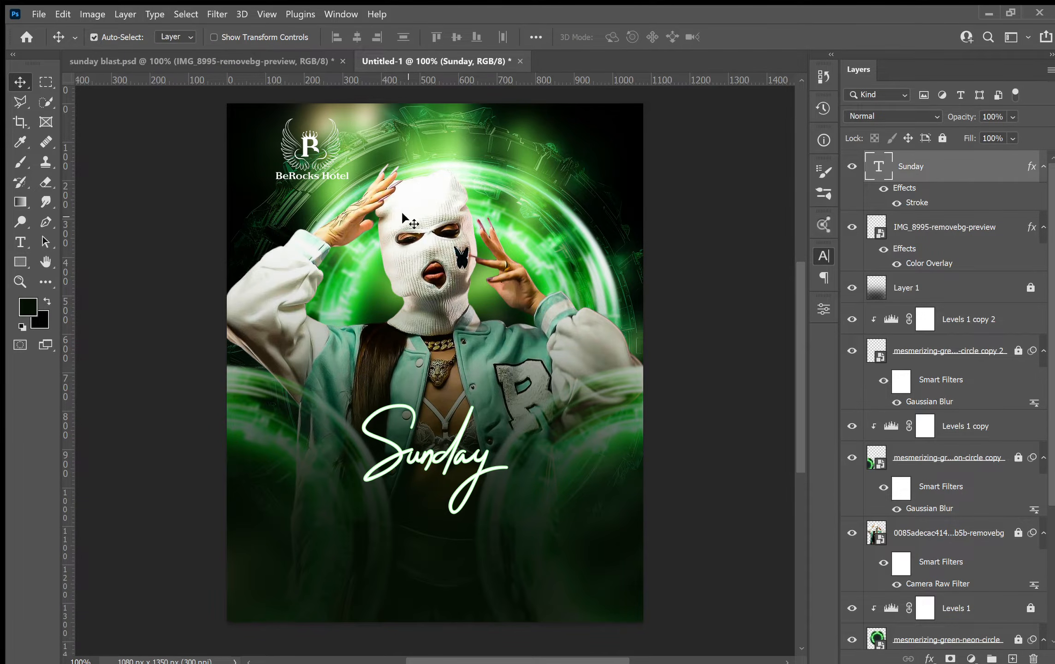
Check the reference, then open the kosher 3D text effect template's CHANGE HERE smart object.
{"action": "left_click", "coordinate": [204, 61]}
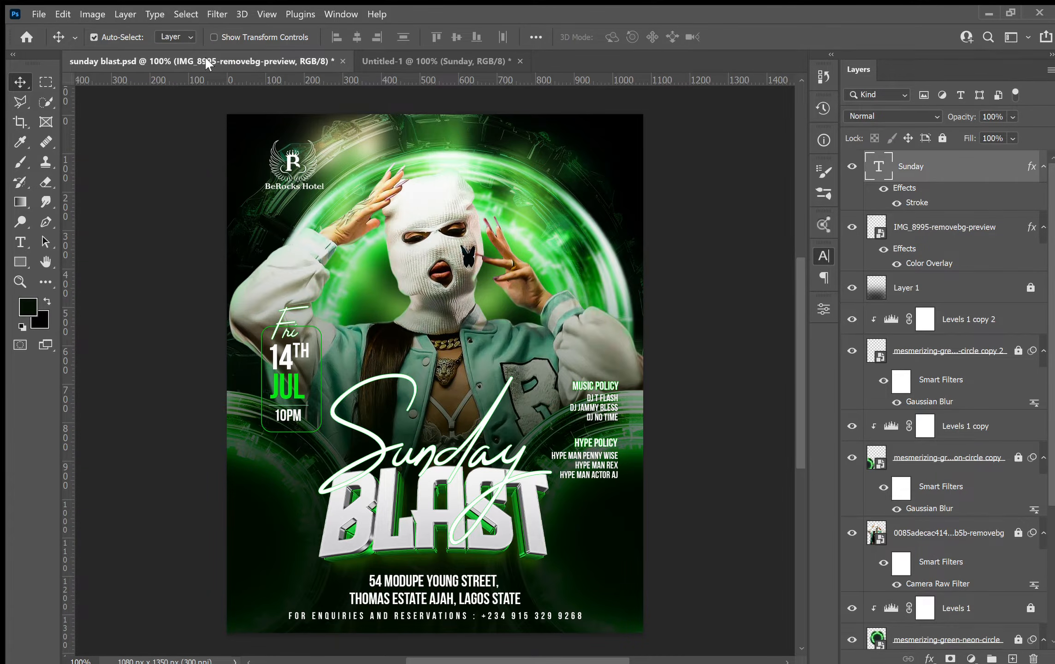
{"action": "left_click", "coordinate": [447, 59]}
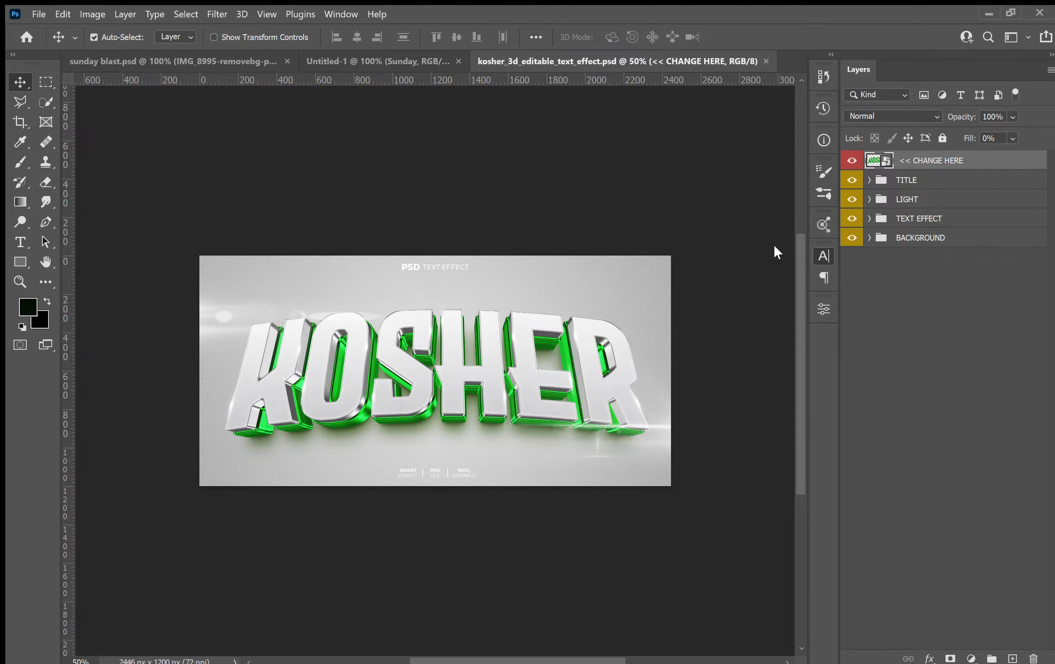
{"action": "double_click", "coordinate": [885, 162]}
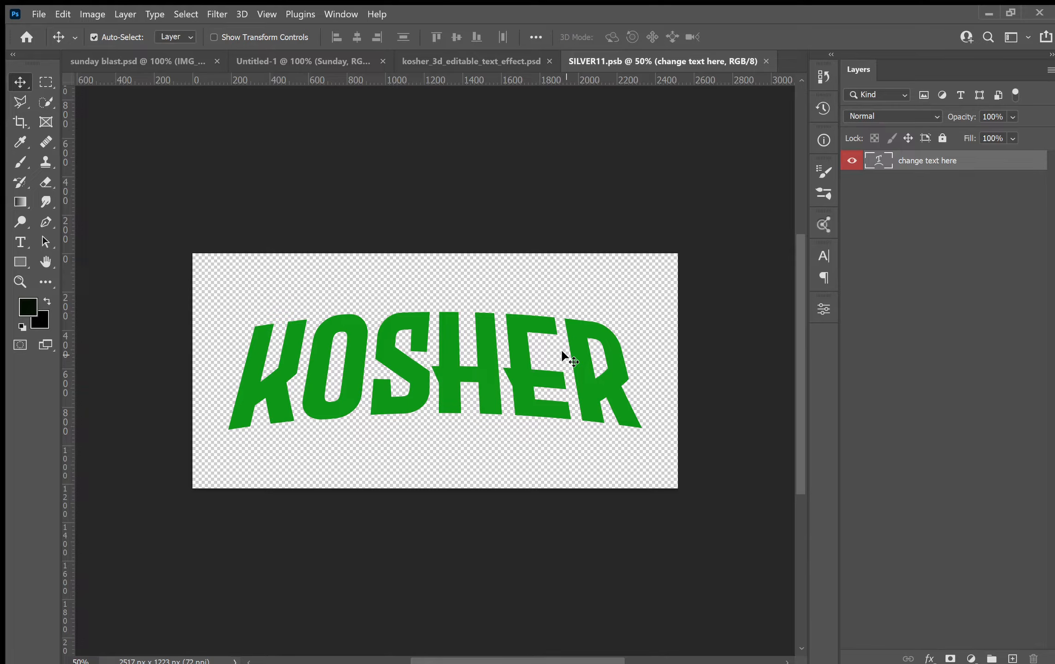
Replace the KOSHER text inside the smart object with BLAST.
{"action": "double_click", "coordinate": [562, 352]}
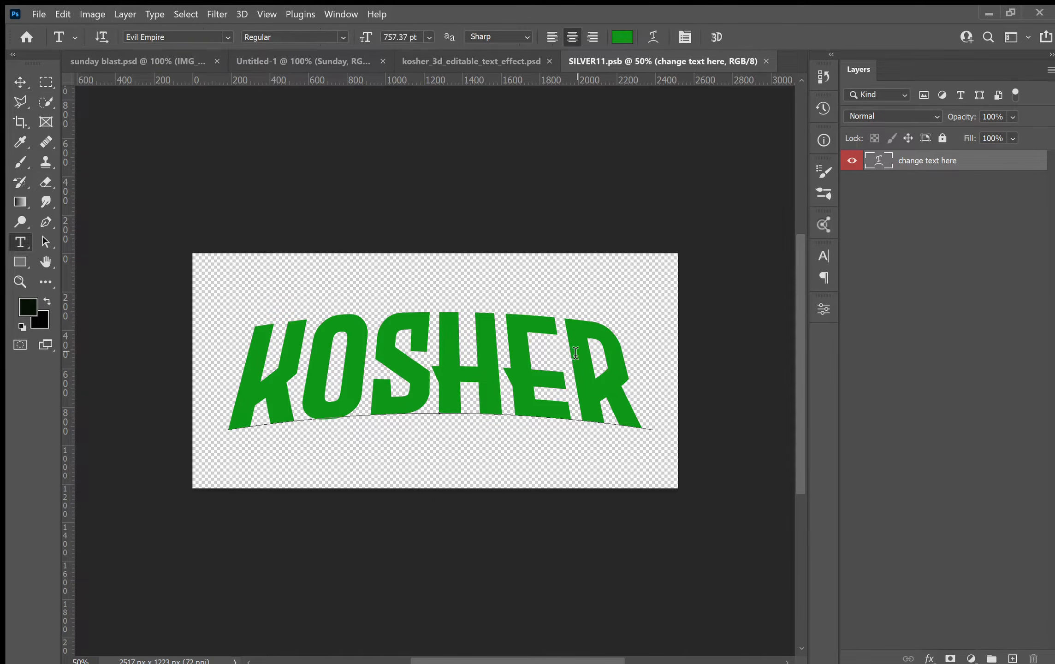
{"action": "left_click_drag", "start_coordinate": [604, 354], "coordinate": [227, 351]}
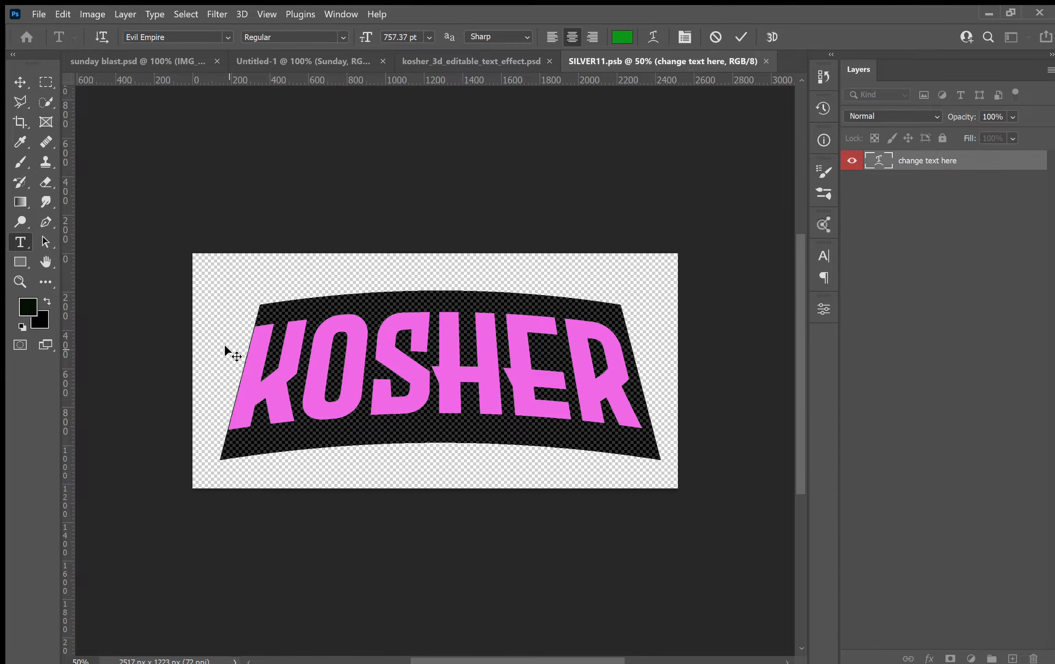
{"action": "type", "text": "BL"}
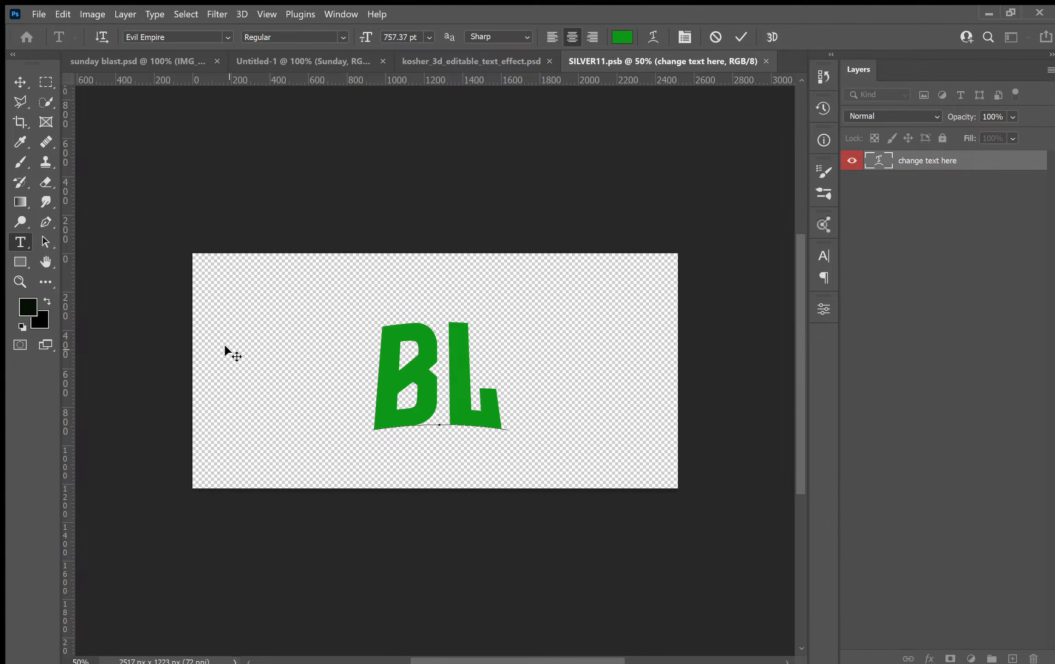
{"action": "type", "text": "AST"}
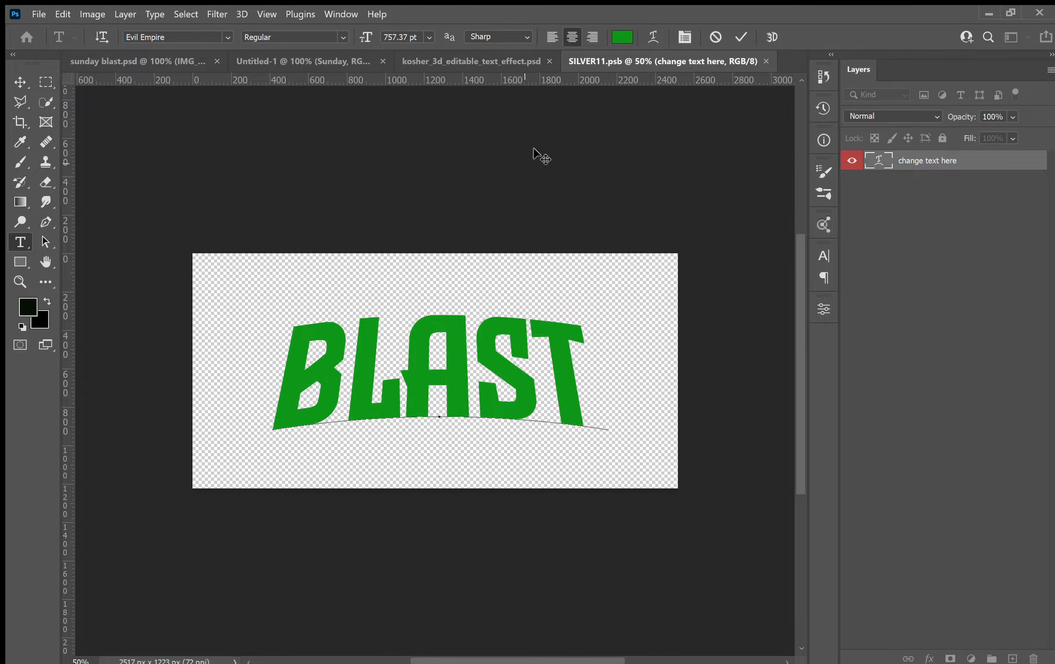
{"action": "left_click", "coordinate": [740, 37]}
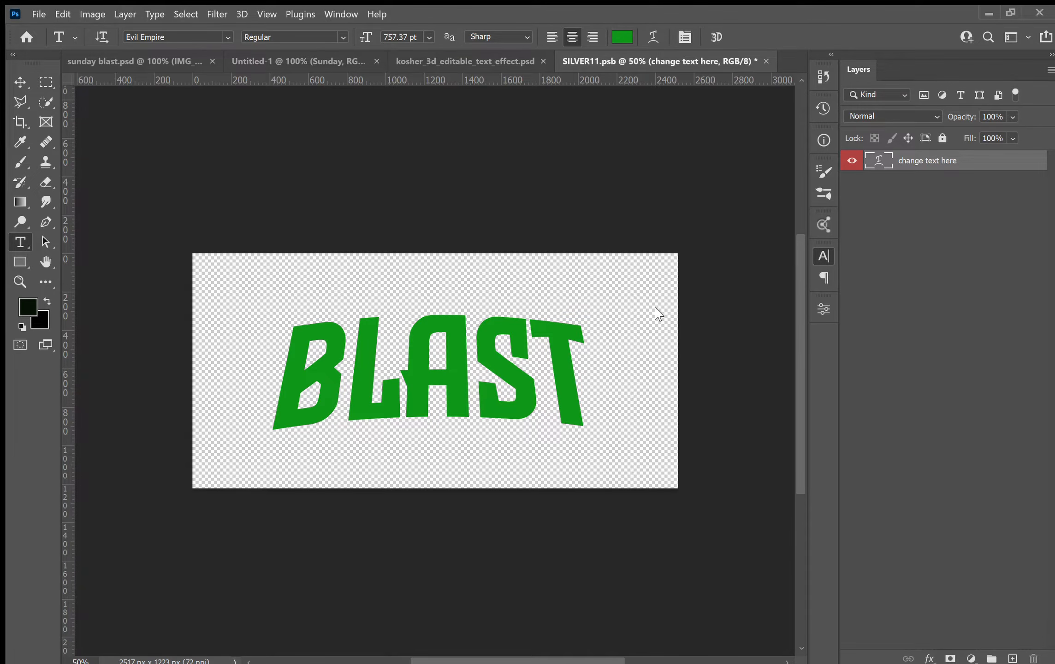
Undo the last few changes to the BLAST text's warp, redoing one along the way.
{"action": "key", "text": "ctrl+z"}
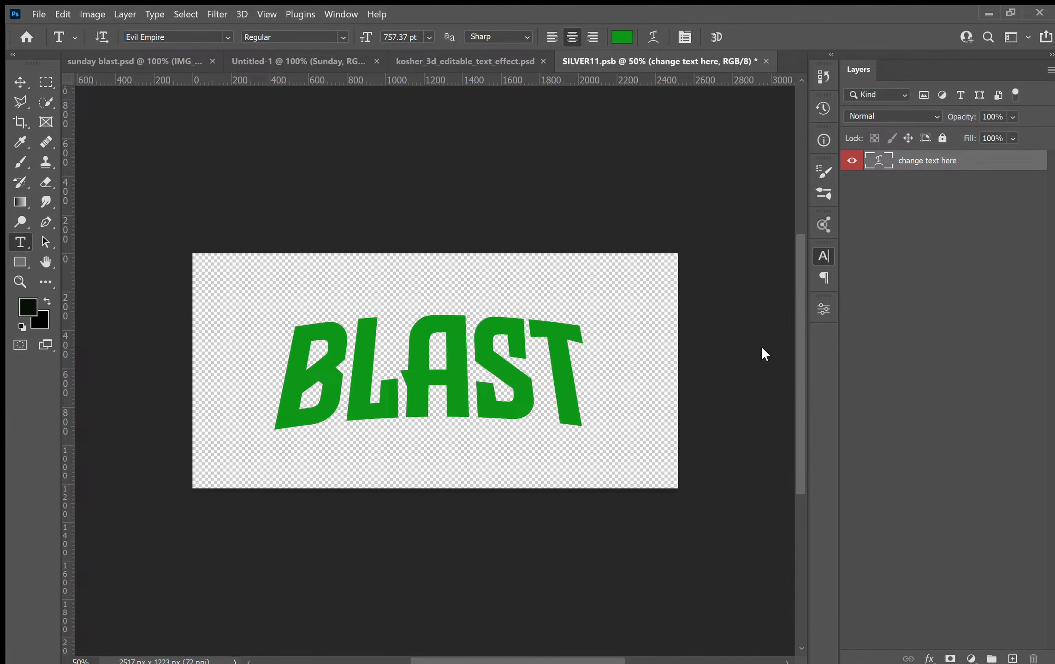
{"action": "key", "text": "ctrl+z"}
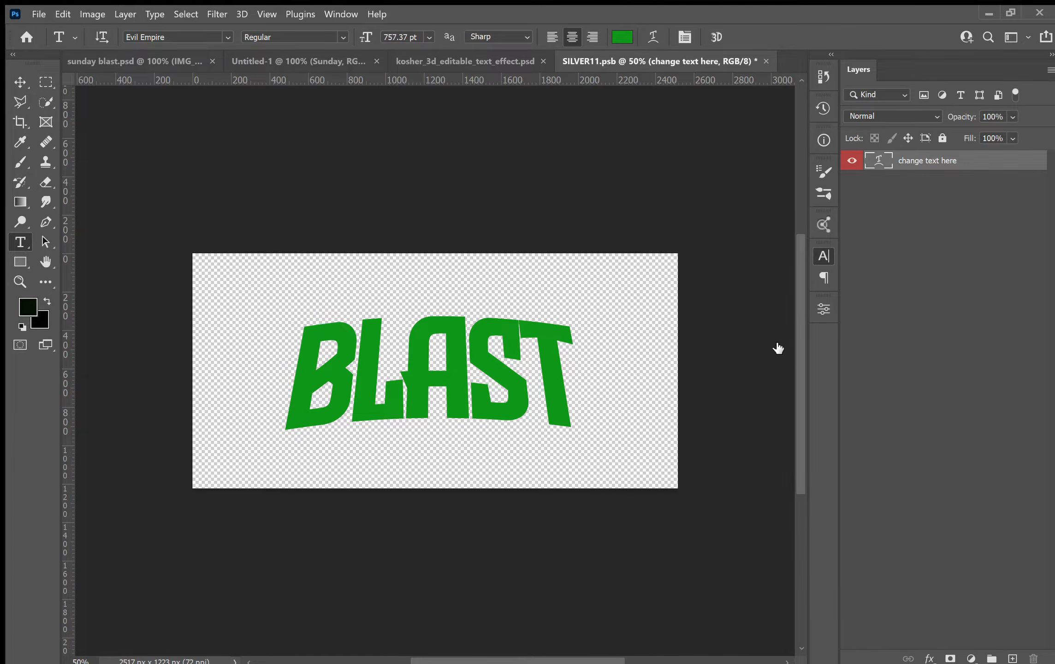
{"action": "key", "text": "ctrl+z"}
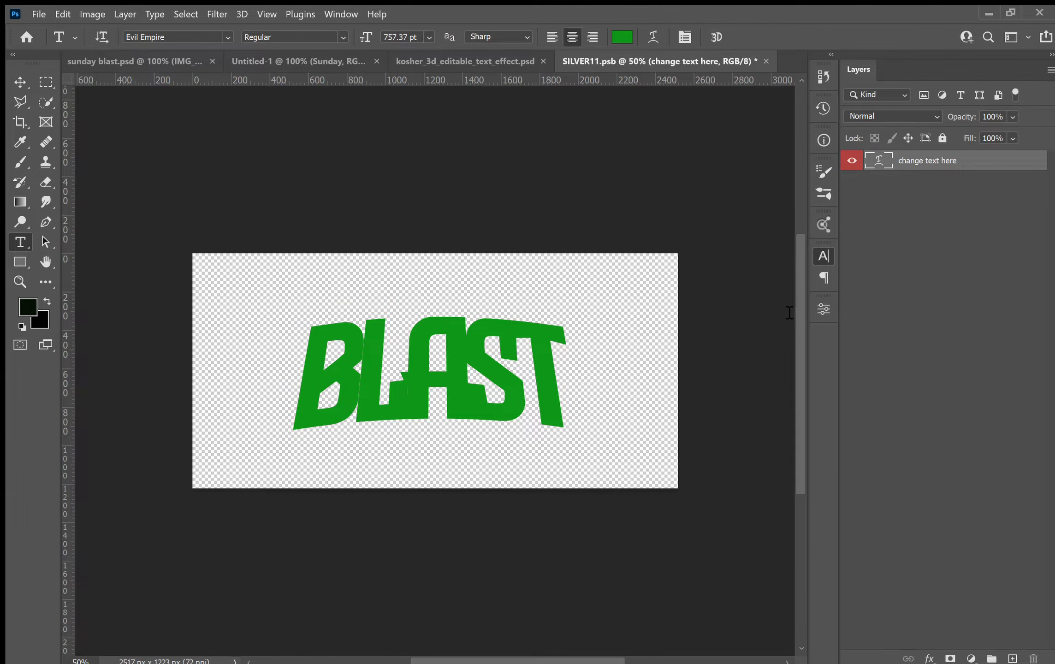
{"action": "key", "text": "ctrl+shift+z"}
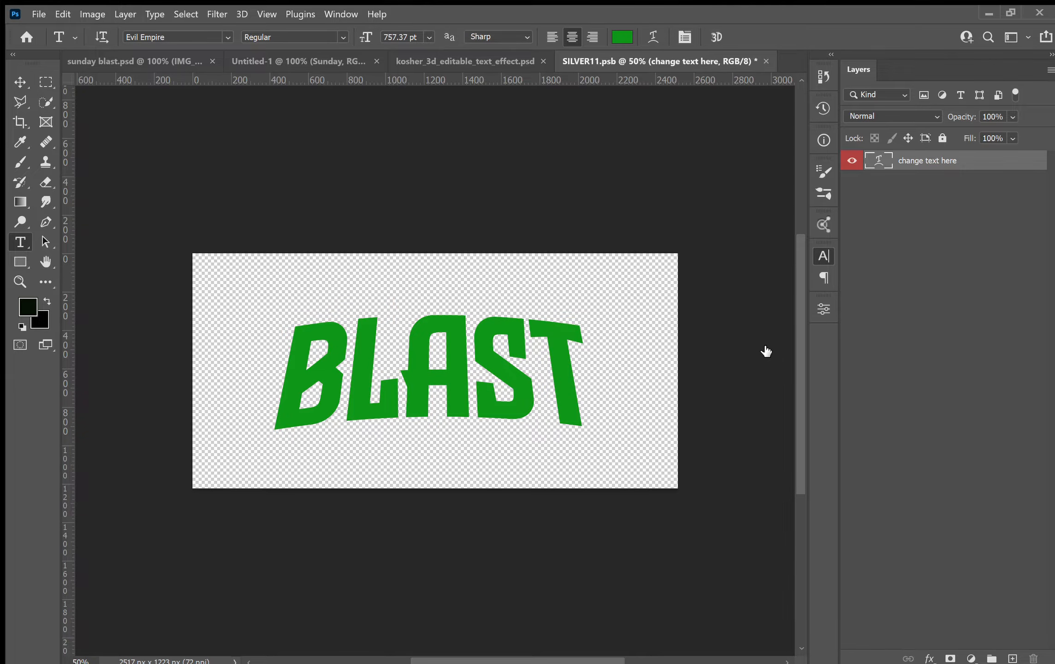
{"action": "key", "text": "ctrl+z"}
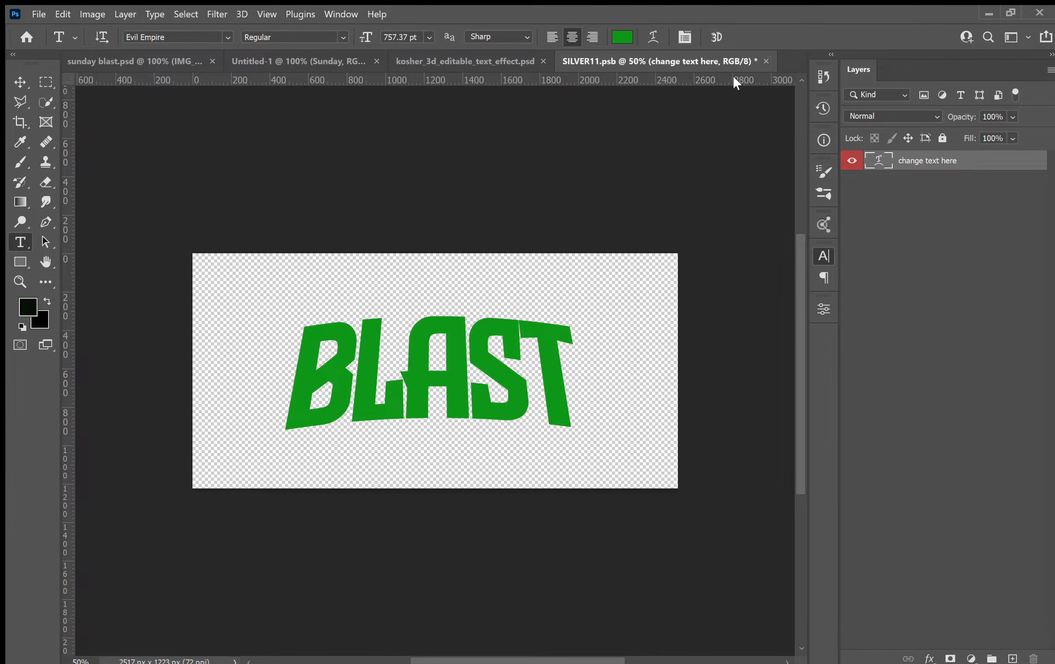
Save and close the edited BLAST smart object.
{"action": "key", "text": "ctrl+s"}
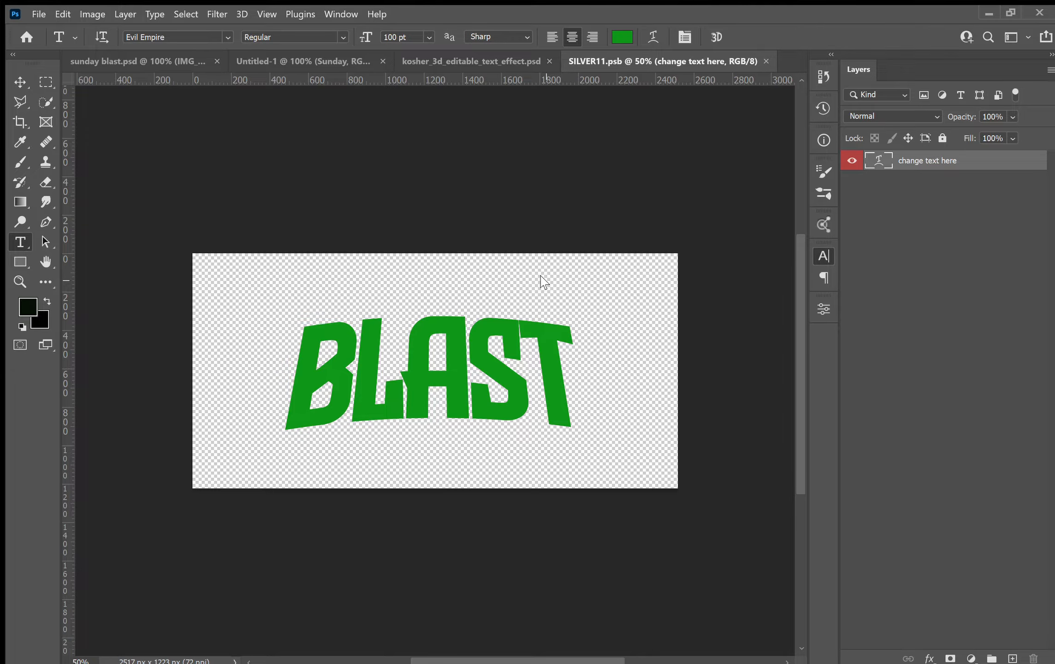
{"action": "key", "text": "ctrl+w"}
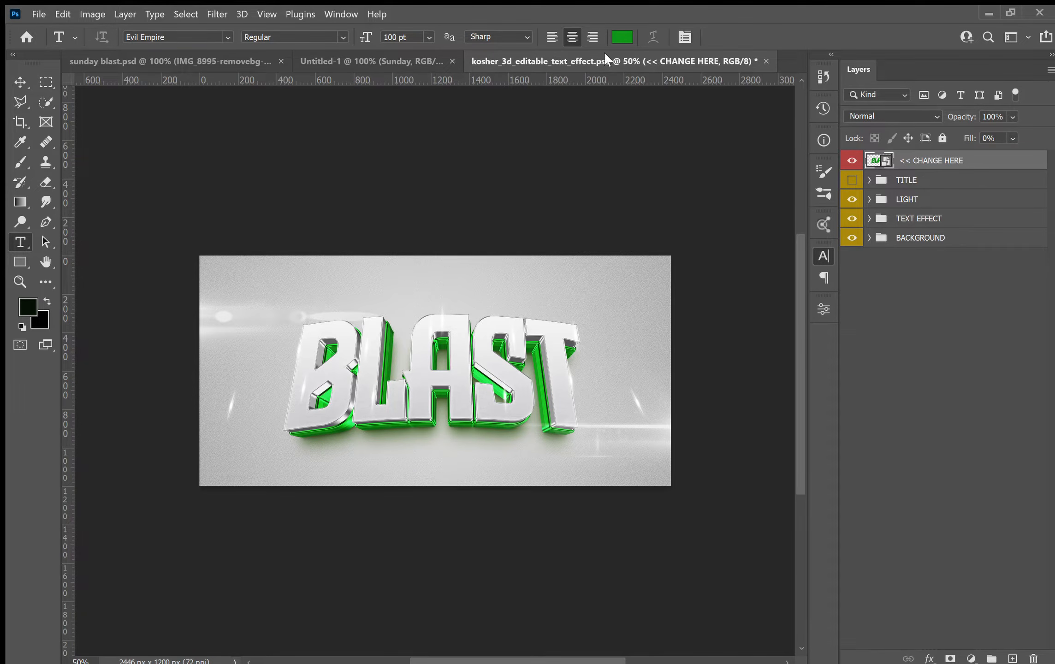
Hide the template's BACKGROUND and LIGHT groups so only the 3D BLAST text shows.
{"action": "left_click", "coordinate": [852, 239]}
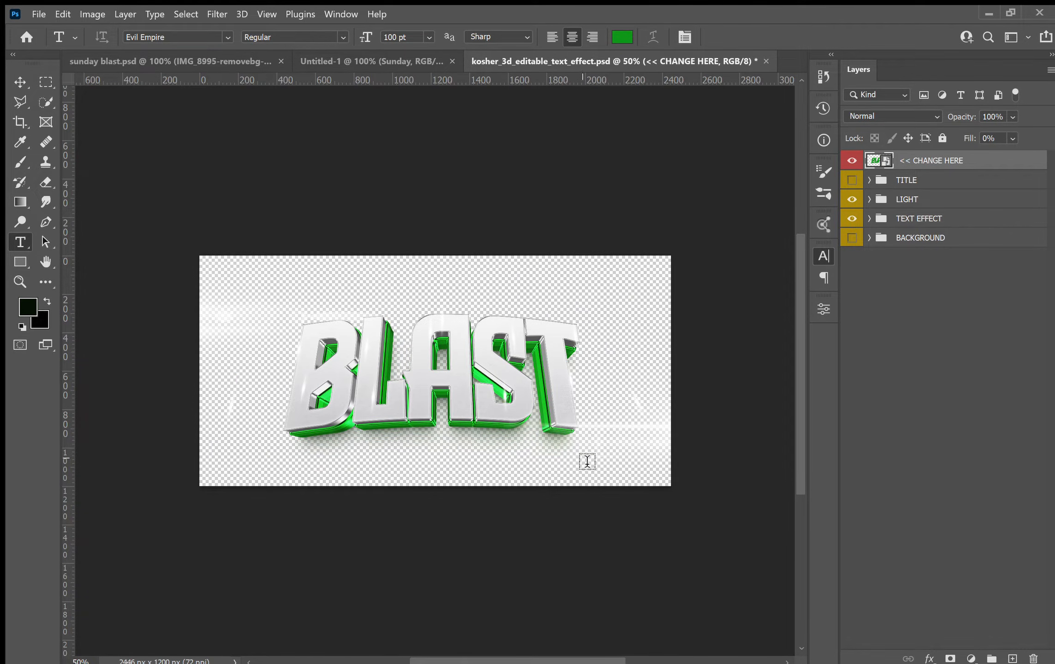
{"action": "key", "text": "v"}
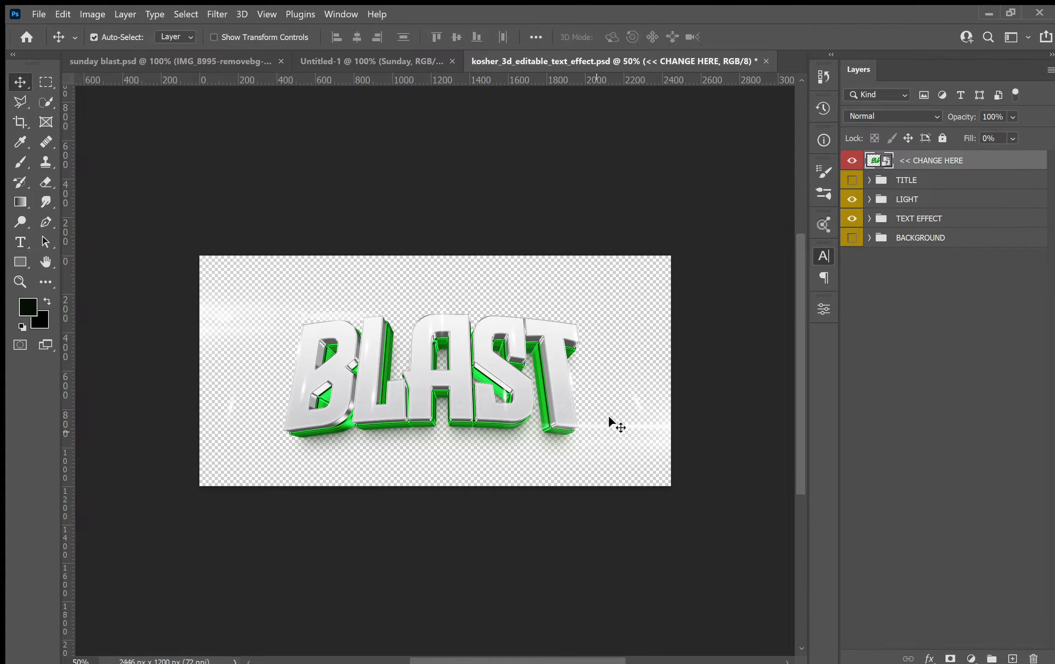
{"action": "left_click", "coordinate": [853, 201]}
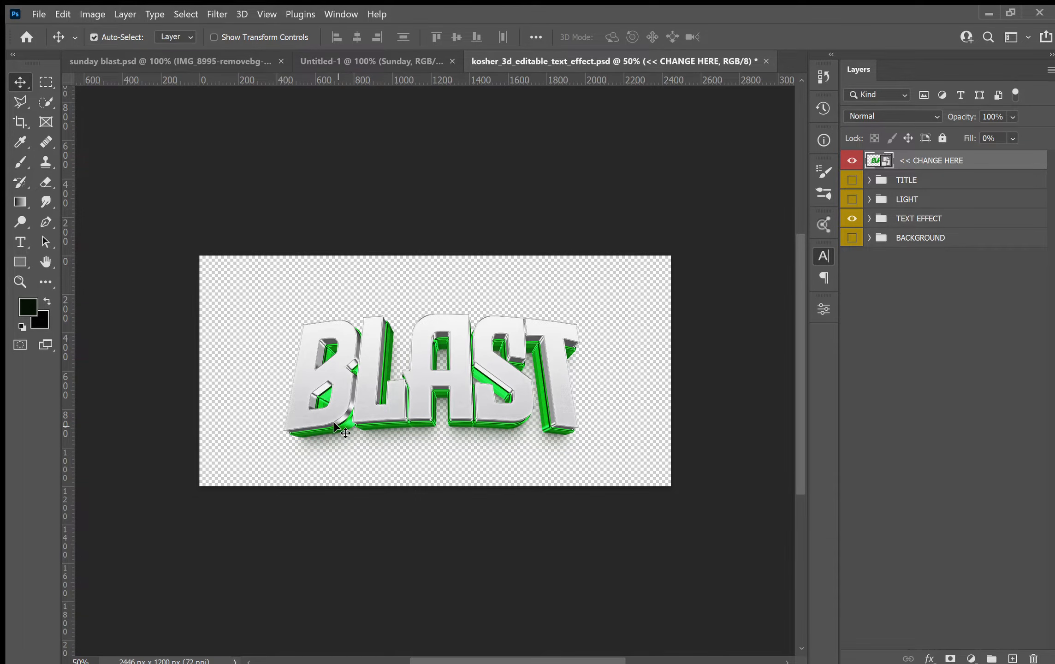
Compare with the reference flyer and inspect the template's TEXT EFFECT groups and their adjustment layers.
{"action": "left_click", "coordinate": [257, 62]}
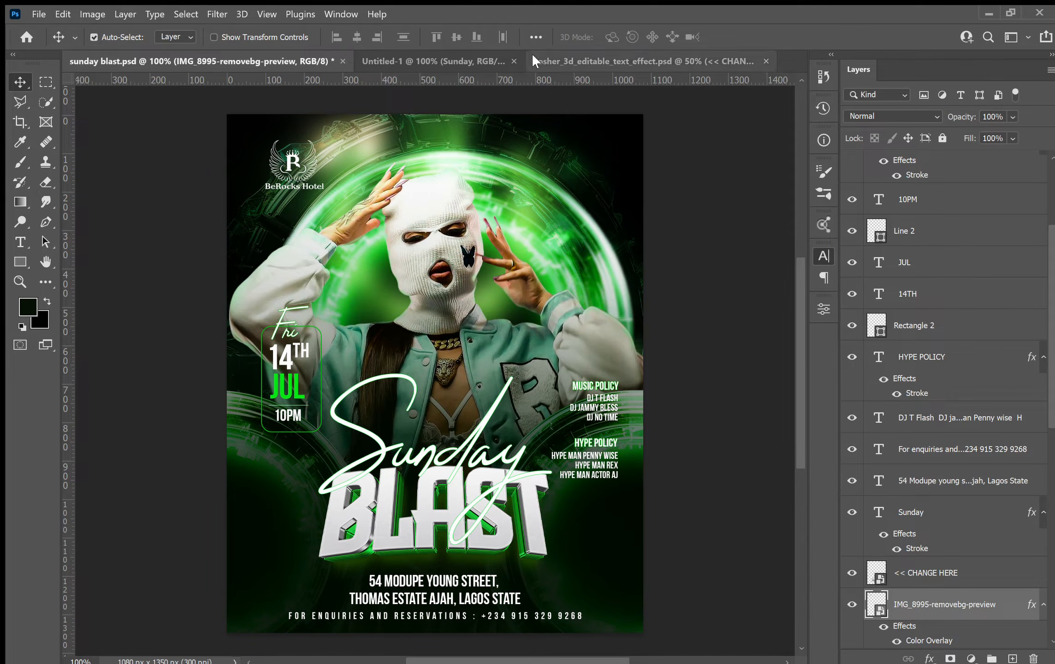
{"action": "left_click", "coordinate": [558, 54]}
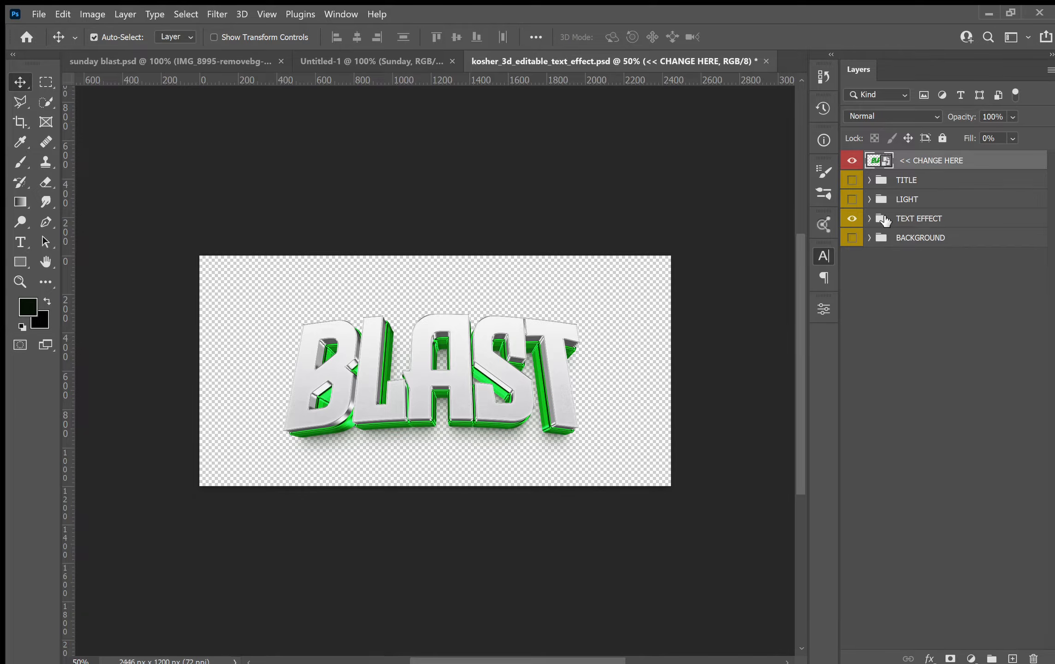
{"action": "left_click", "coordinate": [869, 219]}
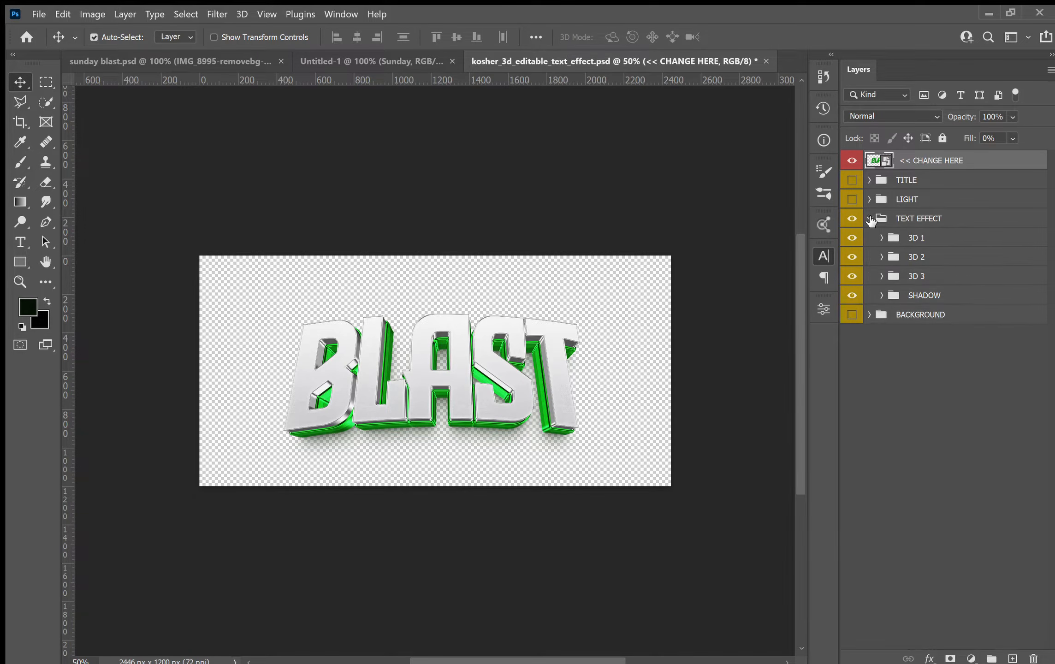
{"action": "left_click", "coordinate": [881, 296]}
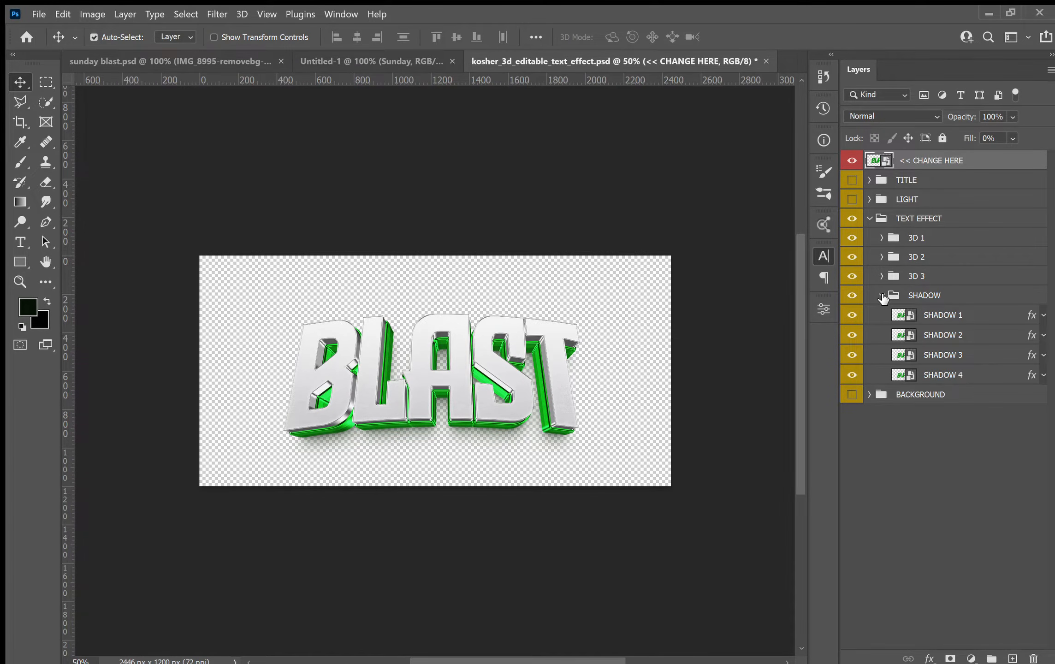
{"action": "left_click", "coordinate": [882, 296]}
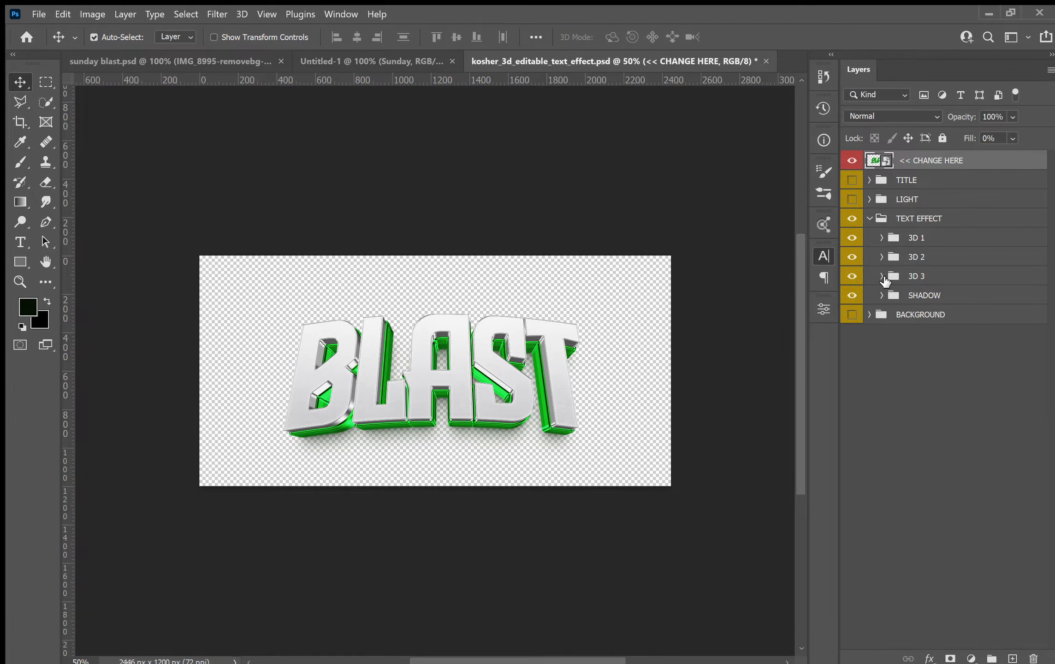
{"action": "left_click", "coordinate": [882, 277]}
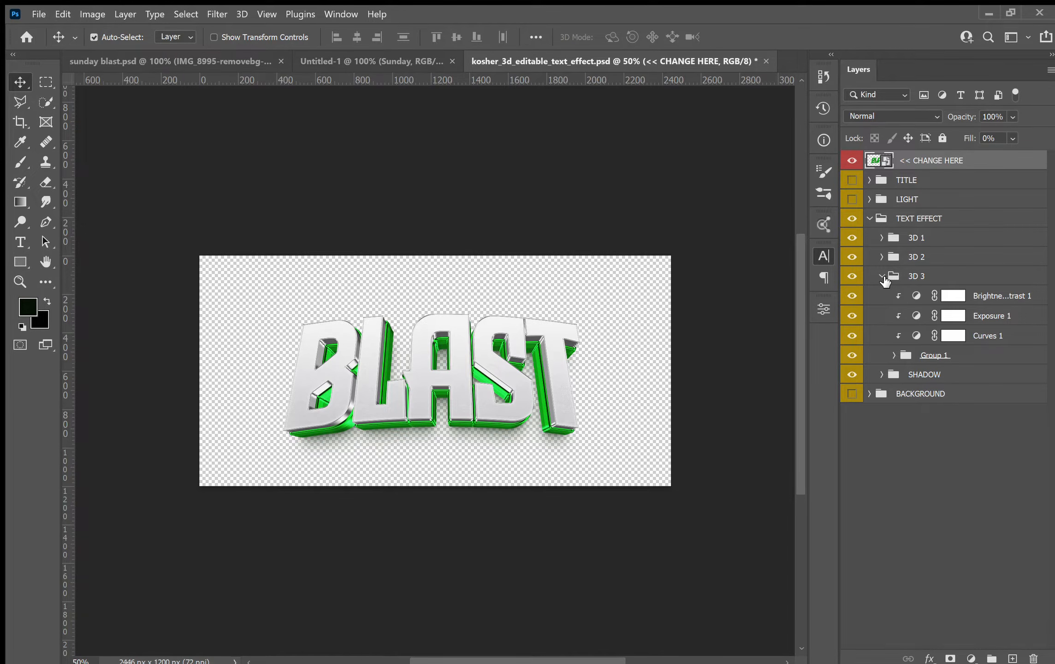
{"action": "left_click", "coordinate": [919, 315]}
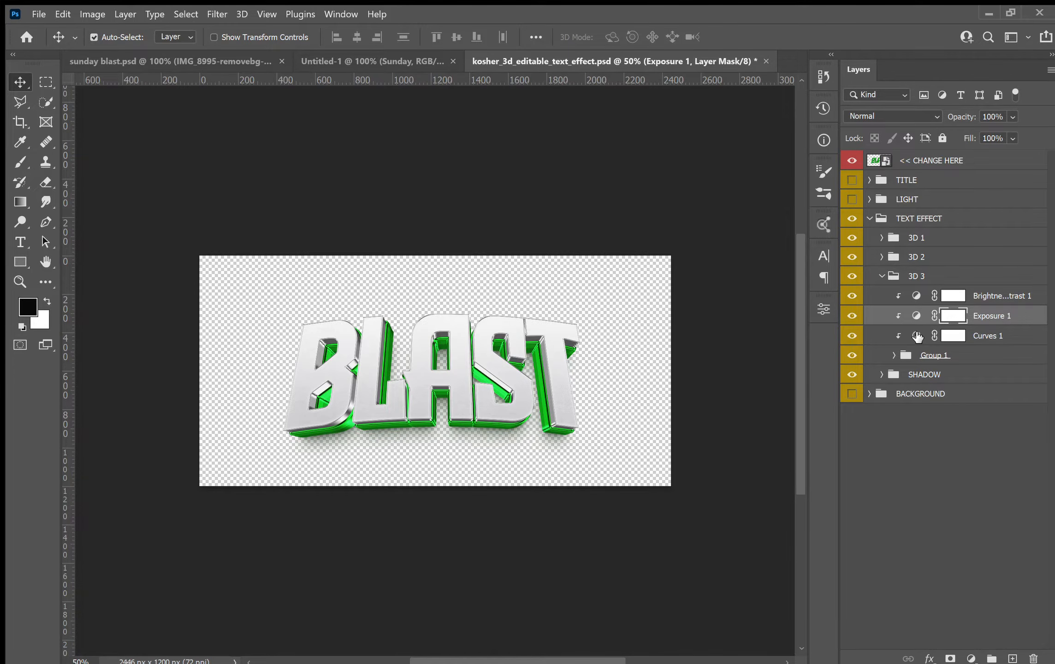
{"action": "left_click", "coordinate": [917, 337]}
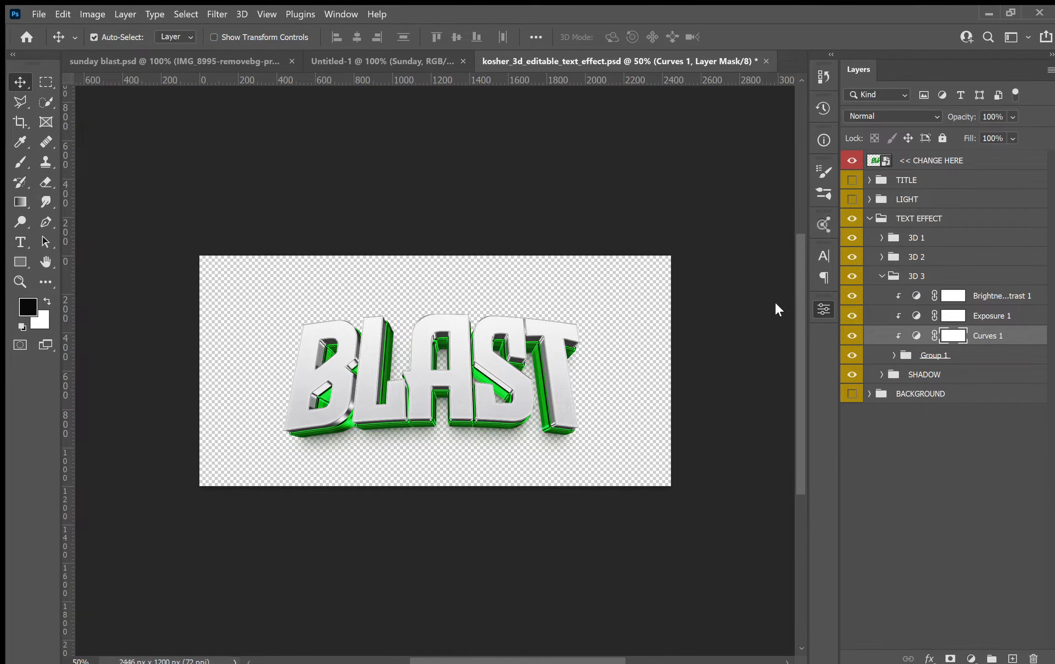
{"action": "left_click", "coordinate": [903, 299]}
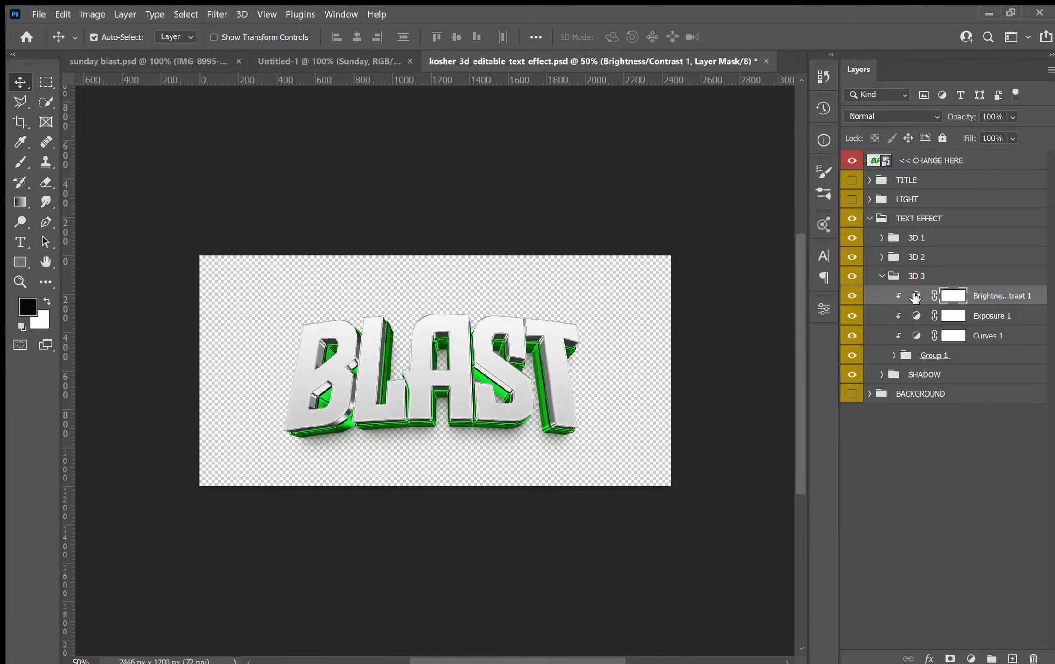
{"action": "left_click", "coordinate": [917, 297]}
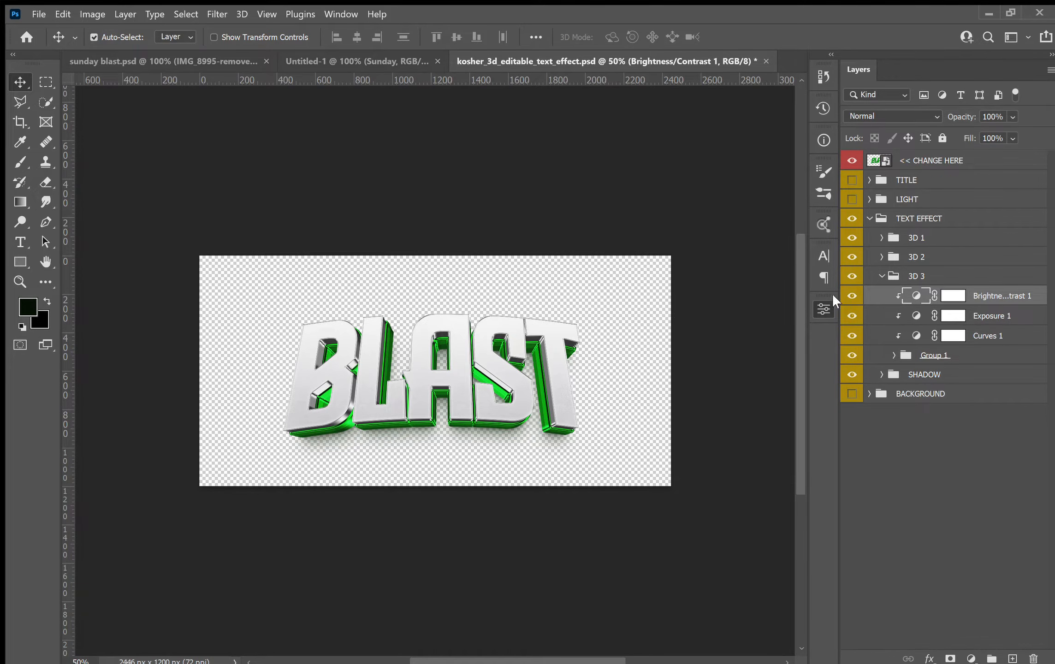
{"action": "left_click", "coordinate": [878, 273]}
{"action": "left_click", "coordinate": [881, 275]}
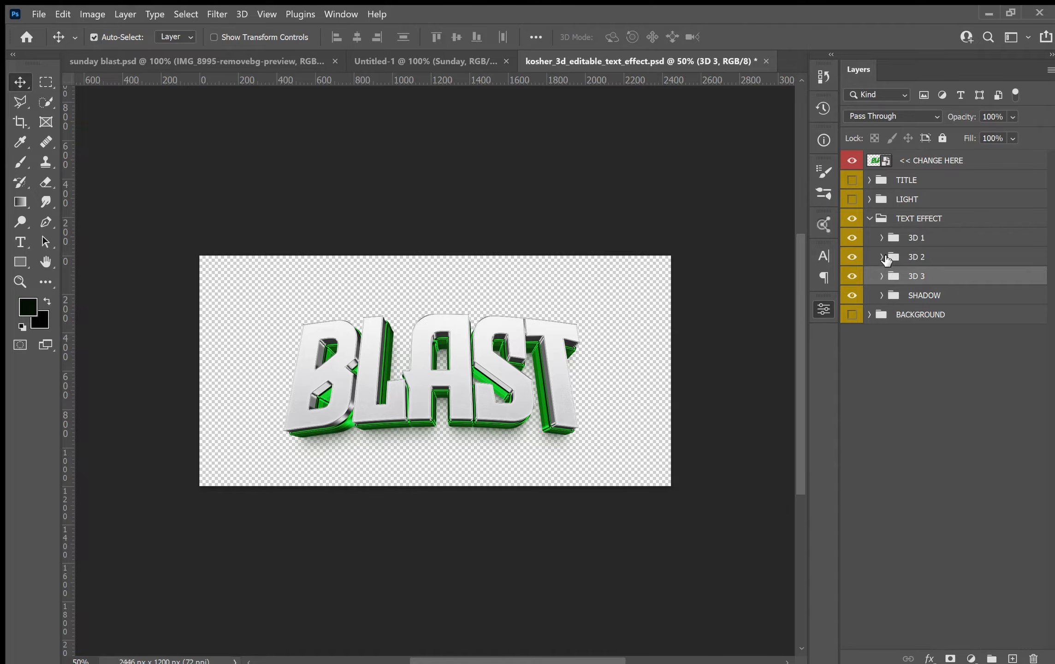
{"action": "left_click", "coordinate": [881, 257]}
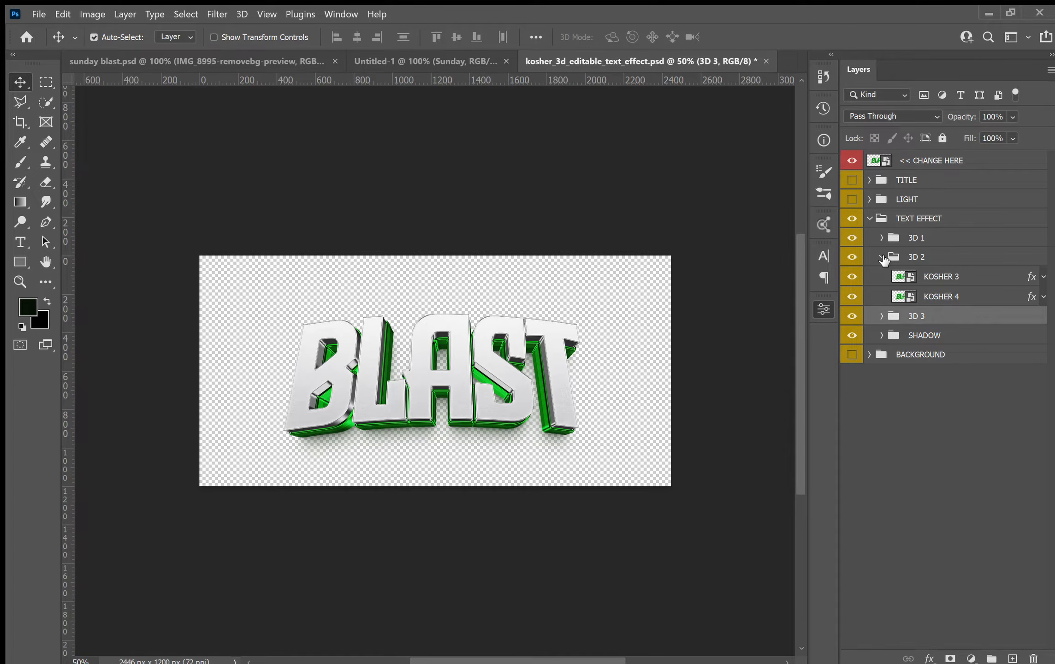
{"action": "left_click", "coordinate": [882, 257]}
{"action": "left_click", "coordinate": [882, 237]}
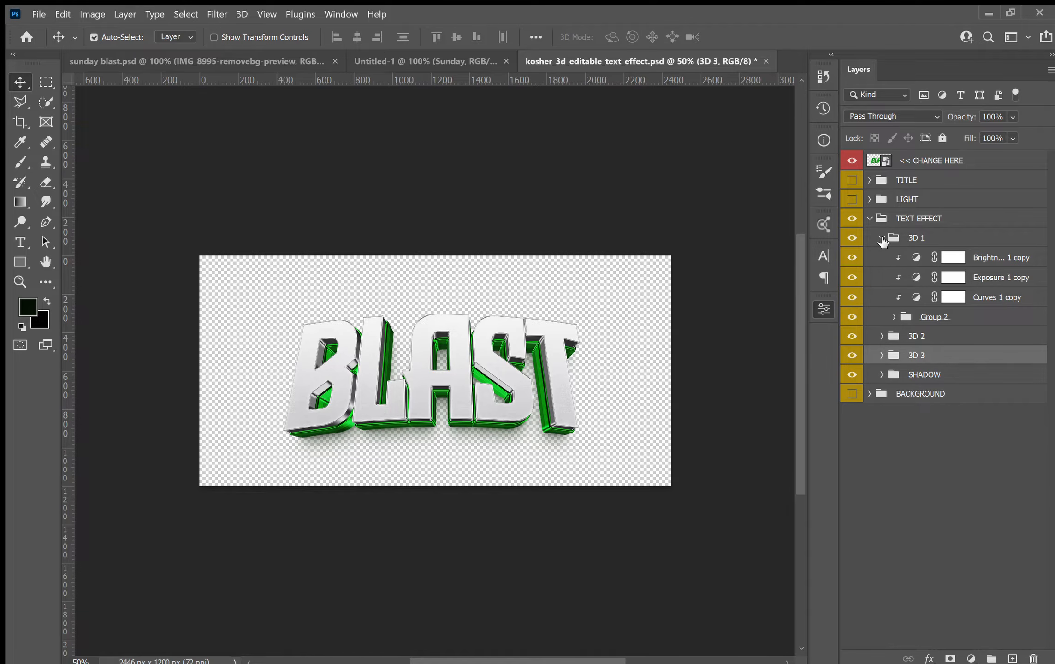
{"action": "left_click", "coordinate": [882, 239]}
{"action": "left_click", "coordinate": [863, 220]}
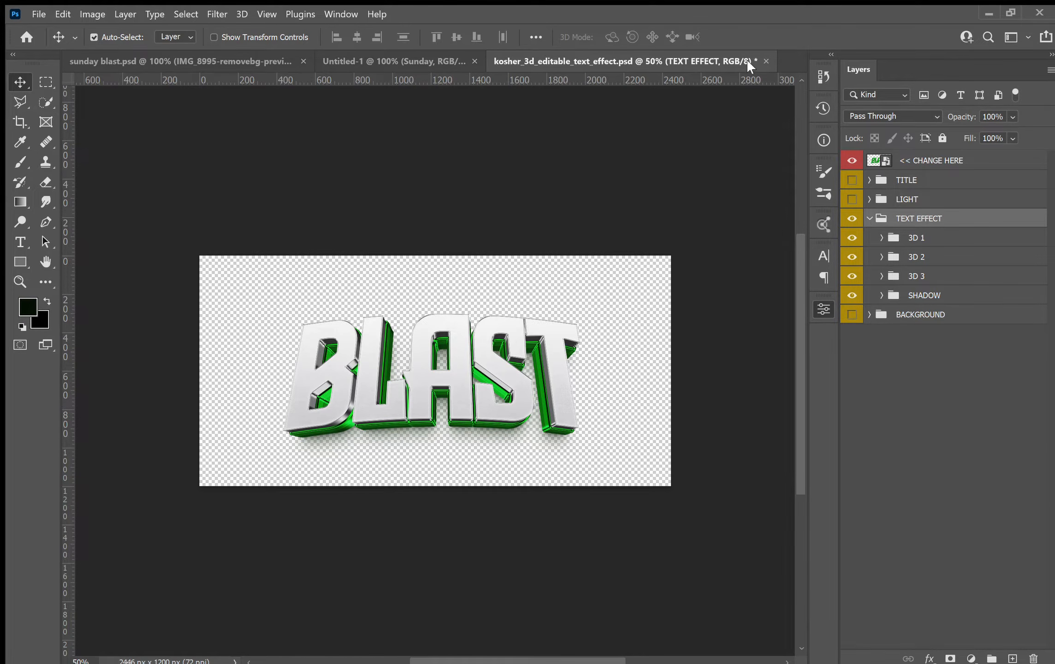
Bring the combined CHANGE HERE BLAST smart object from the template into the flyer document.
{"action": "left_click", "coordinate": [934, 162]}
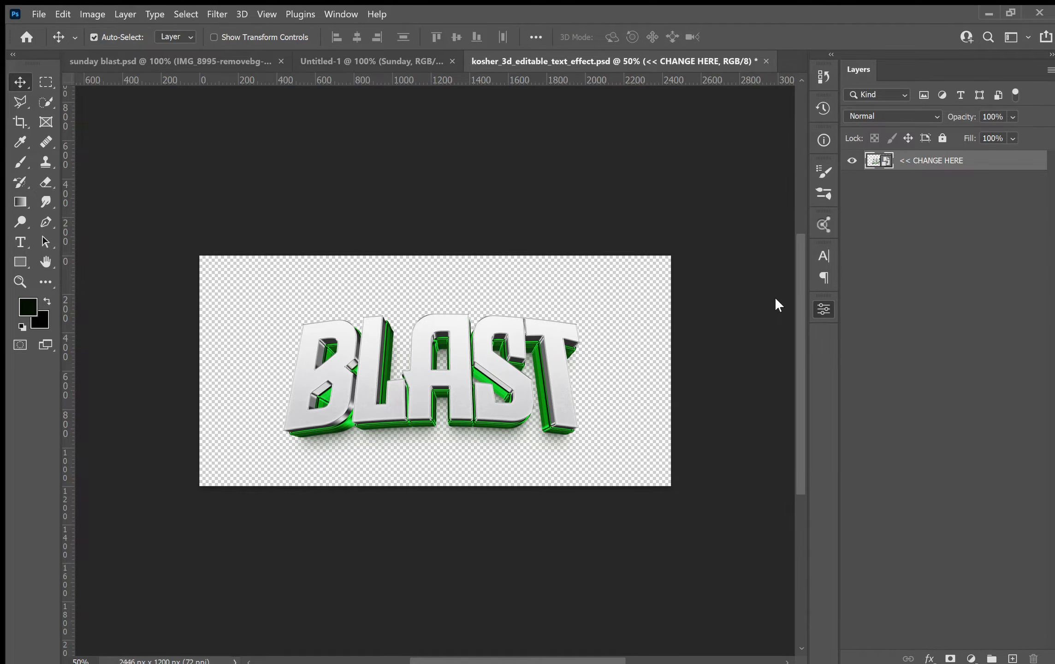
{"action": "left_click_drag", "start_coordinate": [451, 340], "coordinate": [427, 350]}
{"action": "left_click_drag", "start_coordinate": [475, 381], "coordinate": [495, 378]}
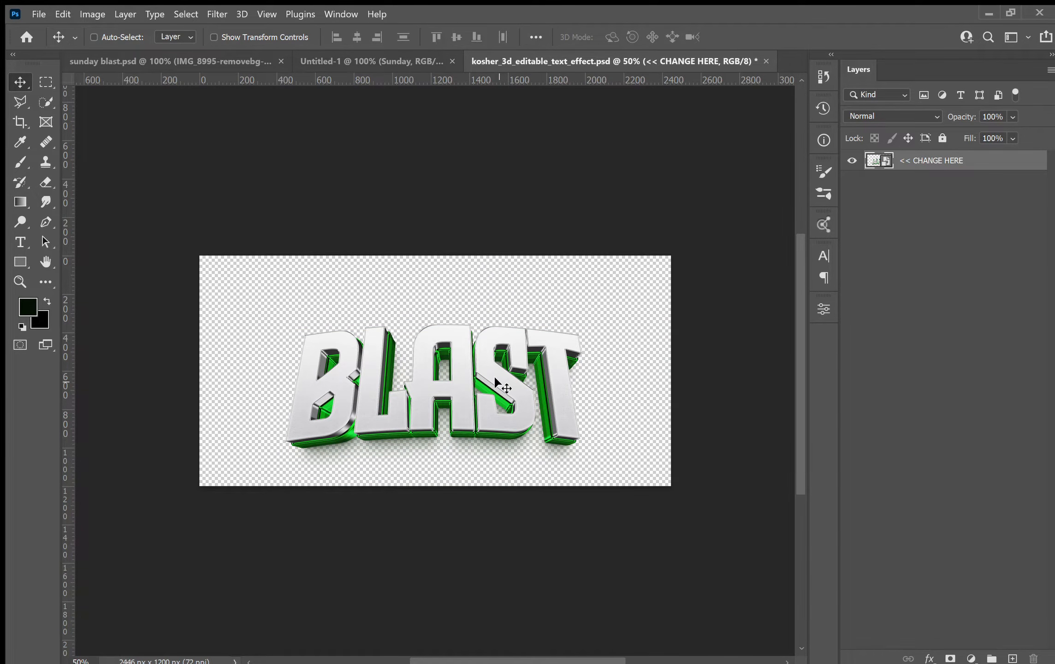
{"action": "left_click", "coordinate": [377, 61]}
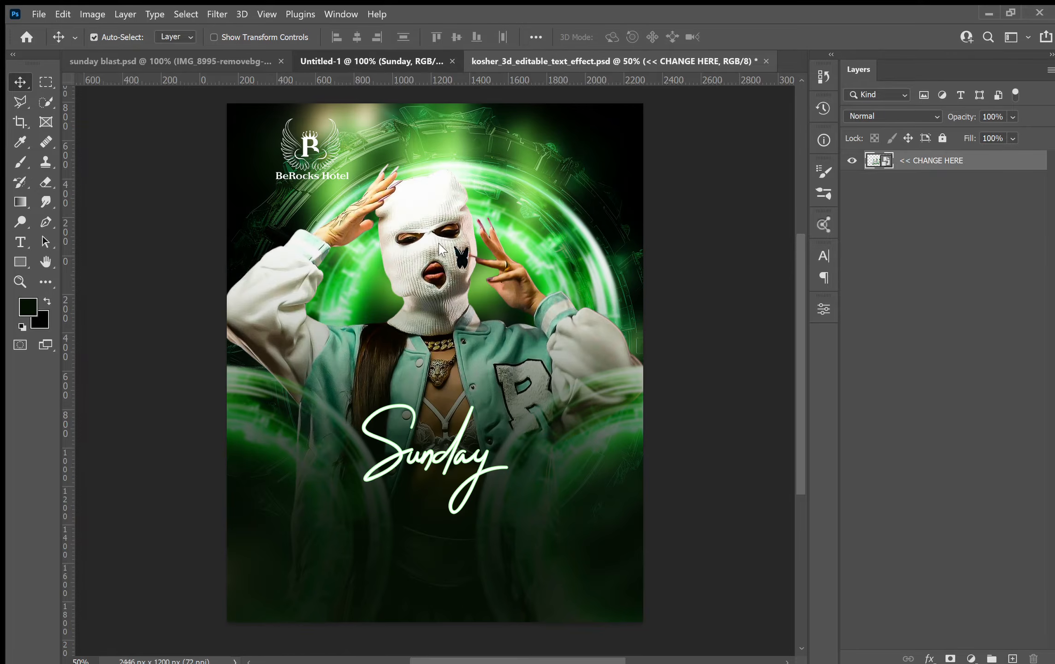
{"action": "left_click_drag", "start_coordinate": [409, 531], "coordinate": [410, 532]}
{"action": "left_click_drag", "start_coordinate": [558, 332], "coordinate": [518, 399]}
Scale the BLAST title to about 9% and center it beneath the Sunday script.
{"action": "key", "text": "ctrl+t"}
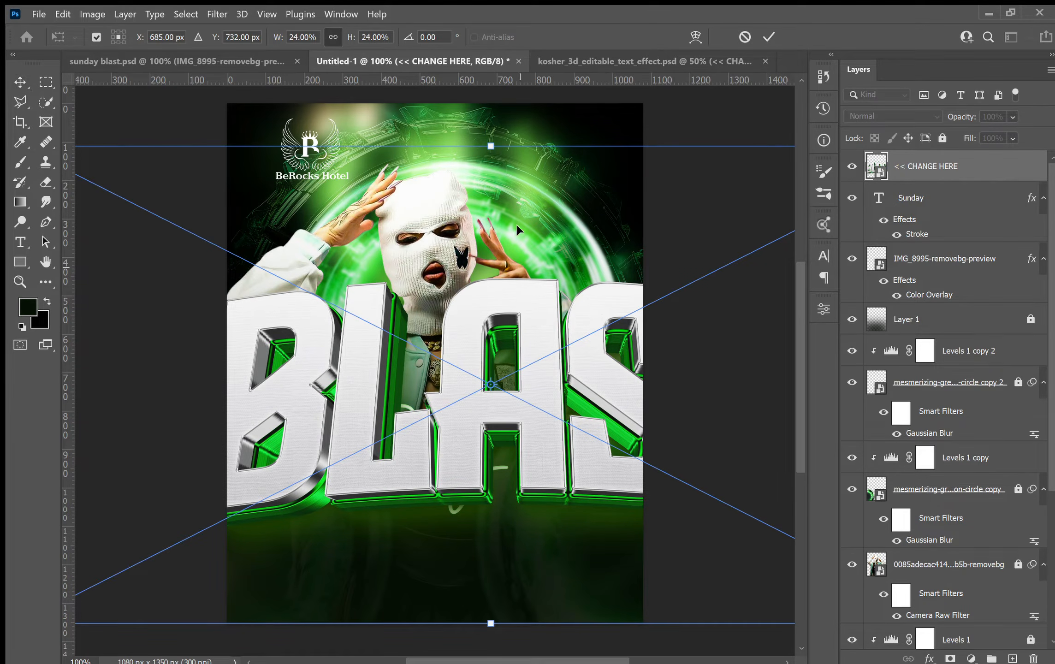
{"action": "left_click_drag", "start_coordinate": [482, 185], "coordinate": [459, 427]}
{"action": "left_click_drag", "start_coordinate": [542, 483], "coordinate": [434, 467]}
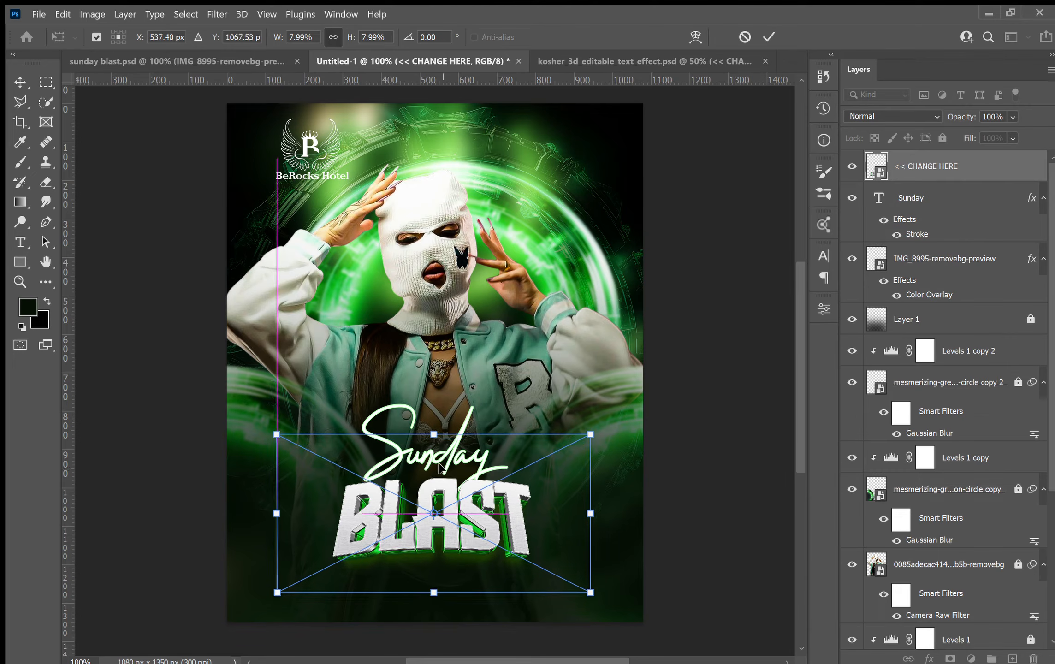
{"action": "left_click_drag", "start_coordinate": [429, 592], "coordinate": [428, 615]}
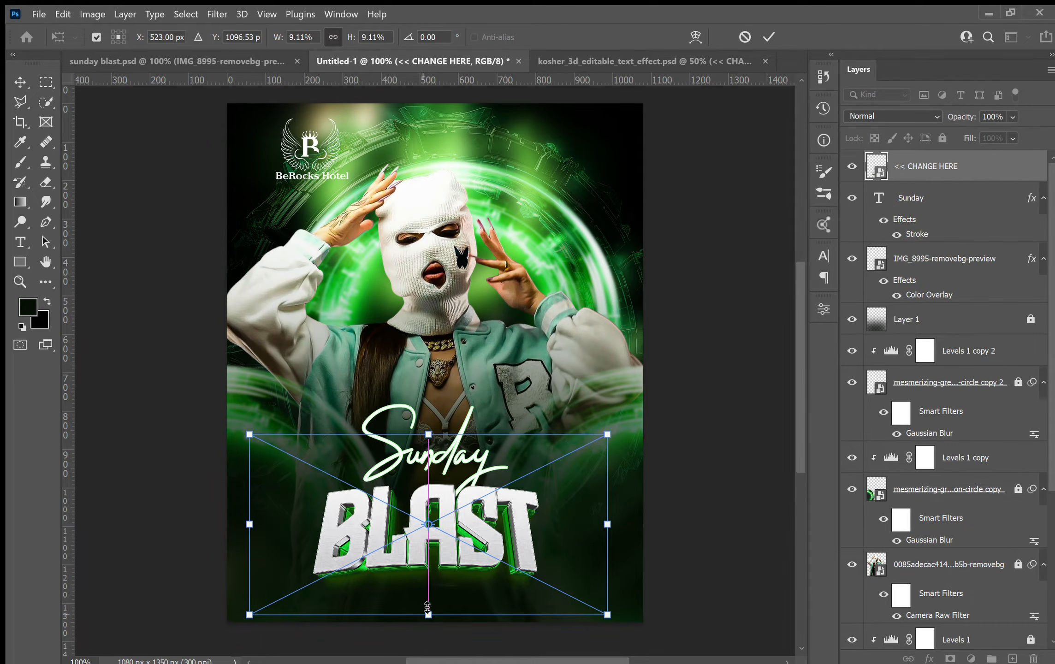
{"action": "left_click_drag", "start_coordinate": [454, 574], "coordinate": [457, 570]}
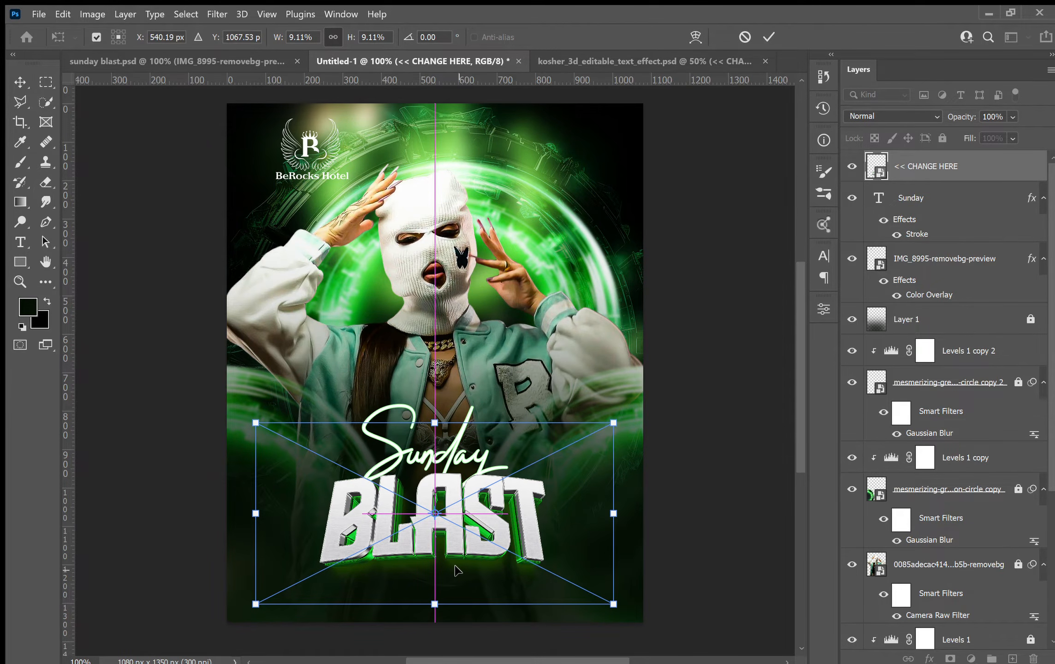
{"action": "key", "text": "Return"}
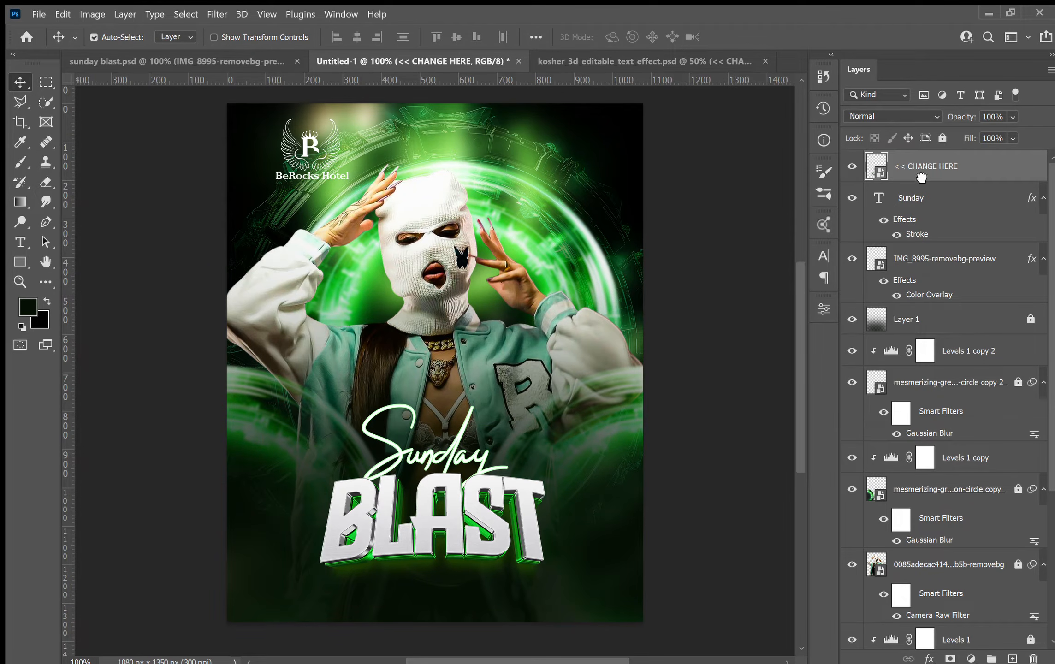
Move the BLAST layer below the Sunday text and model photo layers.
{"action": "left_click_drag", "start_coordinate": [914, 211], "coordinate": [883, 312]}
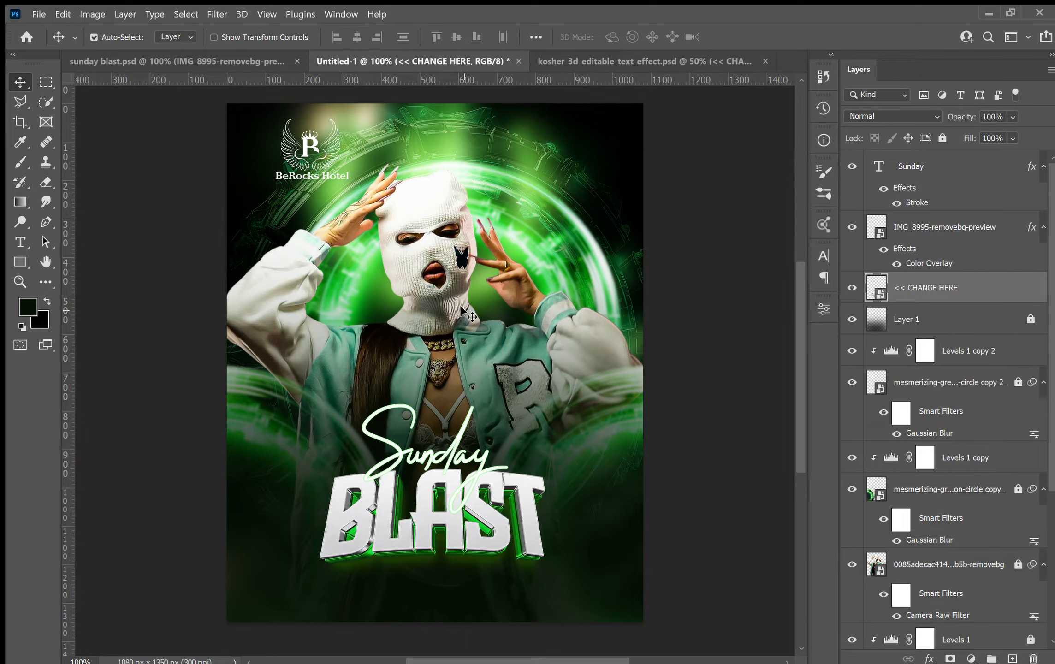
{"action": "left_click_drag", "start_coordinate": [301, 431], "coordinate": [454, 570]}
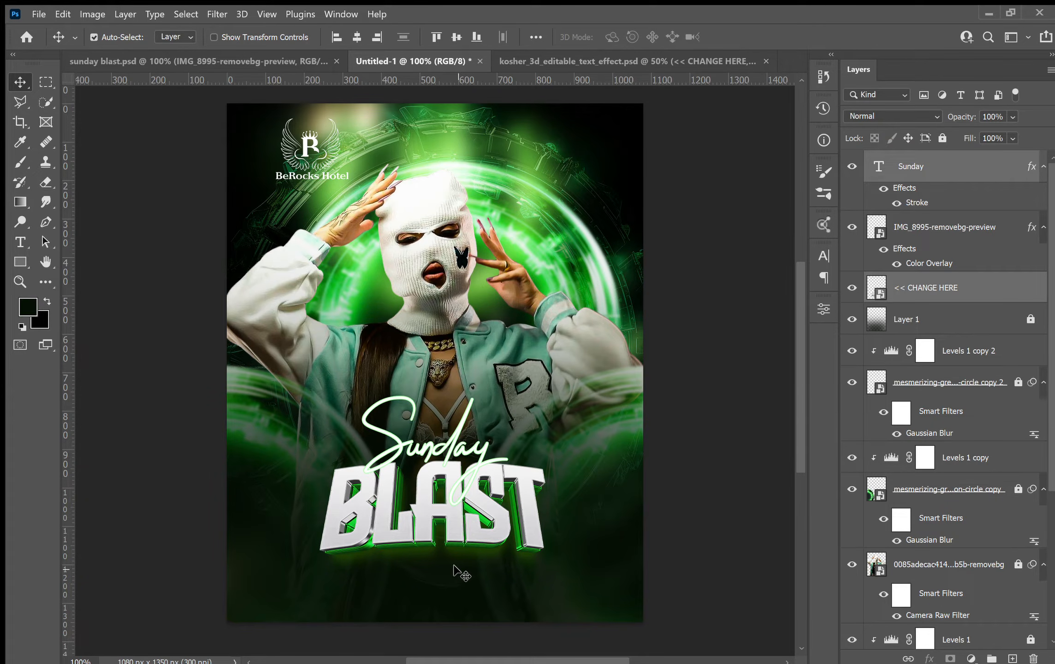
Compare with the reference flyer, then hide the Sunday text, overlay photo, BLAST title and Levels 1 copy layers.
{"action": "left_click", "coordinate": [175, 66]}
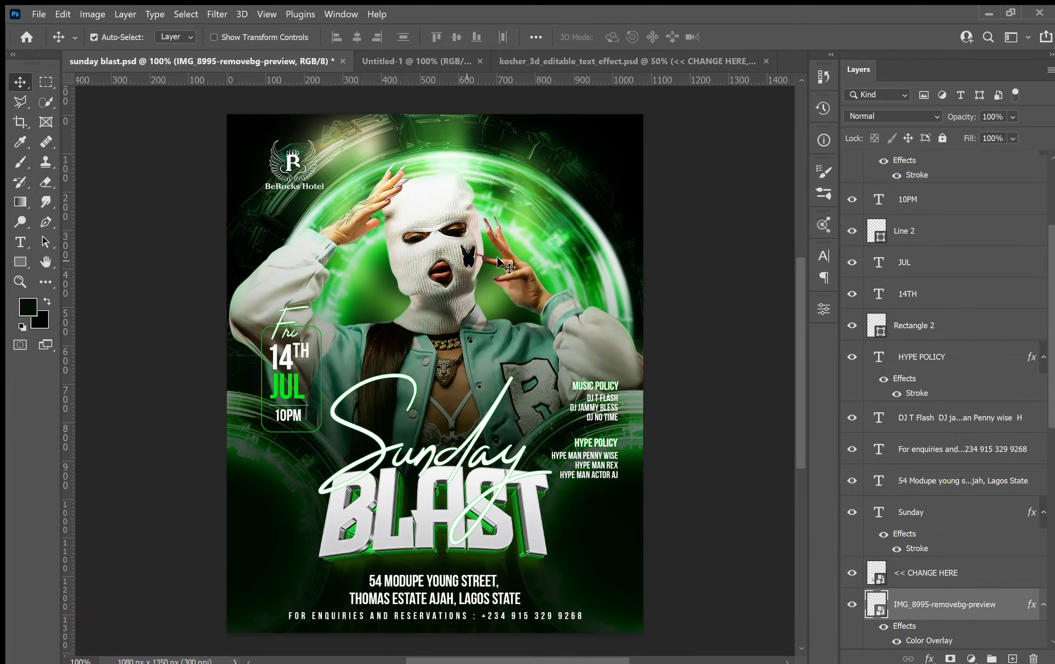
{"action": "left_click", "coordinate": [418, 59]}
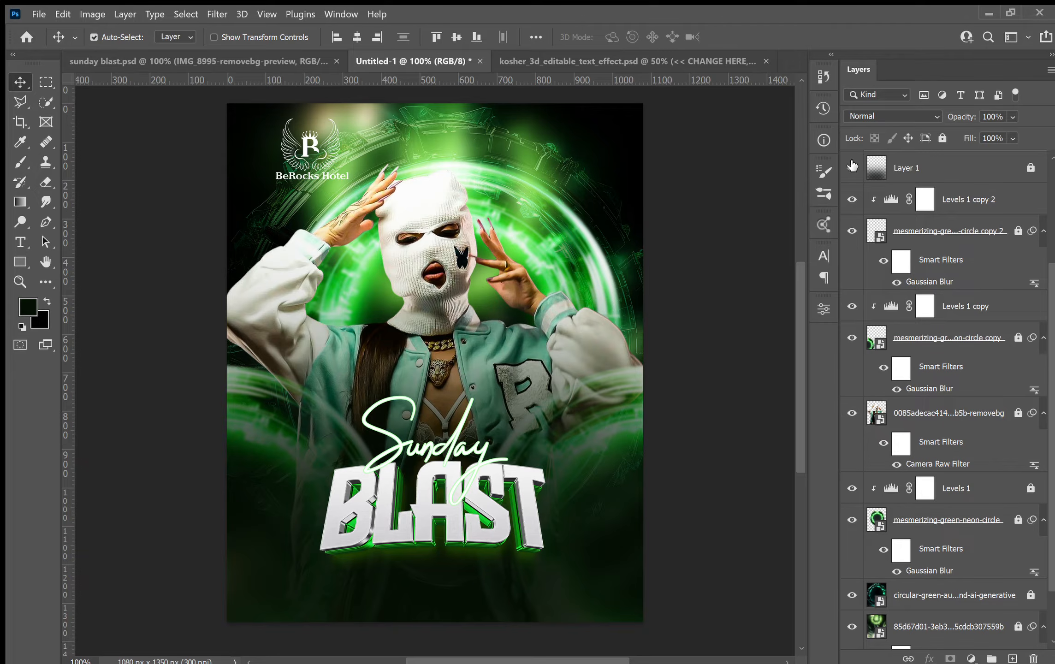
{"action": "scroll", "coordinate": [882, 208], "scroll_direction": "up", "scroll_amount": 3}
{"action": "left_click_drag", "start_coordinate": [852, 186], "coordinate": [843, 448]}
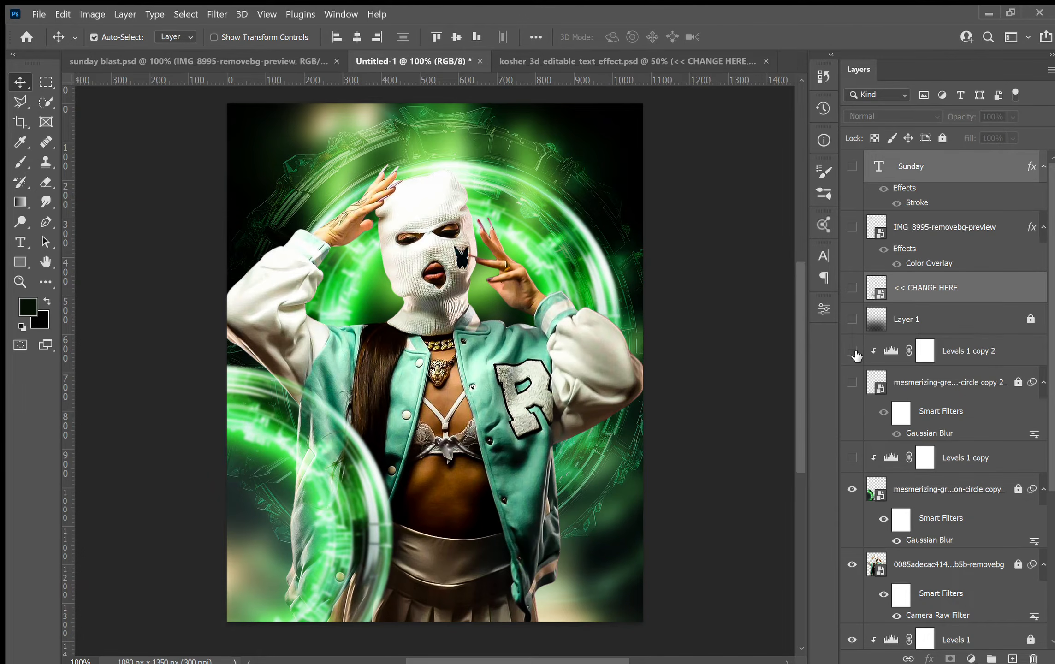
{"action": "left_click_drag", "start_coordinate": [855, 355], "coordinate": [854, 385]}
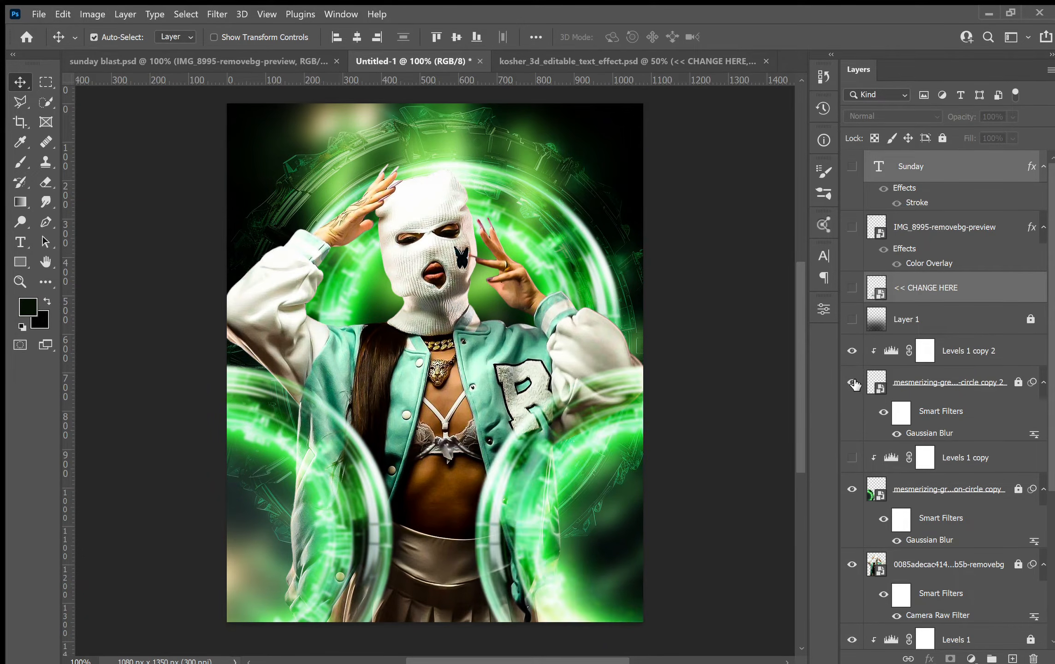
{"action": "left_click", "coordinate": [852, 288]}
{"action": "left_click", "coordinate": [852, 319]}
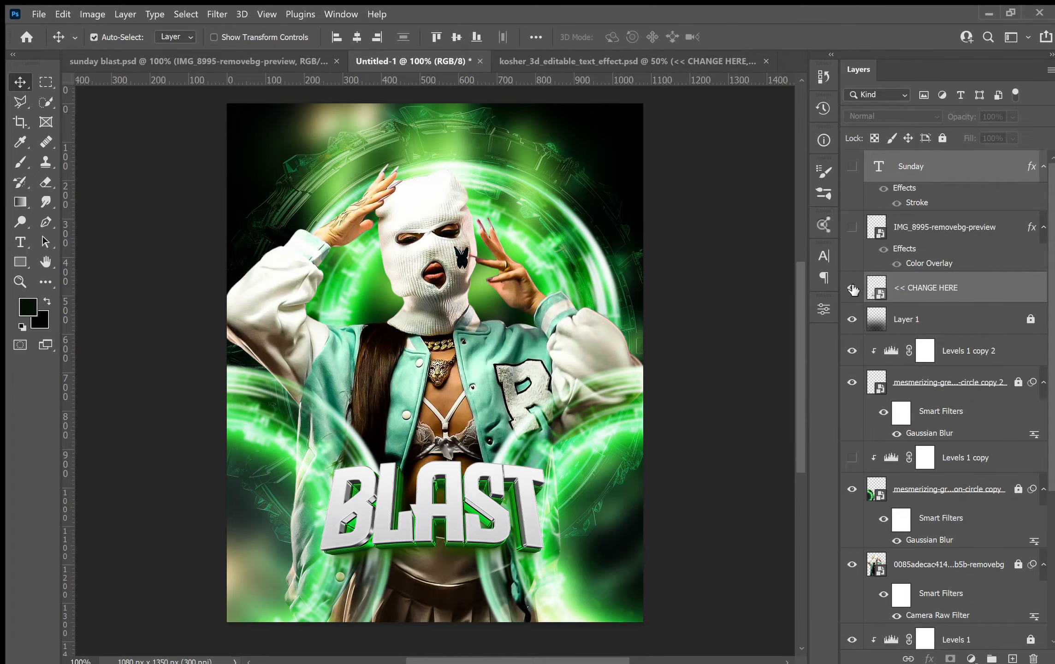
{"action": "left_click", "coordinate": [852, 287]}
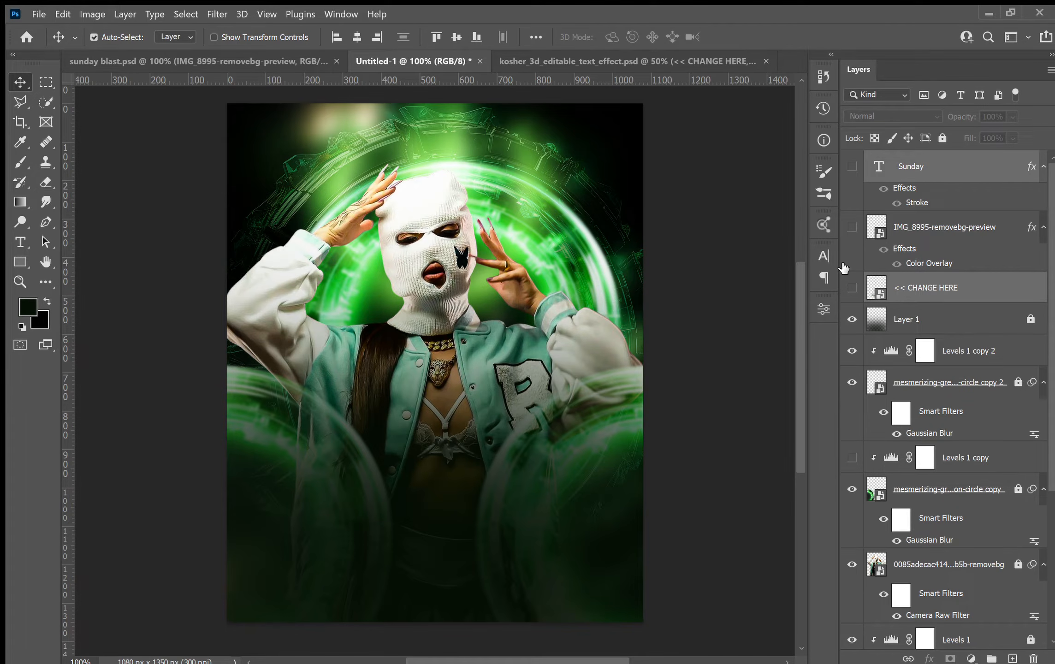
{"action": "left_click", "coordinate": [618, 316]}
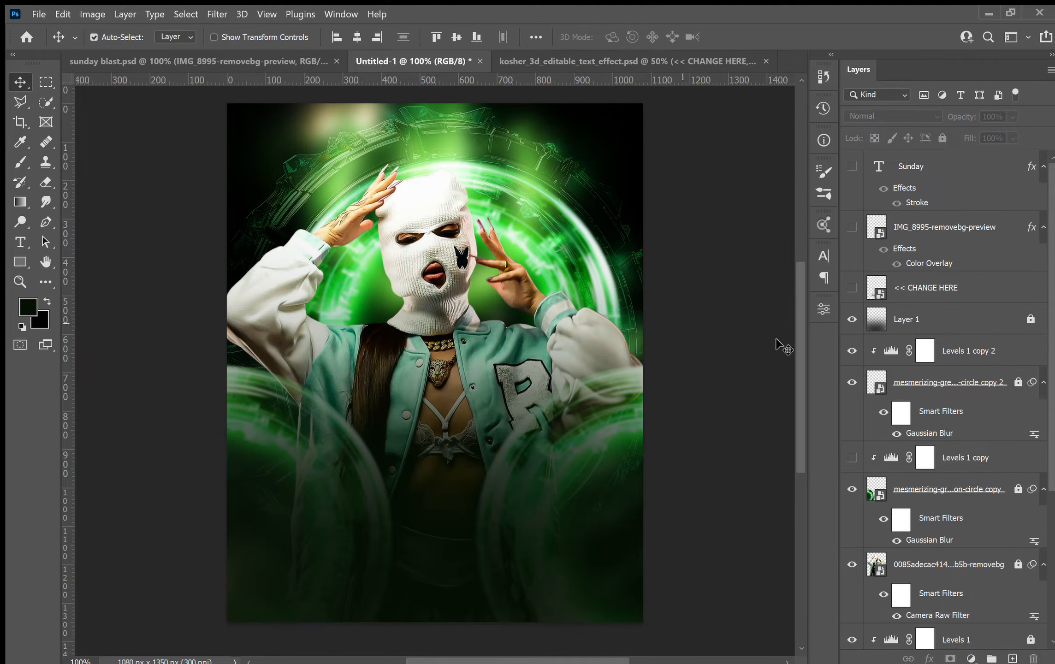
Unlock the model photo layer, then scale it to about 26.9% and shift it slightly upward.
{"action": "left_click", "coordinate": [854, 565]}
{"action": "left_click", "coordinate": [1018, 564]}
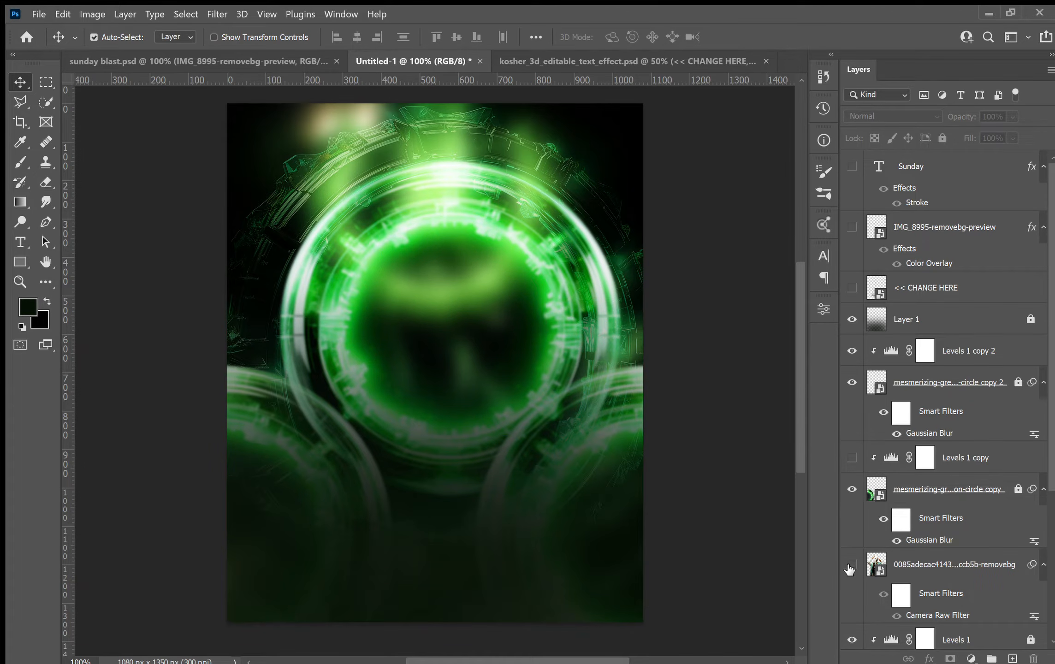
{"action": "left_click", "coordinate": [851, 567]}
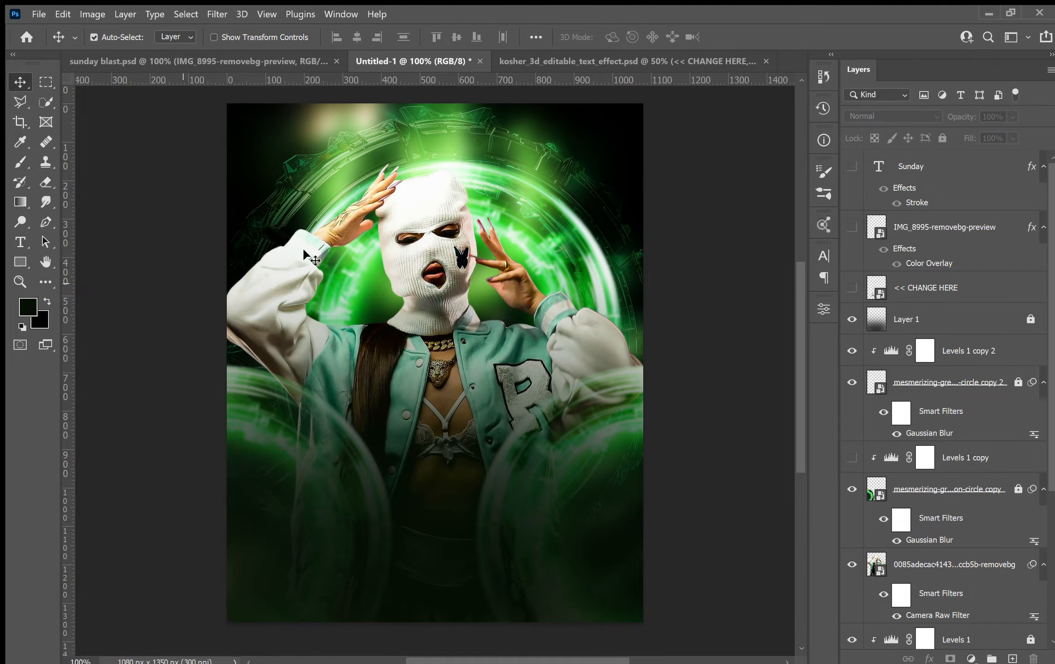
{"action": "left_click", "coordinate": [407, 236]}
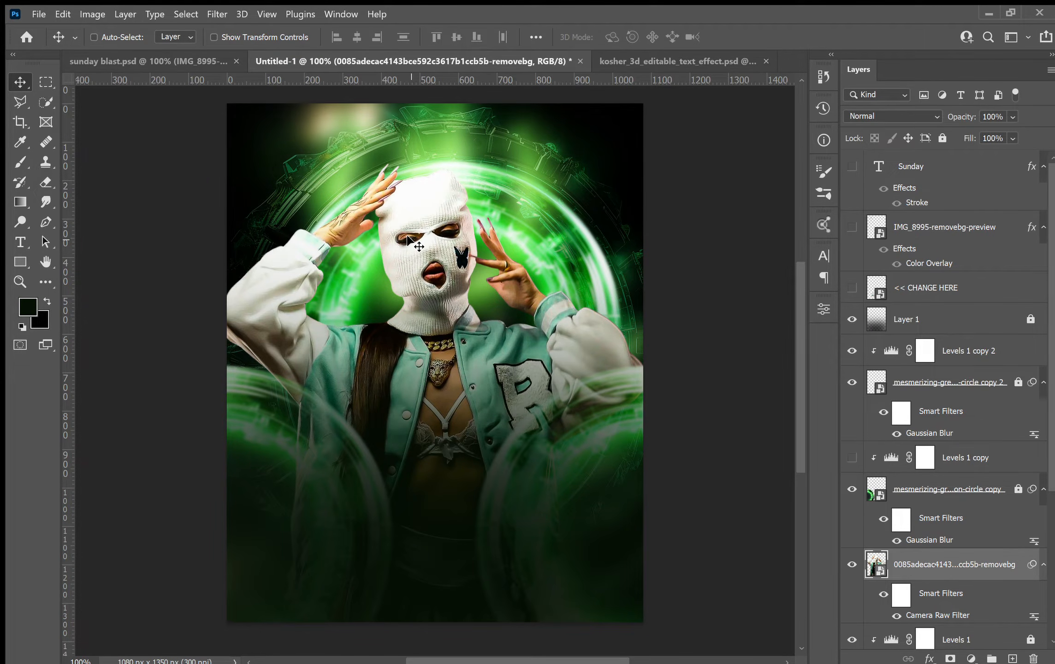
{"action": "key", "text": "ctrl+t"}
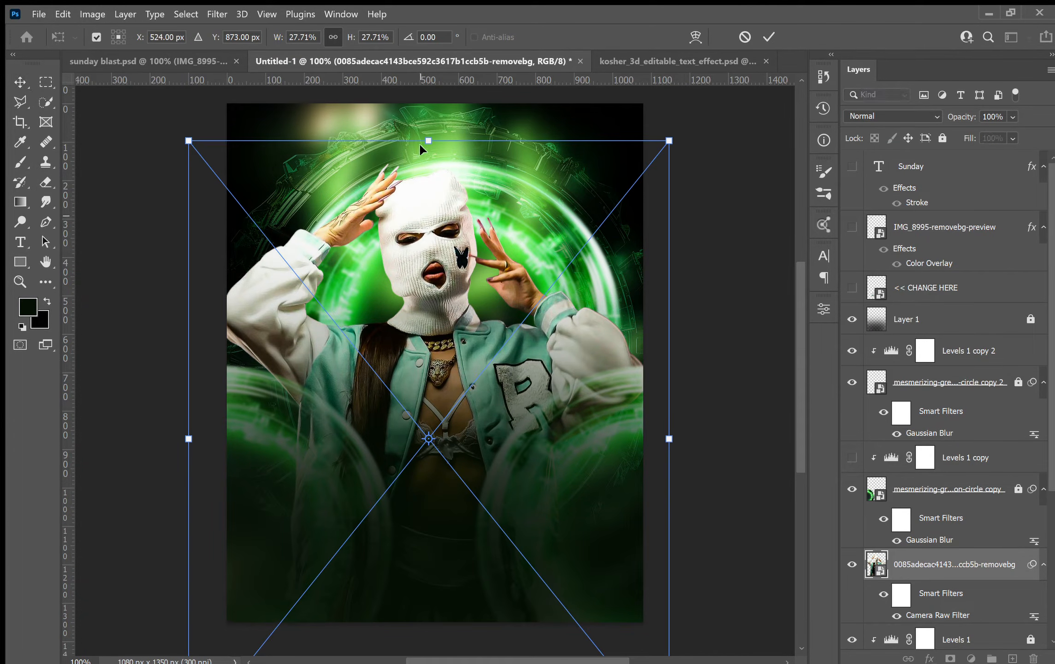
{"action": "left_click_drag", "start_coordinate": [428, 141], "coordinate": [450, 188]}
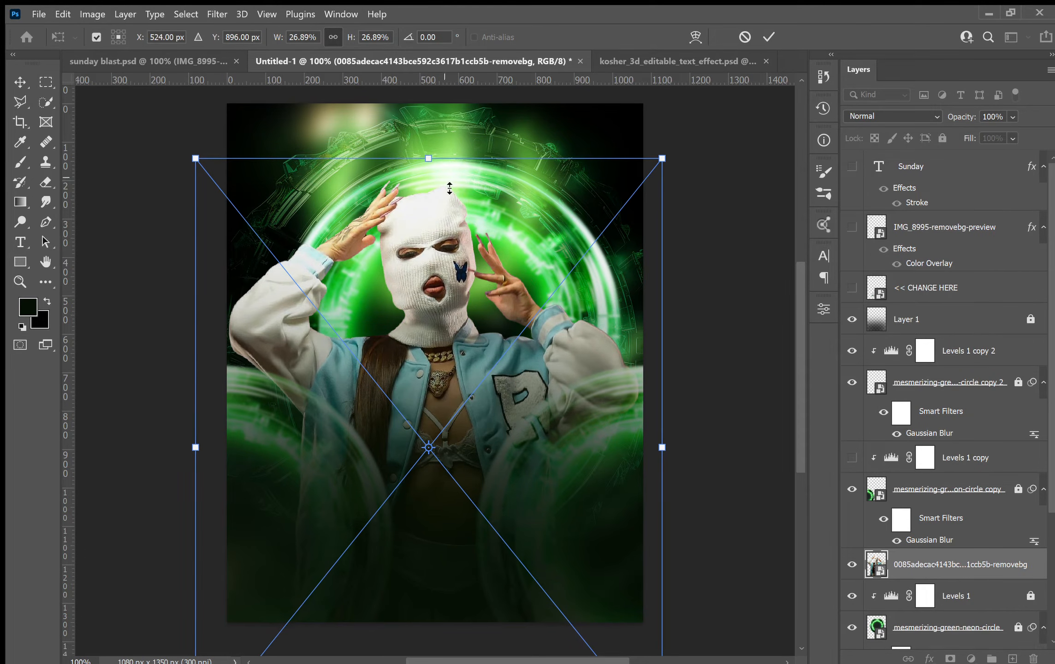
{"action": "left_click_drag", "start_coordinate": [464, 239], "coordinate": [458, 229]}
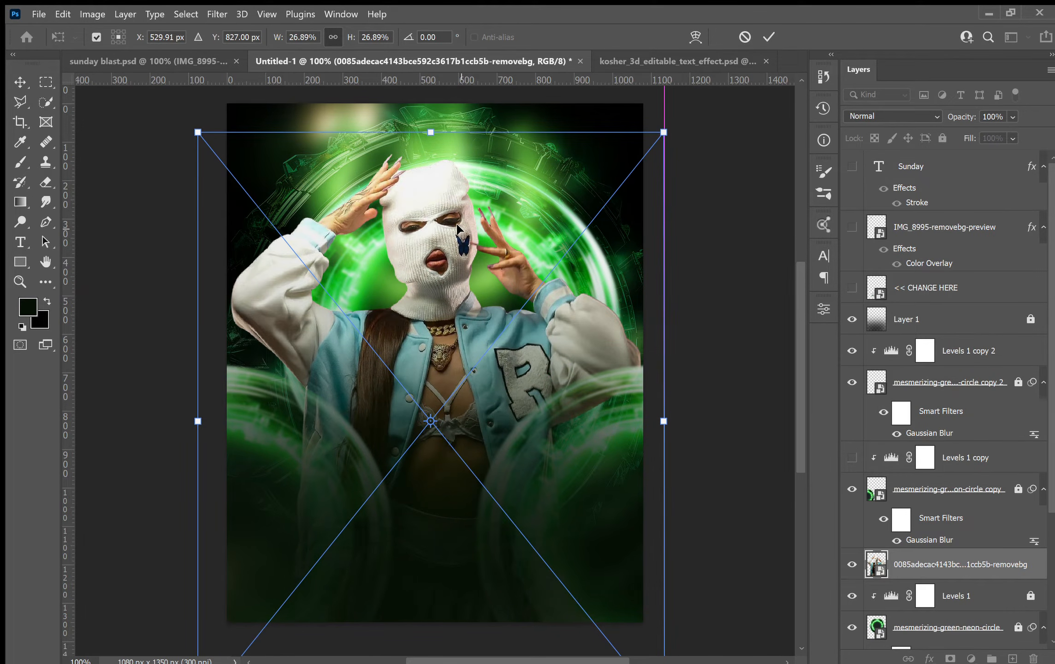
{"action": "key", "text": "Return"}
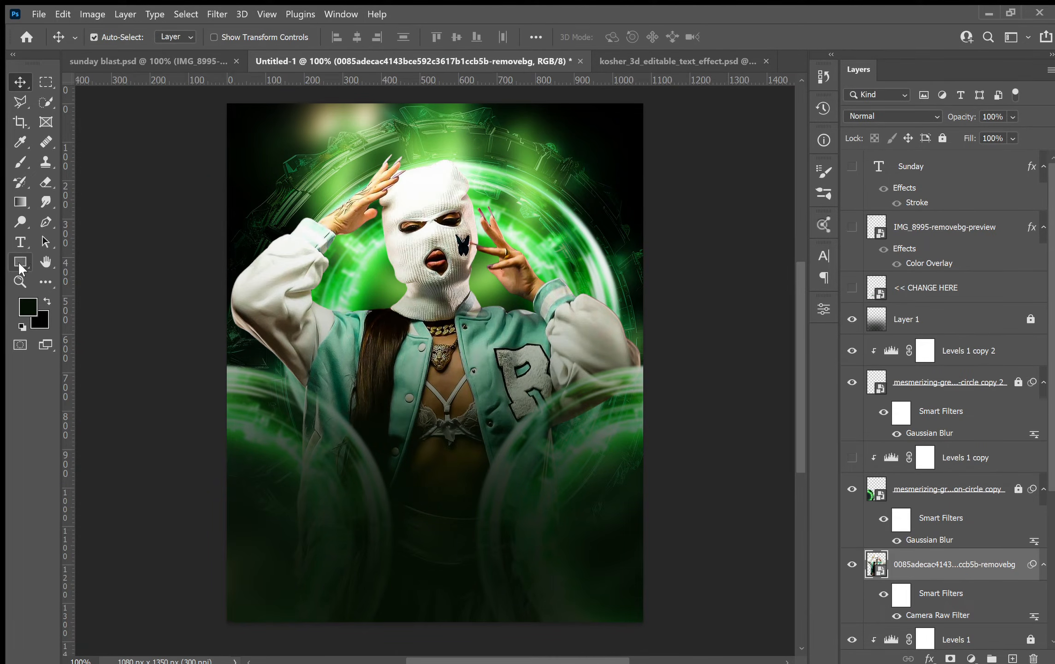
Sample a light green colour and draw a rectangle covering the whole canvas above the model layer.
{"action": "key", "text": "i"}
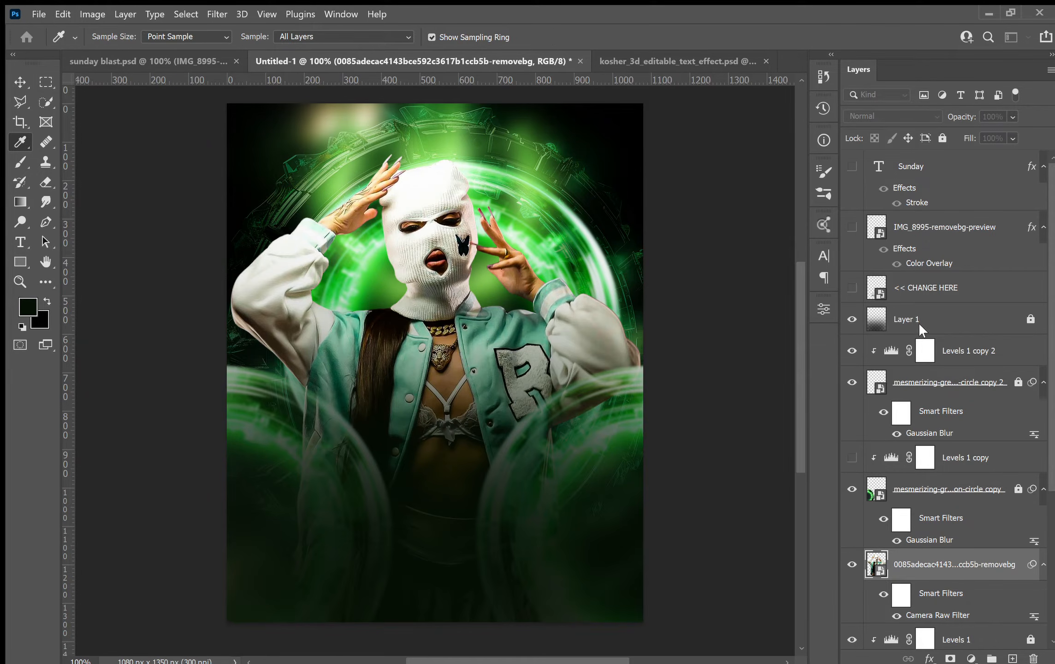
{"action": "key", "text": "v"}
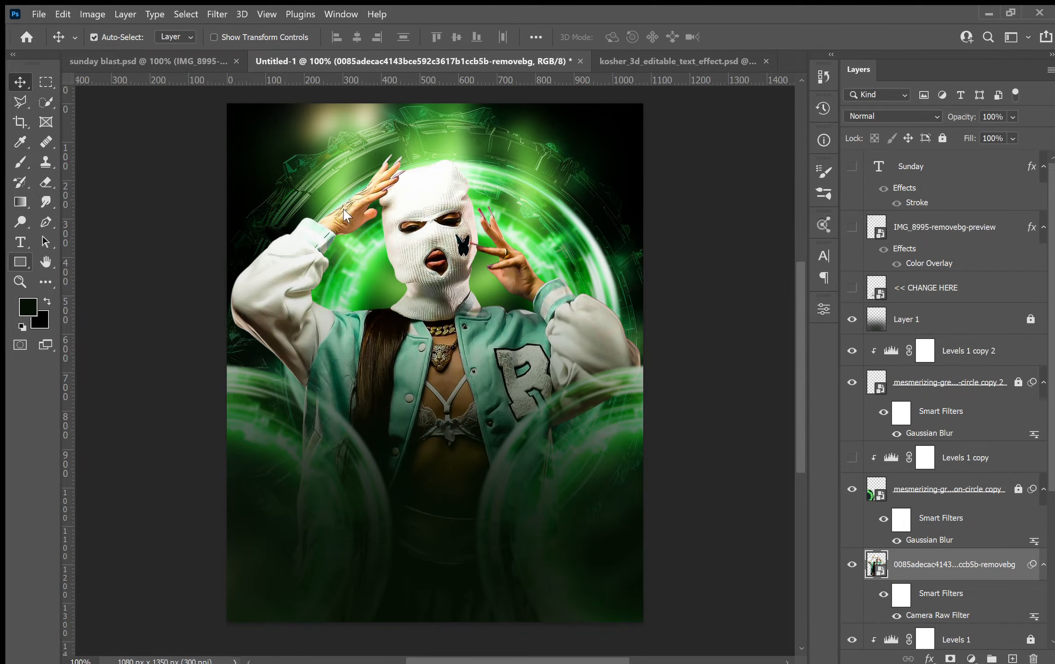
{"action": "key", "text": "u"}
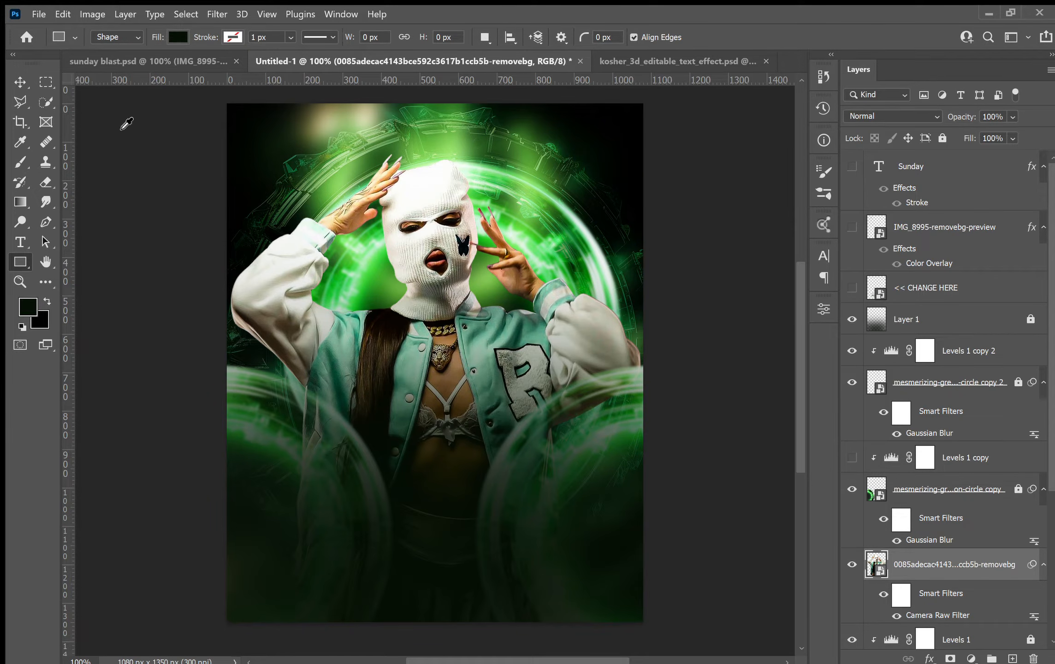
{"action": "left_click", "coordinate": [79, 129]}
{"action": "key", "text": "i"}
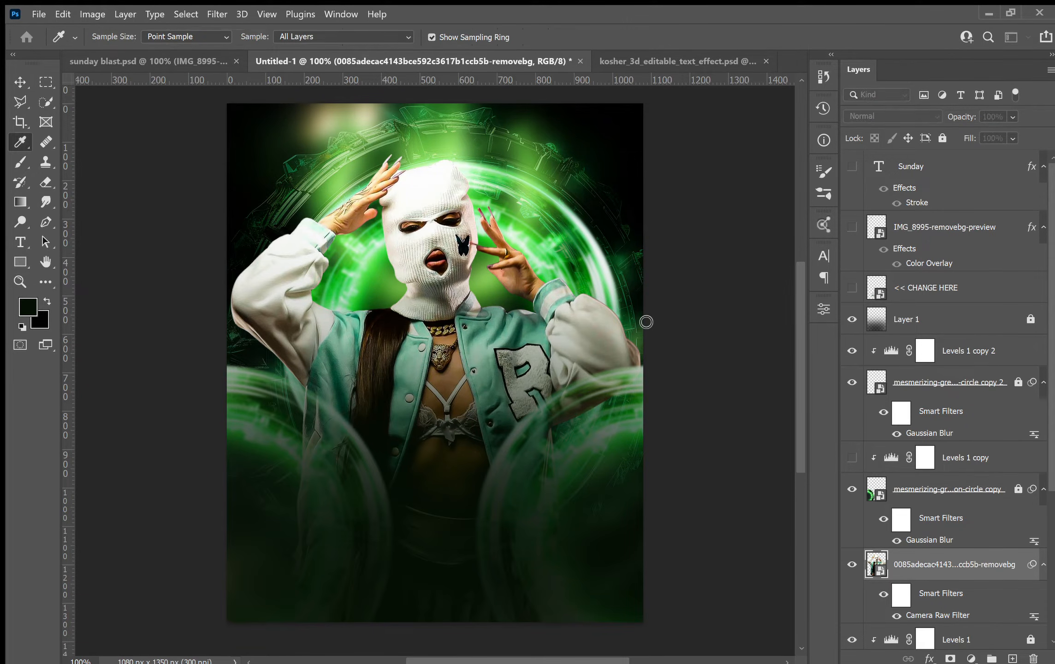
{"action": "key", "text": "u"}
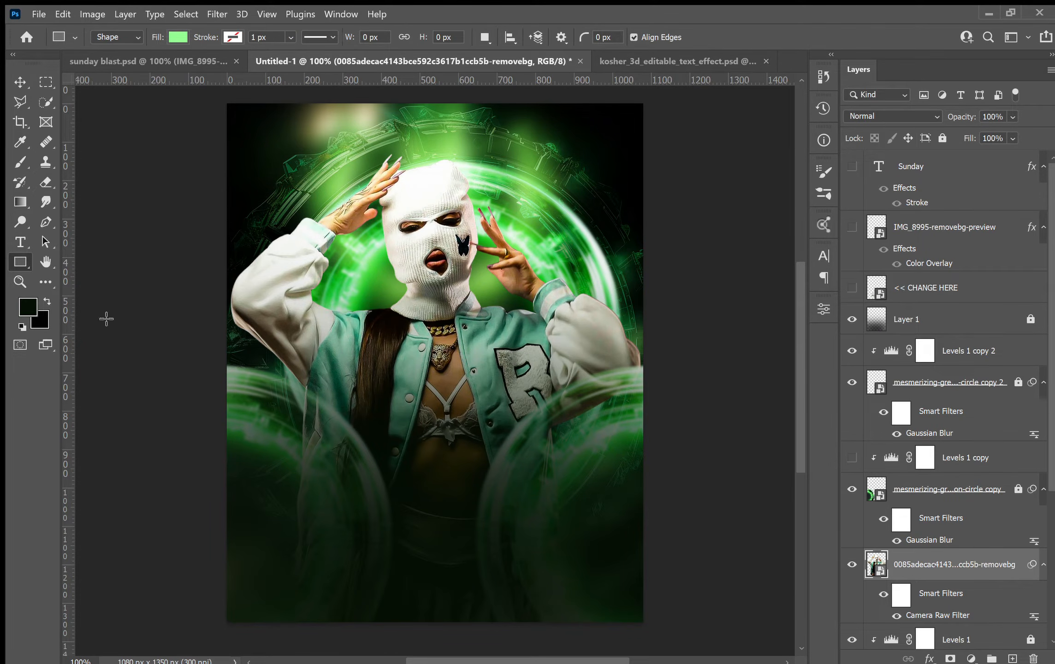
{"action": "left_click_drag", "start_coordinate": [233, 122], "coordinate": [671, 649]}
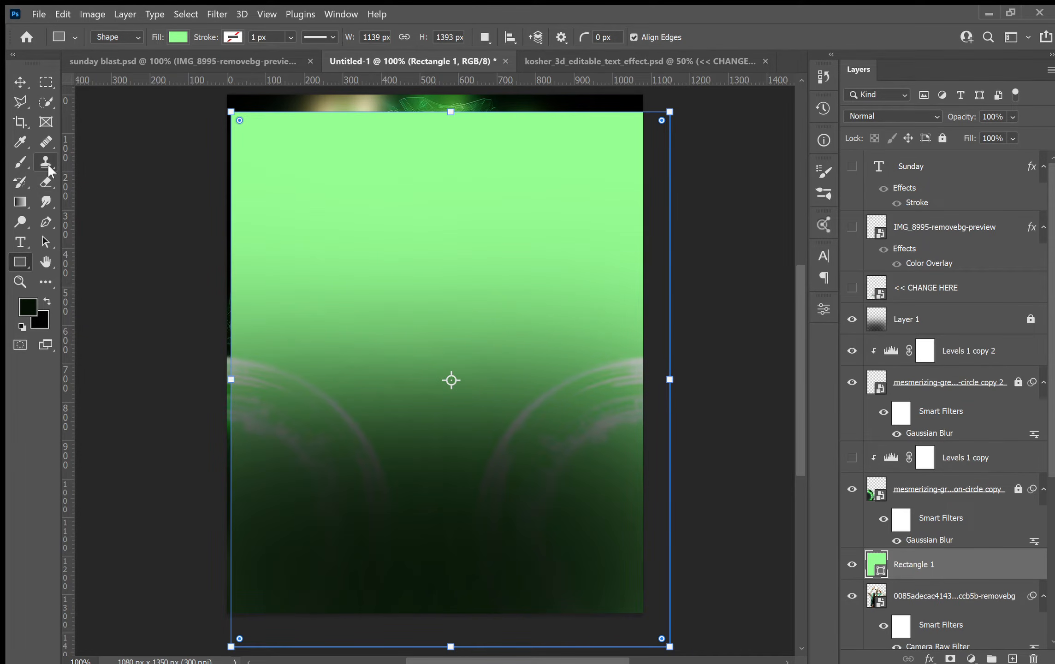
Clip the green rectangle to the model photo layer below it.
{"action": "key", "text": "v"}
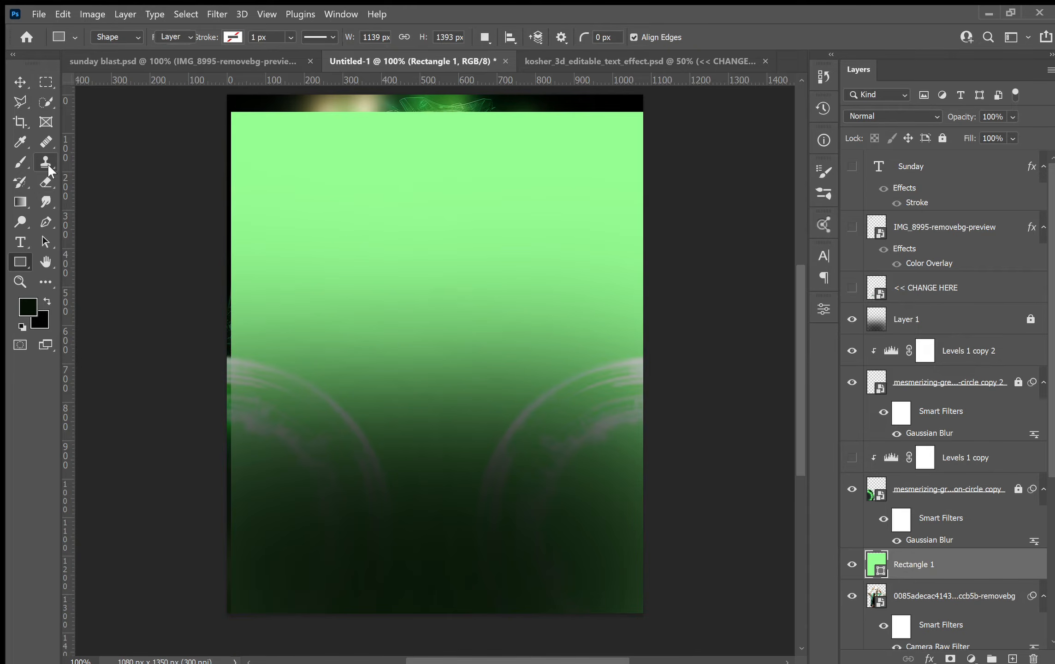
{"action": "left_click_drag", "start_coordinate": [392, 221], "coordinate": [387, 218]}
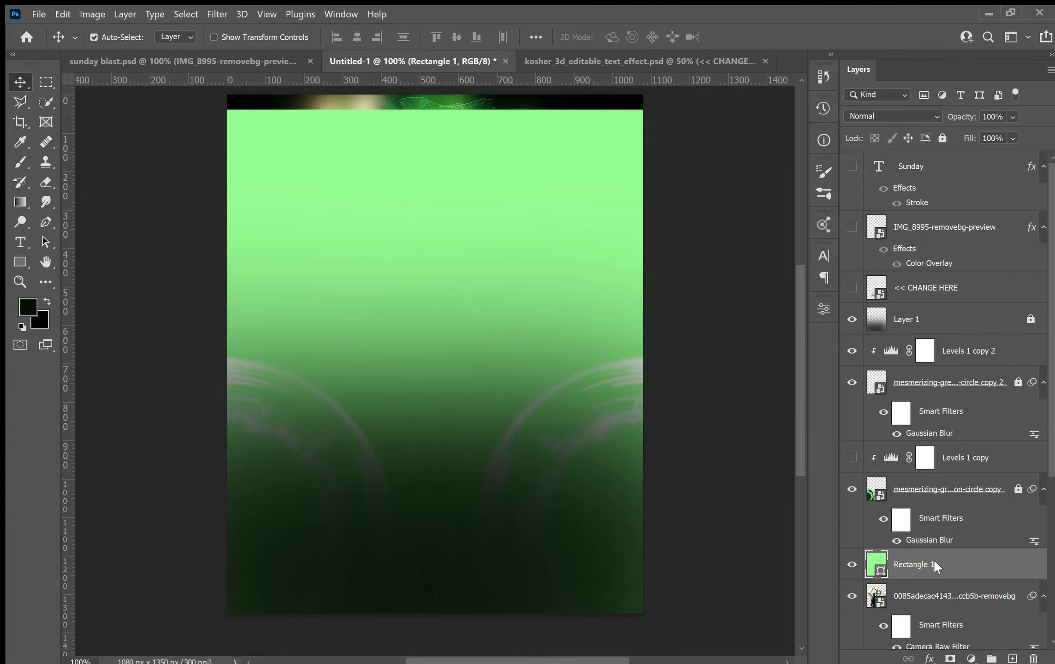
{"action": "key", "text": "ctrl+alt+g"}
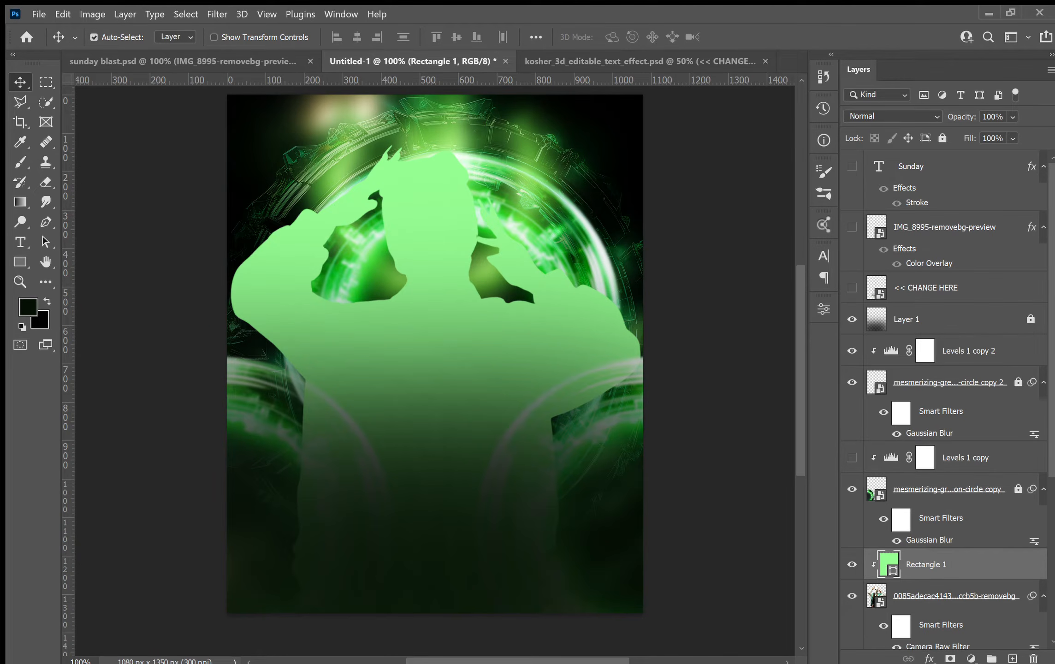
Add a layer mask to the rectangle, invert it to black, and set a white Brush to 30 px.
{"action": "left_click", "coordinate": [950, 659]}
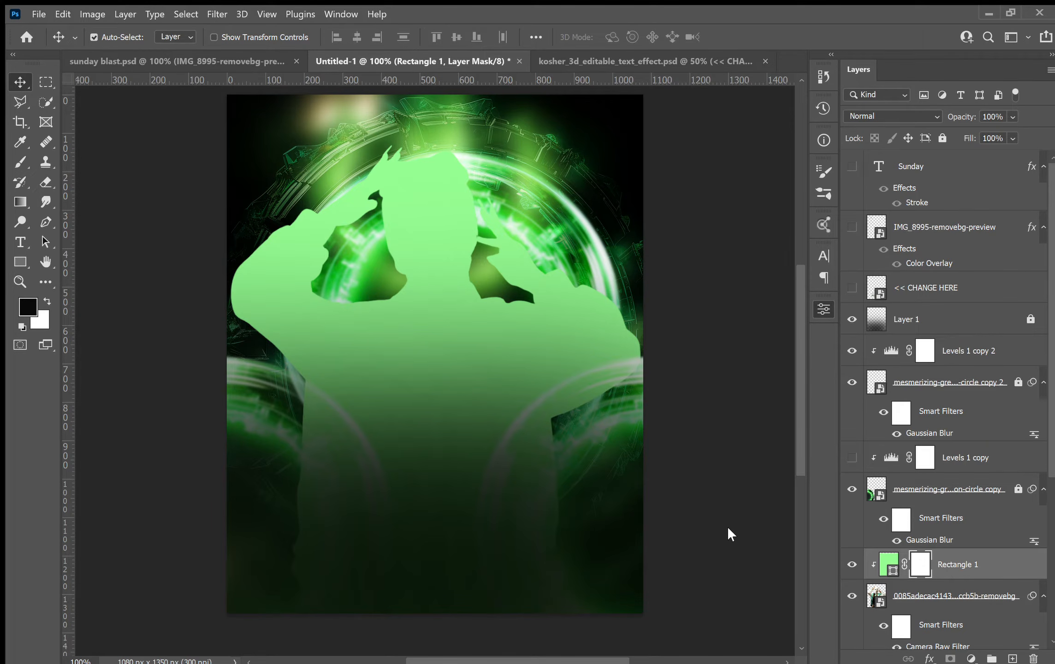
{"action": "key", "text": "ctrl+i"}
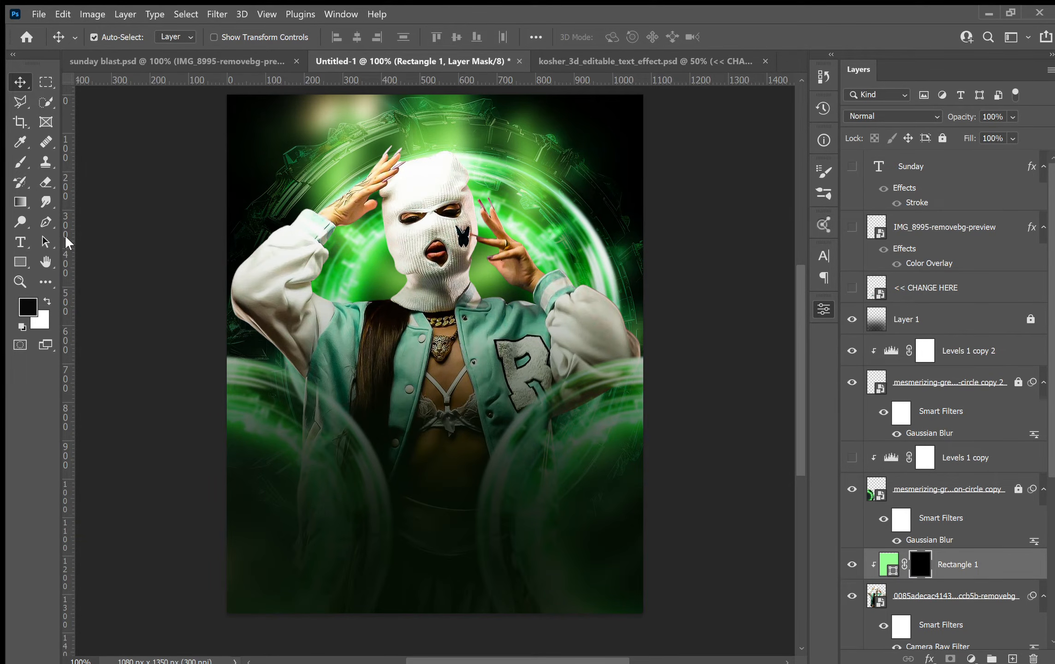
{"action": "left_click", "coordinate": [18, 158]}
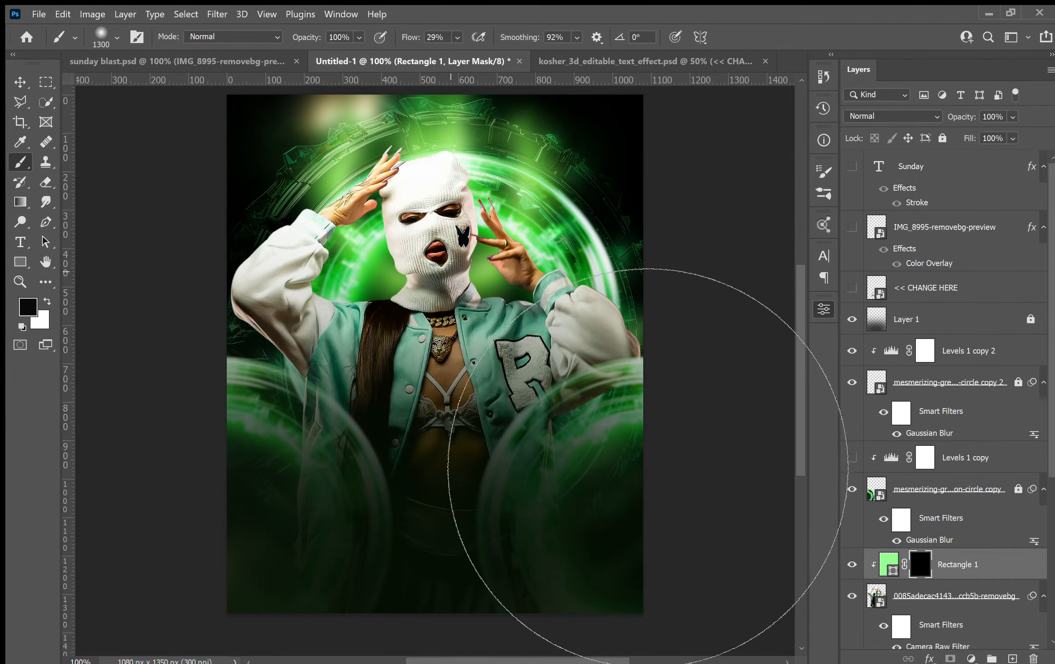
{"action": "key", "text": "bracketleft"}
{"action": "key", "text": "bracketleft"}
{"action": "key", "text": "bracketleft"}
{"action": "key", "text": "bracketleft"}
{"action": "key", "text": "bracketleft"}
{"action": "key", "text": "bracketleft"}
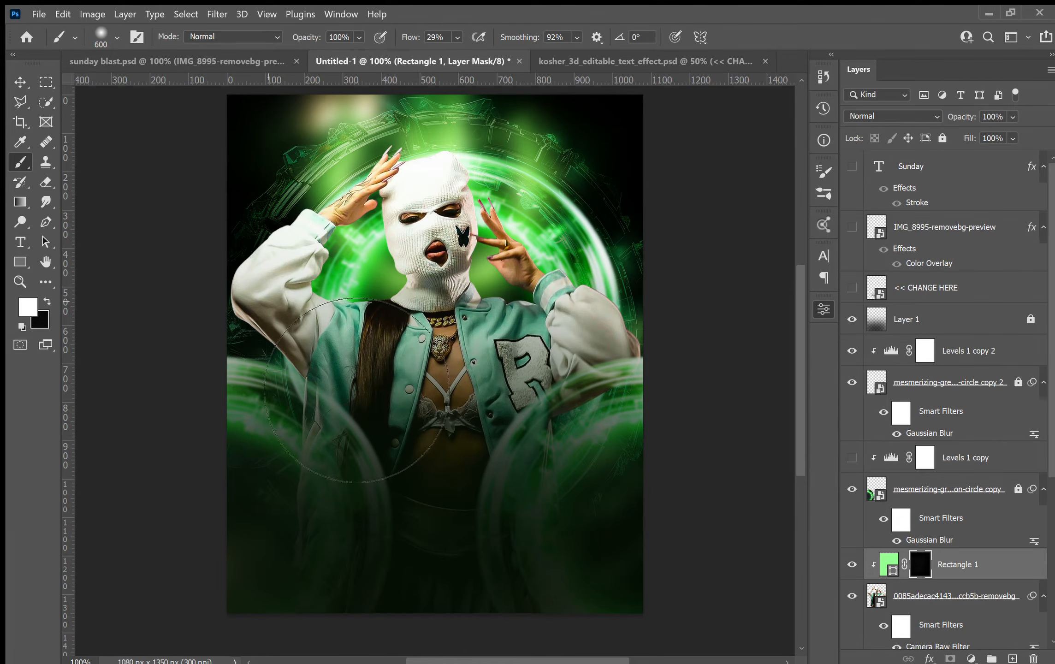
{"action": "key", "text": "bracketleft"}
{"action": "key", "text": "bracketleft"}
{"action": "key", "text": "bracketleft"}
{"action": "key", "text": "bracketleft"}
{"action": "key", "text": "bracketleft"}
{"action": "key", "text": "bracketleft"}
{"action": "key", "text": "bracketleft"}
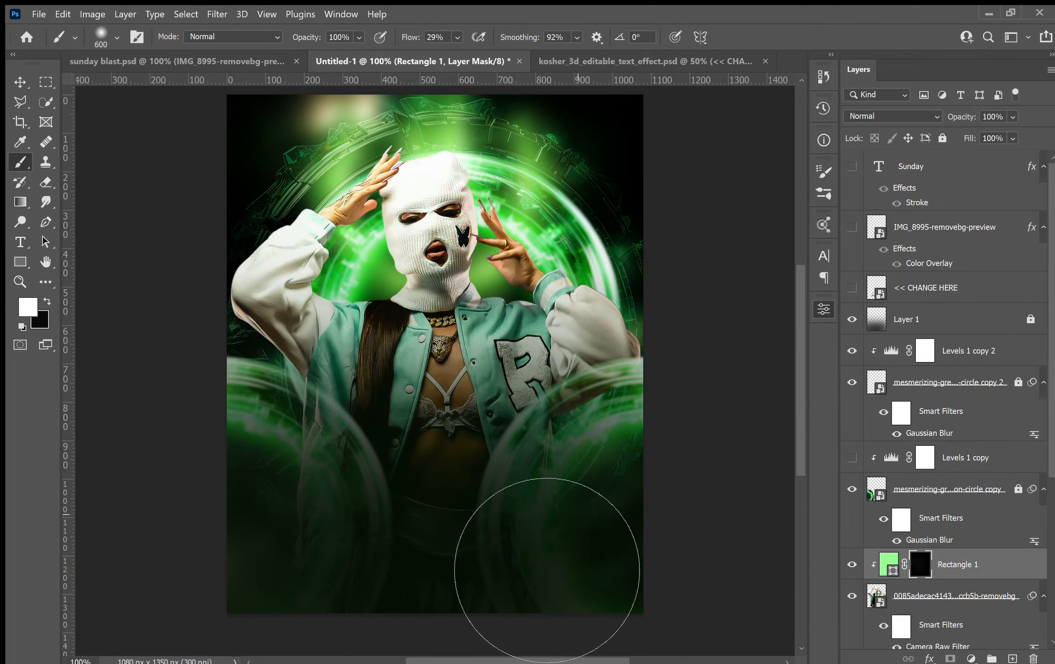
{"action": "key", "text": "bracketleft"}
{"action": "key", "text": "bracketleft"}
{"action": "key", "text": "bracketleft"}
{"action": "key", "text": "bracketleft"}
{"action": "key", "text": "bracketleft"}
{"action": "key", "text": "bracketleft"}
{"action": "key", "text": "bracketleft"}
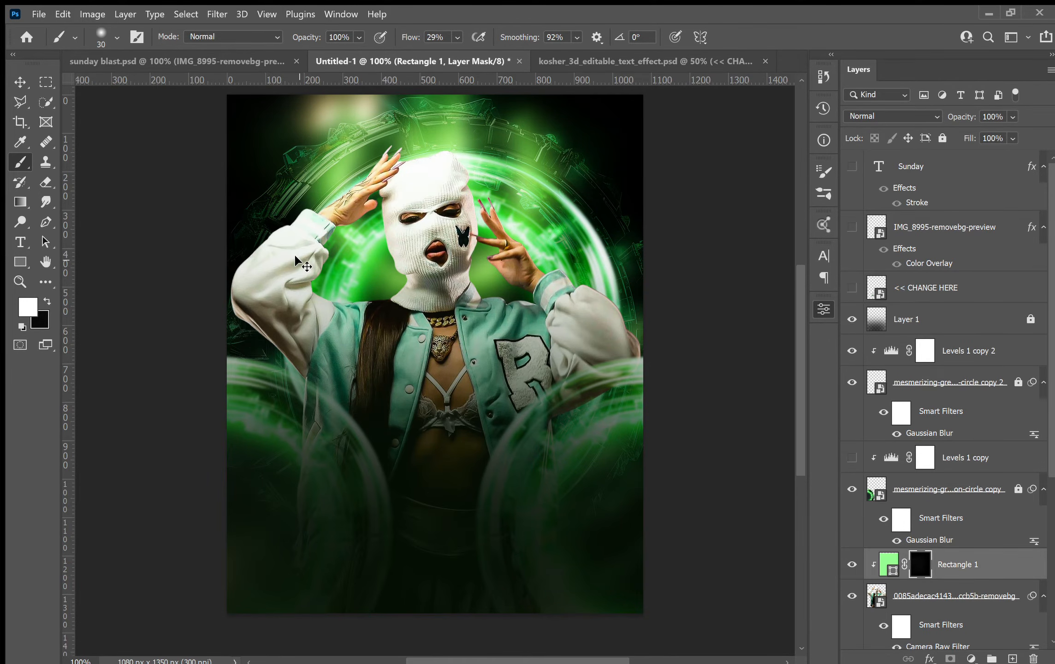
Paint on the rectangle's mask along the model's arms, sleeves and balaclava edges to add green rim light.
{"action": "key", "text": "ctrl+plus"}
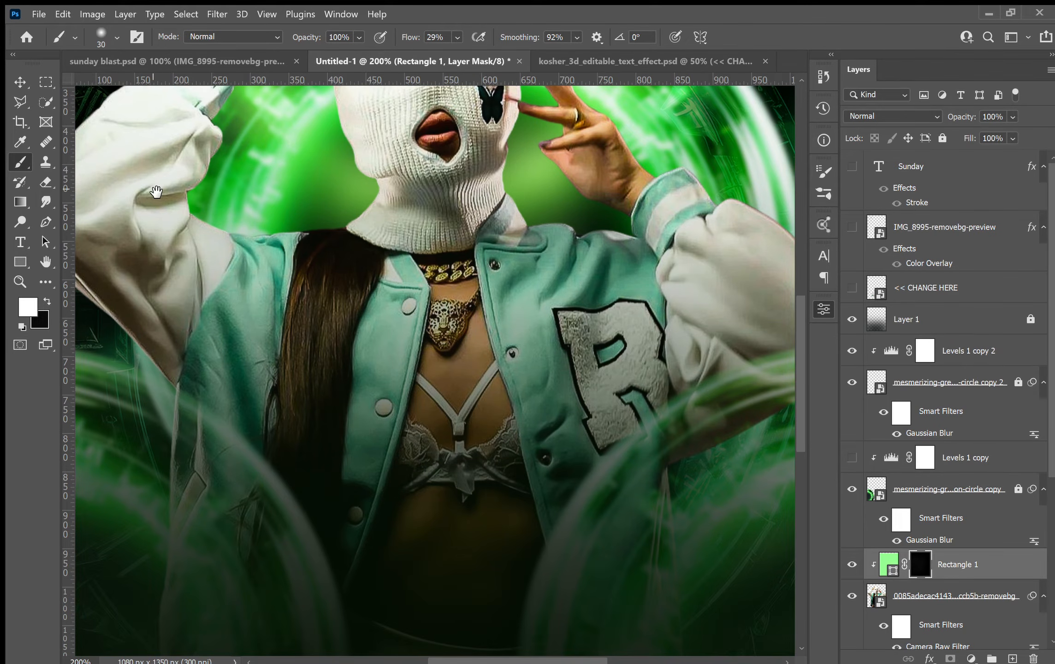
{"action": "left_click_drag", "start_coordinate": [156, 191], "coordinate": [305, 289]}
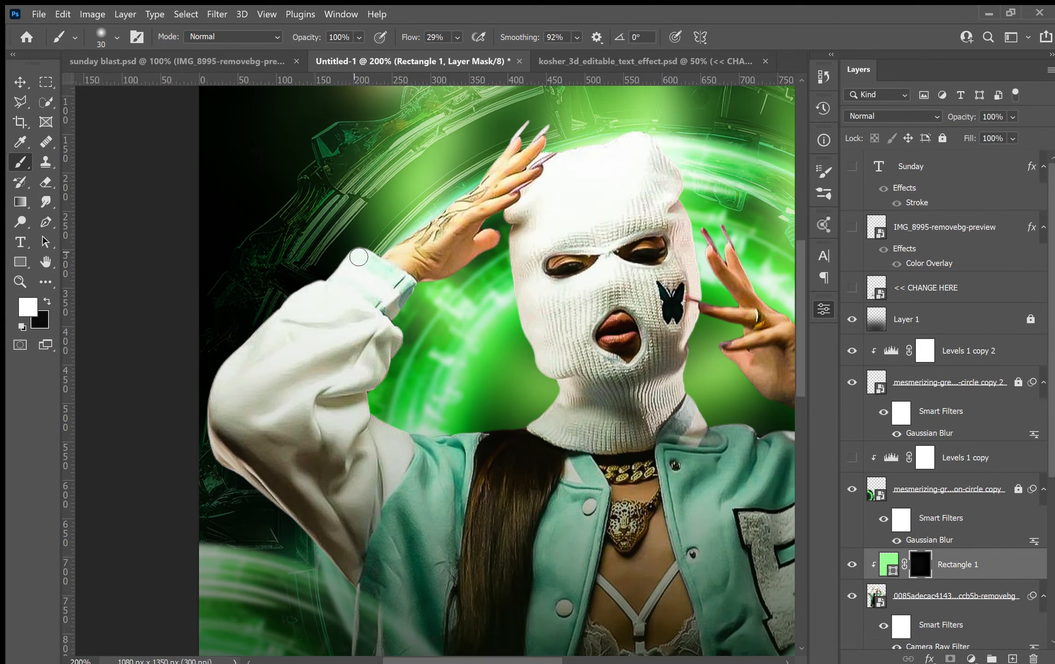
{"action": "mouse_move", "coordinate": [358, 252]}
{"action": "left_mouse_down"}
{"action": "mouse_move", "coordinate": [367, 253]}
{"action": "mouse_move", "coordinate": [232, 341]}
{"action": "left_mouse_up"}
{"action": "mouse_move", "coordinate": [279, 316]}
{"action": "left_mouse_down"}
{"action": "mouse_move", "coordinate": [209, 388]}
{"action": "mouse_move", "coordinate": [239, 361]}
{"action": "mouse_move", "coordinate": [197, 389]}
{"action": "mouse_move", "coordinate": [226, 371]}
{"action": "mouse_move", "coordinate": [198, 417]}
{"action": "mouse_move", "coordinate": [214, 387]}
{"action": "mouse_move", "coordinate": [198, 427]}
{"action": "mouse_move", "coordinate": [215, 395]}
{"action": "mouse_move", "coordinate": [206, 442]}
{"action": "mouse_move", "coordinate": [211, 414]}
{"action": "mouse_move", "coordinate": [214, 480]}
{"action": "mouse_move", "coordinate": [216, 460]}
{"action": "mouse_move", "coordinate": [230, 487]}
{"action": "mouse_move", "coordinate": [217, 464]}
{"action": "mouse_move", "coordinate": [258, 484]}
{"action": "mouse_move", "coordinate": [226, 470]}
{"action": "mouse_move", "coordinate": [352, 580]}
{"action": "mouse_move", "coordinate": [341, 570]}
{"action": "mouse_move", "coordinate": [383, 623]}
{"action": "mouse_move", "coordinate": [363, 597]}
{"action": "left_mouse_up"}
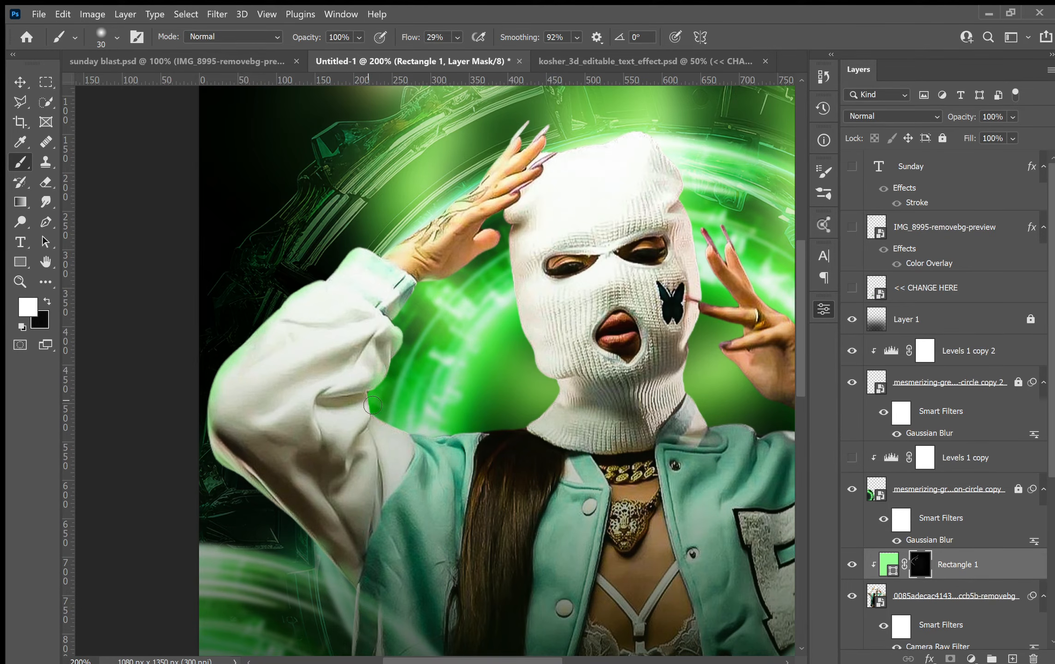
{"action": "mouse_move", "coordinate": [416, 443]}
{"action": "left_mouse_down"}
{"action": "mouse_move", "coordinate": [454, 447]}
{"action": "mouse_move", "coordinate": [431, 449]}
{"action": "mouse_move", "coordinate": [532, 430]}
{"action": "left_mouse_up"}
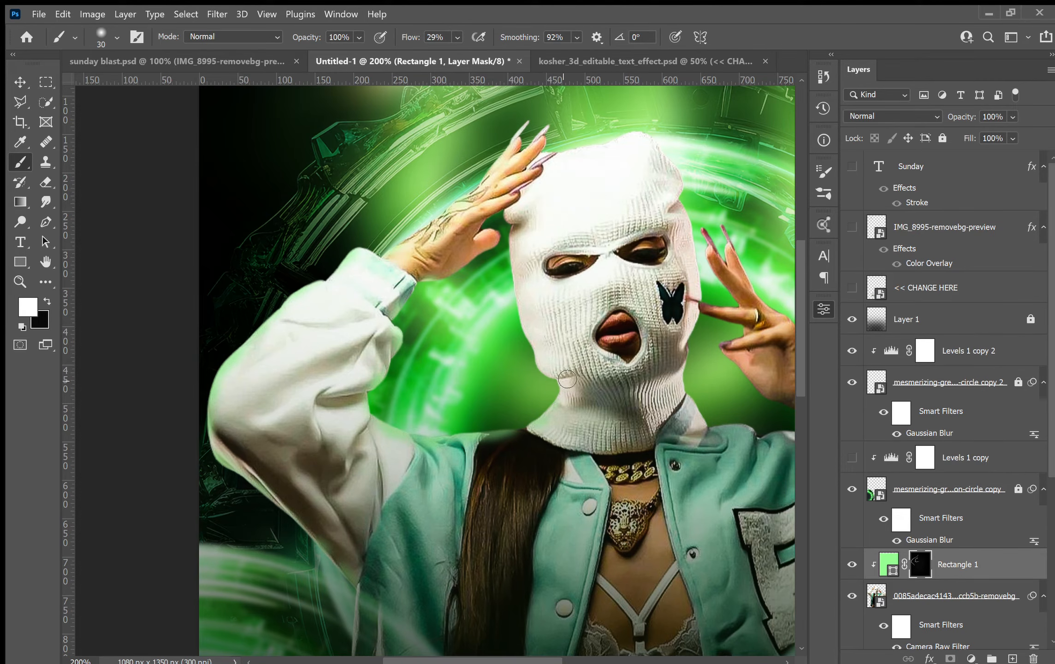
{"action": "left_click_drag", "start_coordinate": [544, 383], "coordinate": [464, 400]}
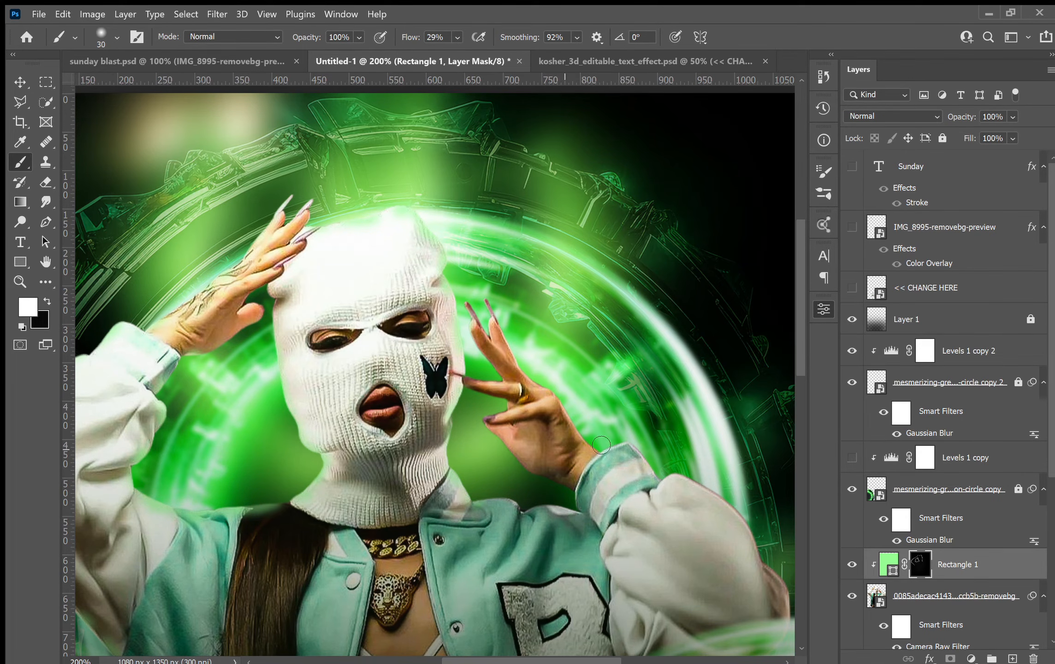
{"action": "left_click_drag", "start_coordinate": [520, 459], "coordinate": [266, 339]}
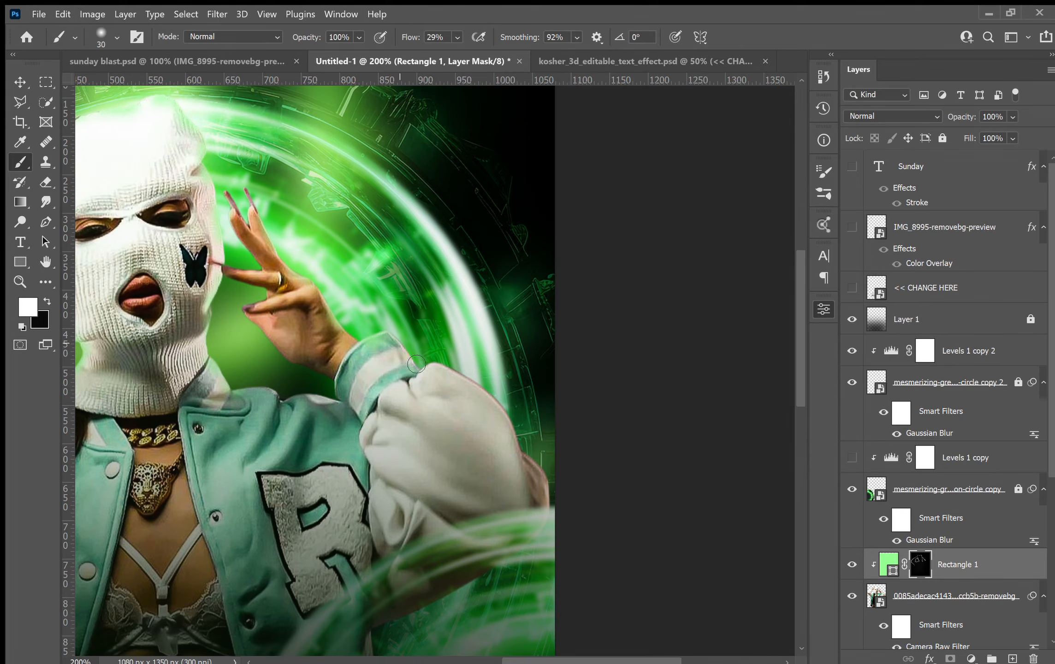
Paint more green rim light on the rectangle's mask along the raised sleeve and shoulder edges.
{"action": "mouse_move", "coordinate": [428, 370]}
{"action": "left_mouse_down"}
{"action": "mouse_move", "coordinate": [454, 366]}
{"action": "mouse_move", "coordinate": [477, 386]}
{"action": "mouse_move", "coordinate": [461, 375]}
{"action": "left_mouse_up"}
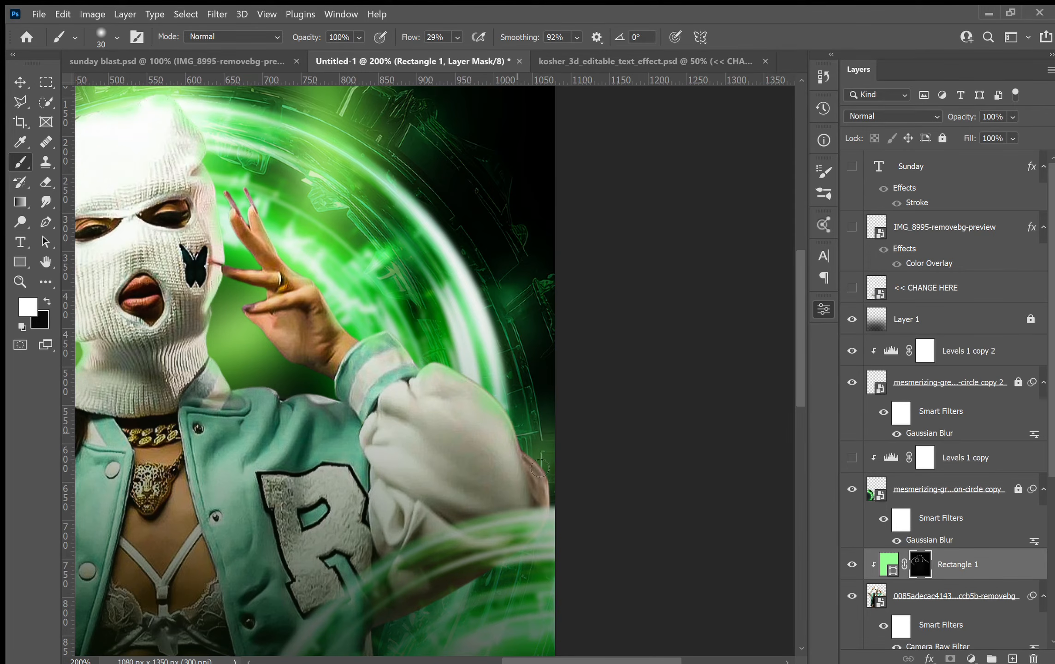
{"action": "mouse_move", "coordinate": [552, 490]}
{"action": "left_mouse_down"}
{"action": "mouse_move", "coordinate": [563, 490]}
{"action": "mouse_move", "coordinate": [542, 475]}
{"action": "mouse_move", "coordinate": [569, 539]}
{"action": "left_mouse_up"}
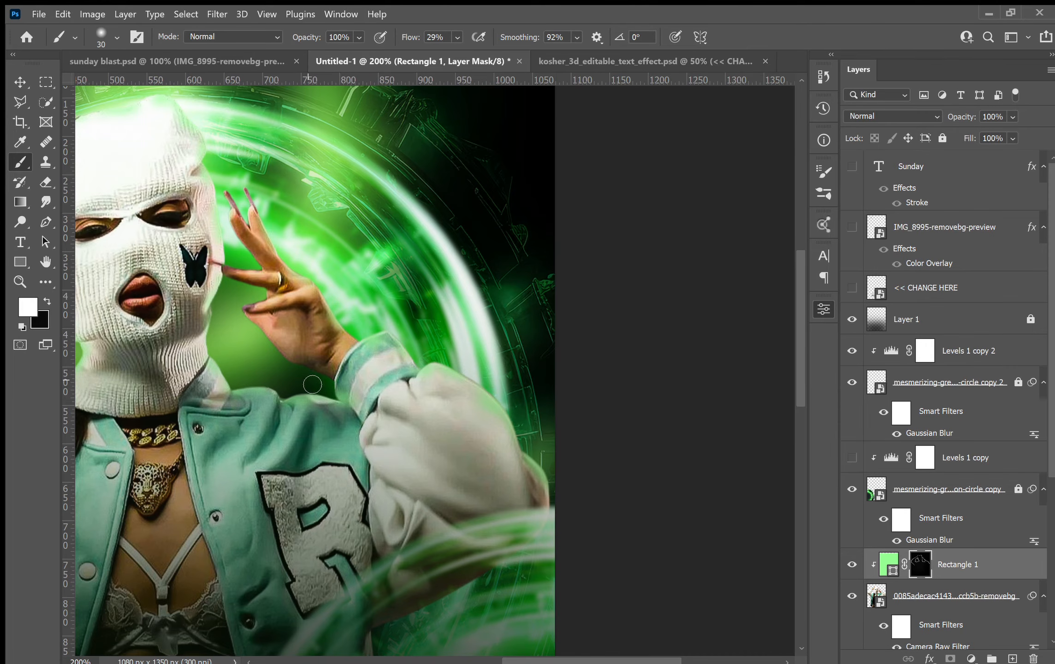
{"action": "left_click_drag", "start_coordinate": [275, 356], "coordinate": [280, 363]}
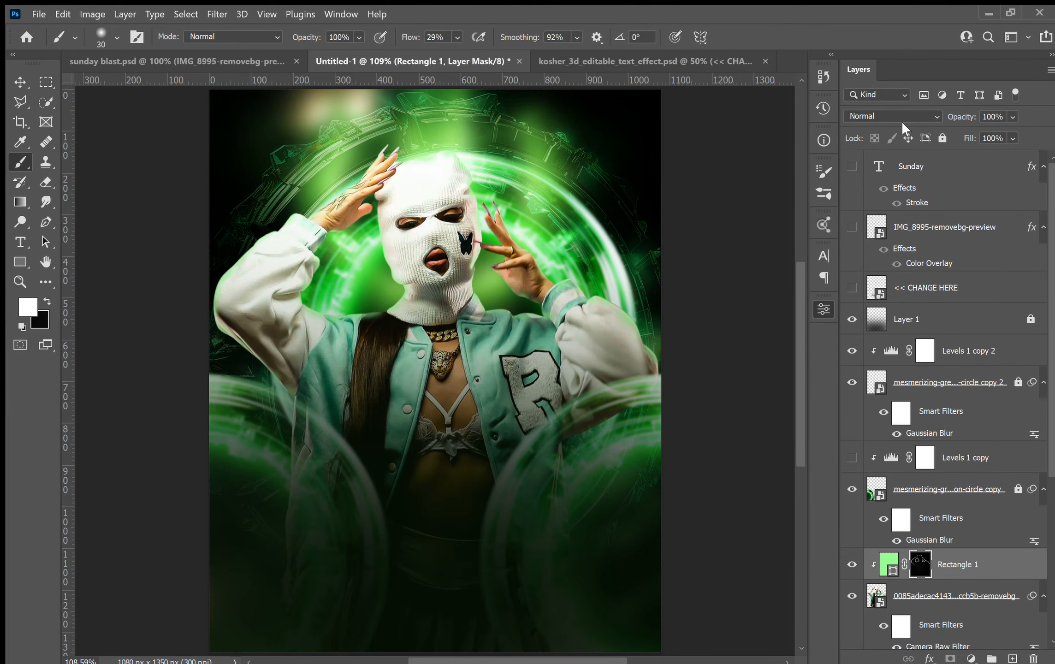
Cycle through blend modes for the green rectangle layer and set it to Screen.
{"action": "key", "text": "Down"}
{"action": "key", "text": "Down"}
{"action": "key", "text": "Down"}
{"action": "key", "text": "Down"}
{"action": "key", "text": "Down"}
{"action": "key", "text": "Down"}
{"action": "key", "text": "Down"}
{"action": "key", "text": "Down"}
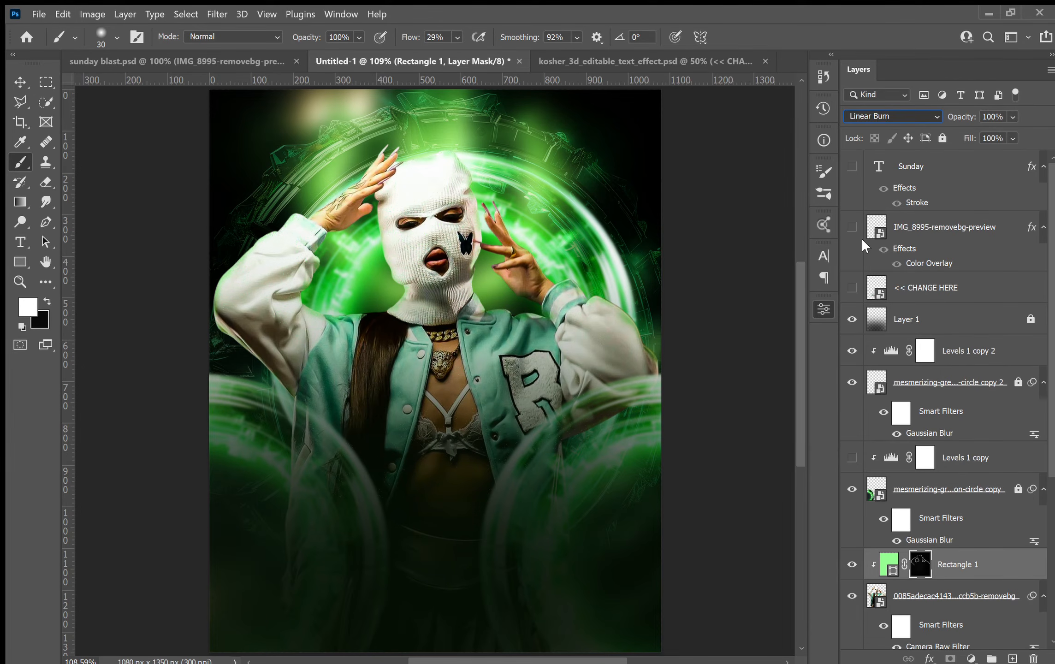
{"action": "key", "text": "Up"}
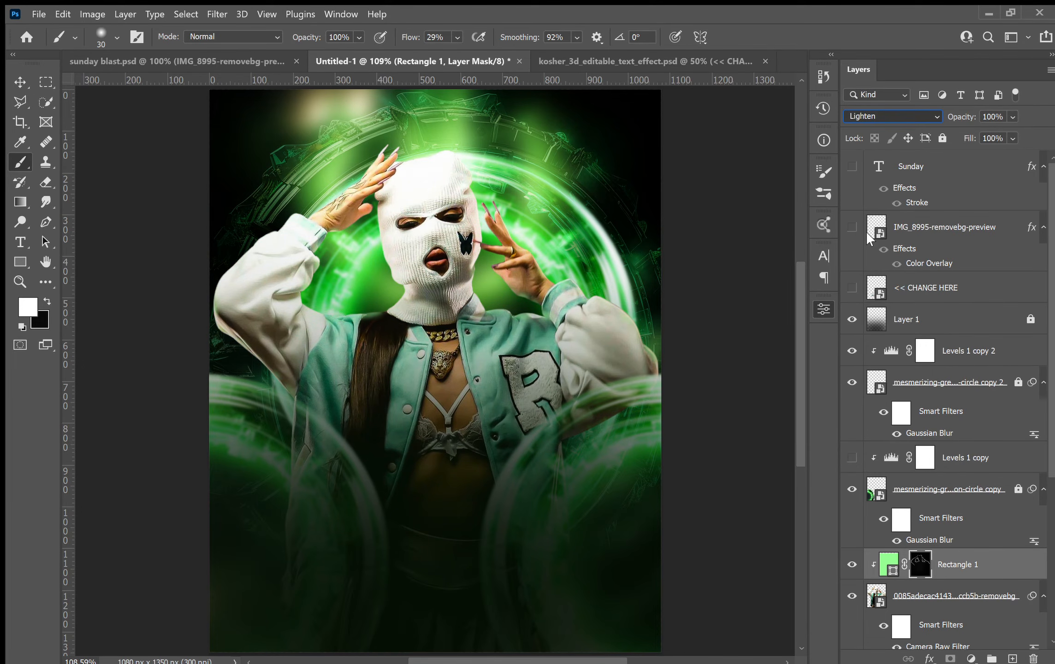
{"action": "key", "text": "Down"}
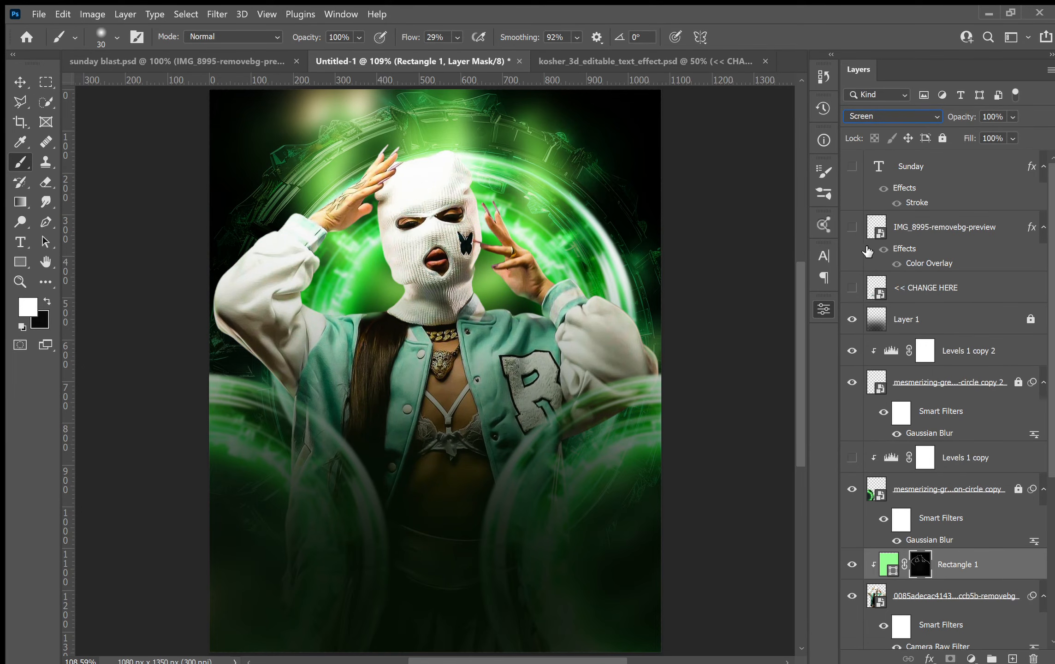
Toggle the green rectangle's visibility on and off to compare the rim light effect.
{"action": "left_click", "coordinate": [857, 566]}
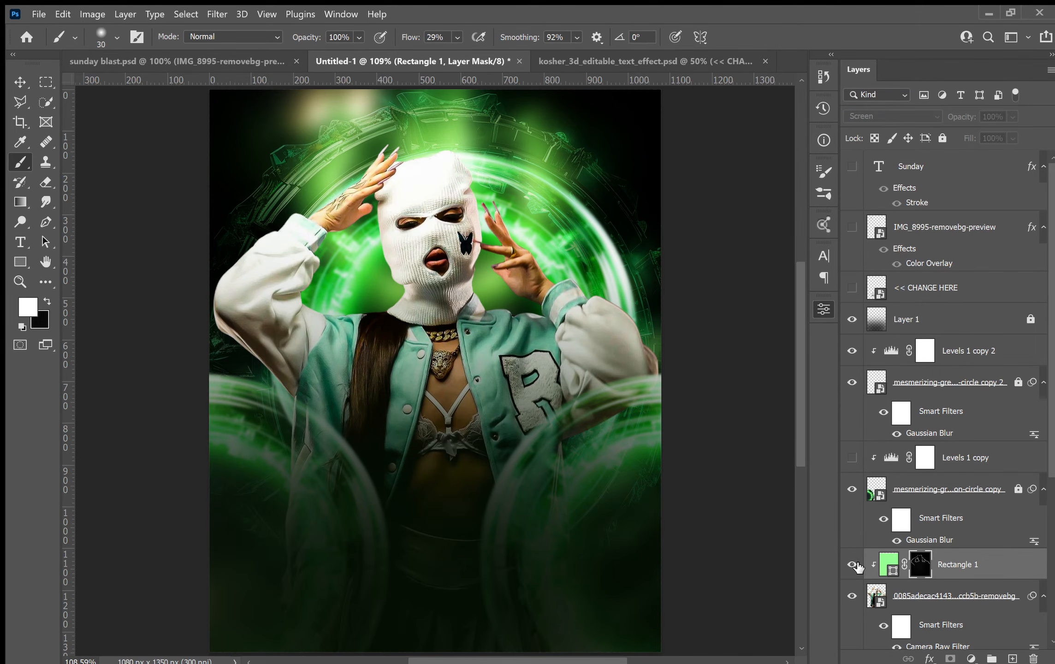
{"action": "left_click", "coordinate": [857, 566]}
{"action": "left_click", "coordinate": [857, 567]}
{"action": "left_click", "coordinate": [857, 566]}
{"action": "left_click", "coordinate": [857, 566]}
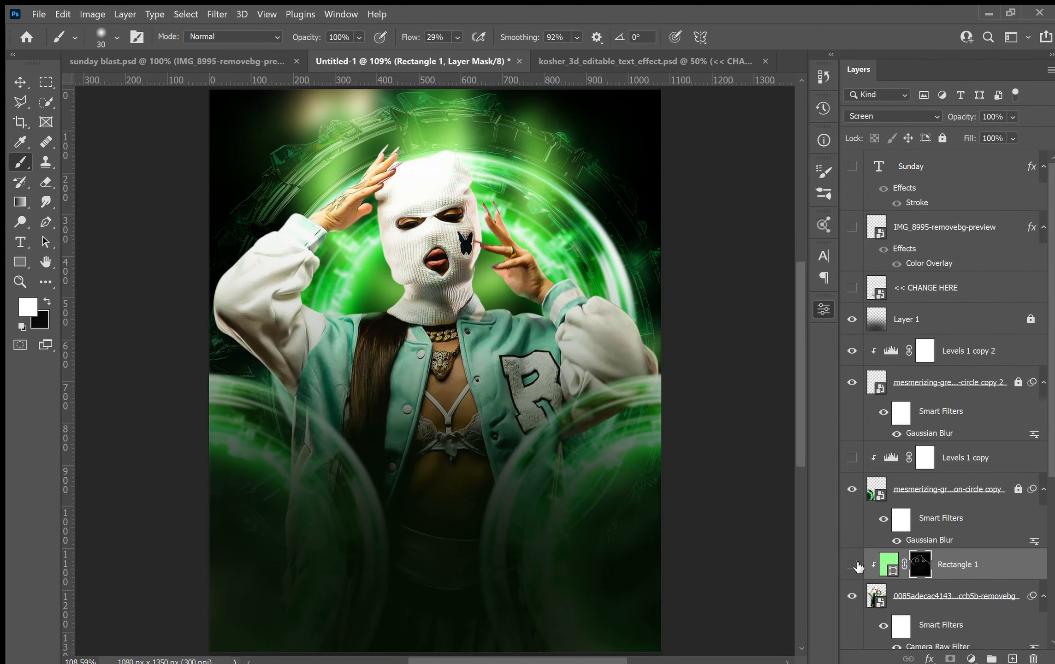
{"action": "left_click", "coordinate": [857, 566]}
{"action": "left_click", "coordinate": [857, 566]}
Lock the green rectangle layer and the model photo layer beneath it.
{"action": "left_click", "coordinate": [942, 137]}
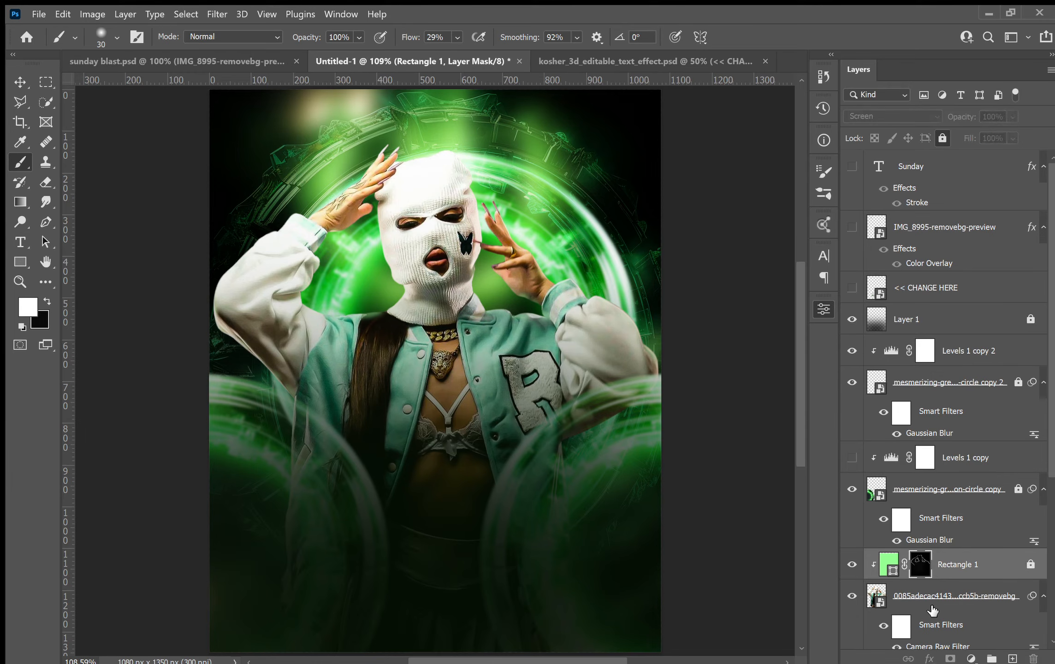
{"action": "key", "text": "alt+bracketleft"}
{"action": "left_click", "coordinate": [942, 135]}
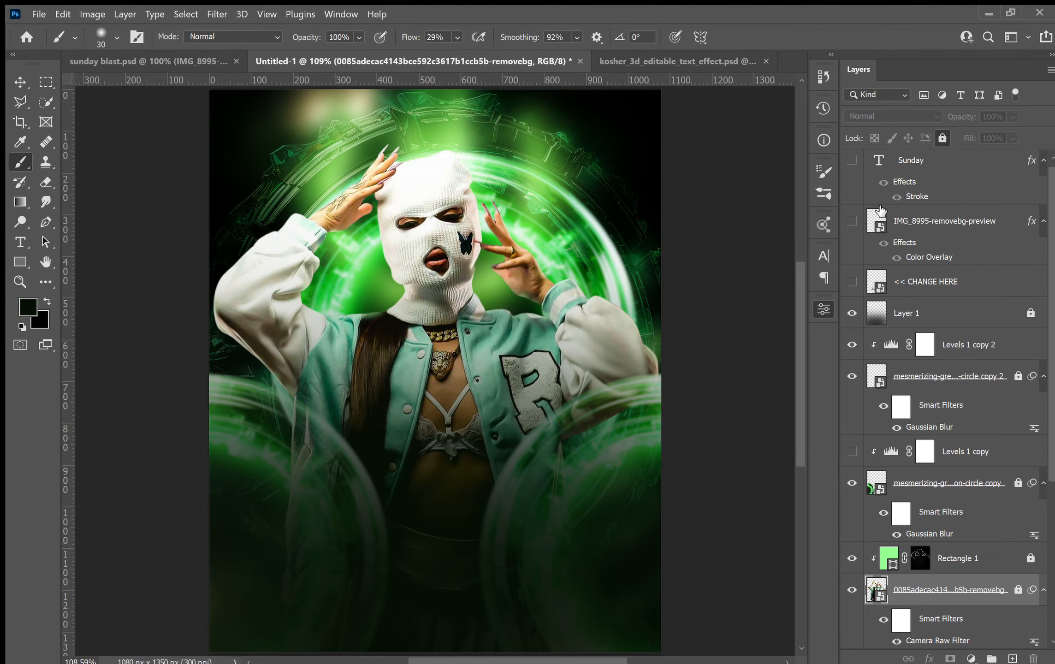
Show the << CHANGE HERE, hotel logo and Sunday text layers.
{"action": "left_click", "coordinate": [850, 281]}
{"action": "left_click", "coordinate": [856, 223]}
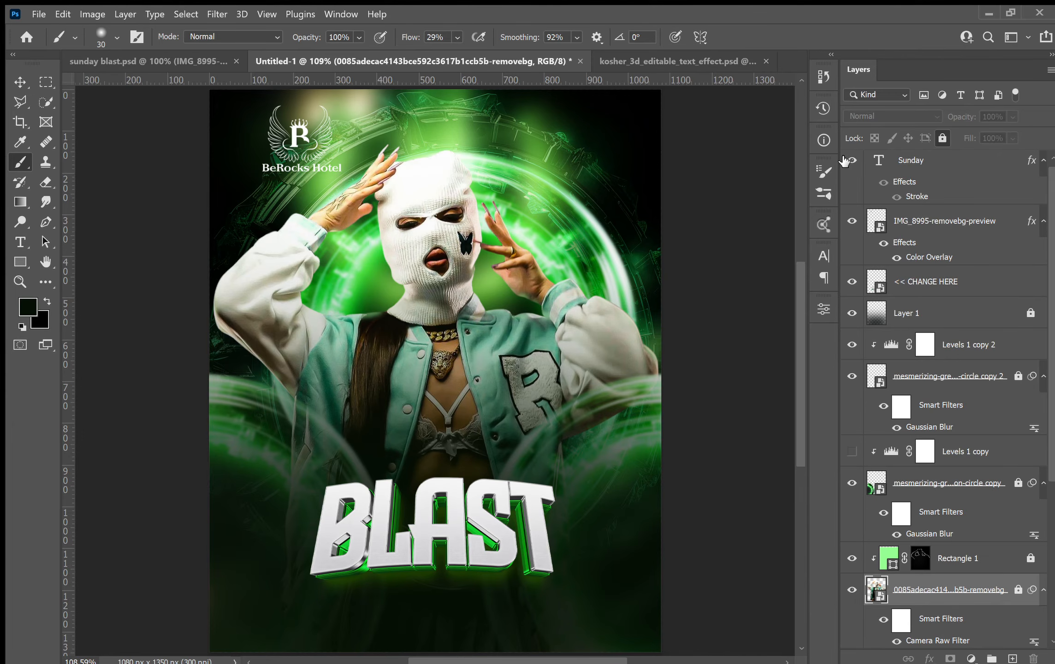
{"action": "left_click", "coordinate": [846, 160]}
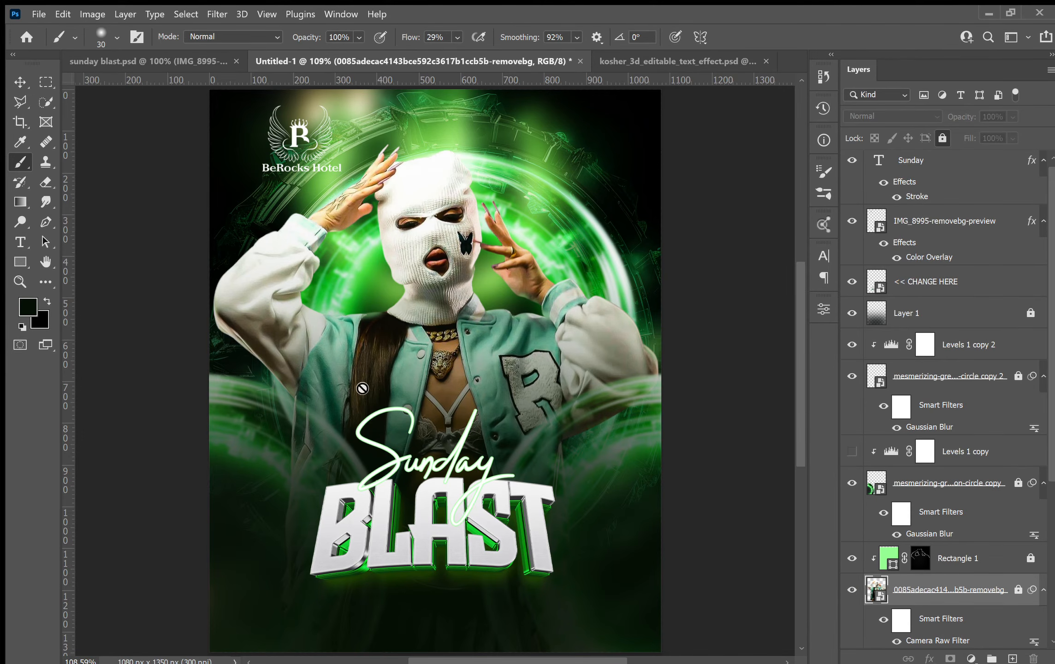
Switch to the sunday blast flyer and select the date block layers (Fri, 14TH, JUL, 10PM, frame).
{"action": "left_click", "coordinate": [172, 59]}
{"action": "left_click", "coordinate": [20, 82]}
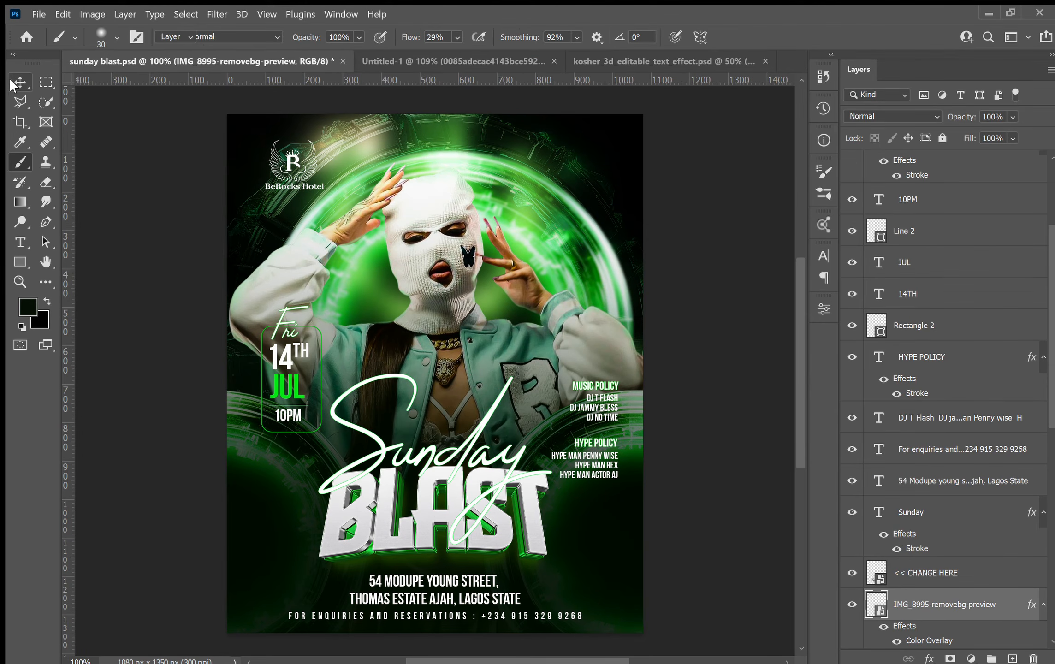
{"action": "left_click", "coordinate": [286, 316]}
{"action": "left_click_drag", "start_coordinate": [194, 287], "coordinate": [297, 441]}
{"action": "left_click_drag", "start_coordinate": [292, 379], "coordinate": [282, 333]}
{"action": "key", "text": "ctrl+z"}
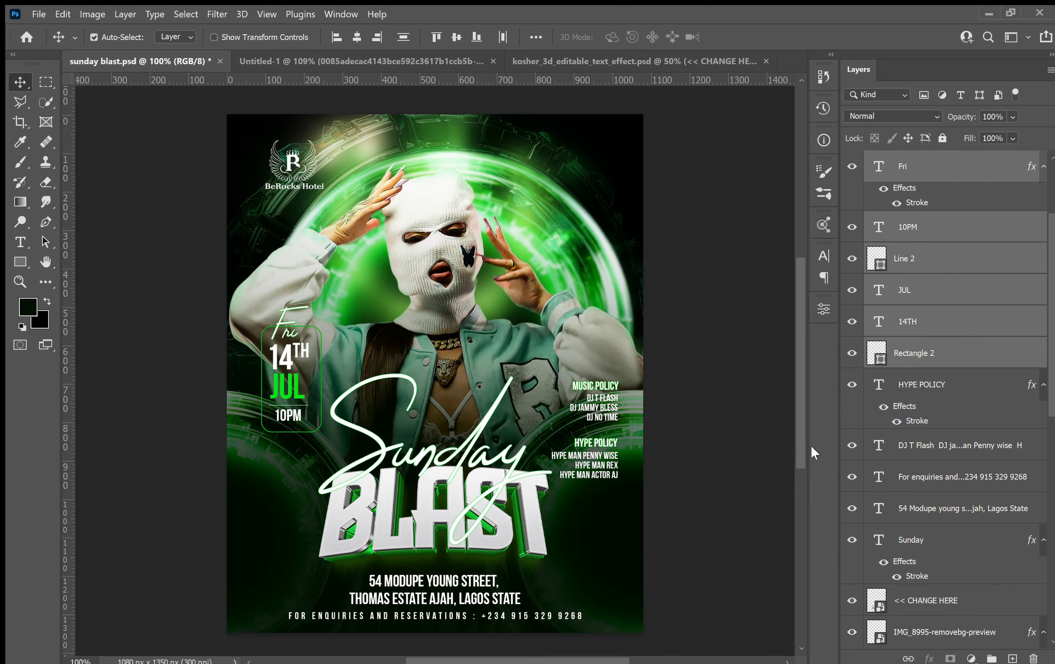
Lock the model photo and green neon circle layers in the flyer.
{"action": "scroll", "coordinate": [937, 506], "scroll_direction": "down", "scroll_amount": 5}
{"action": "scroll", "coordinate": [937, 505], "scroll_direction": "down", "scroll_amount": 4}
{"action": "scroll", "coordinate": [796, 502], "scroll_direction": "down", "scroll_amount": 2}
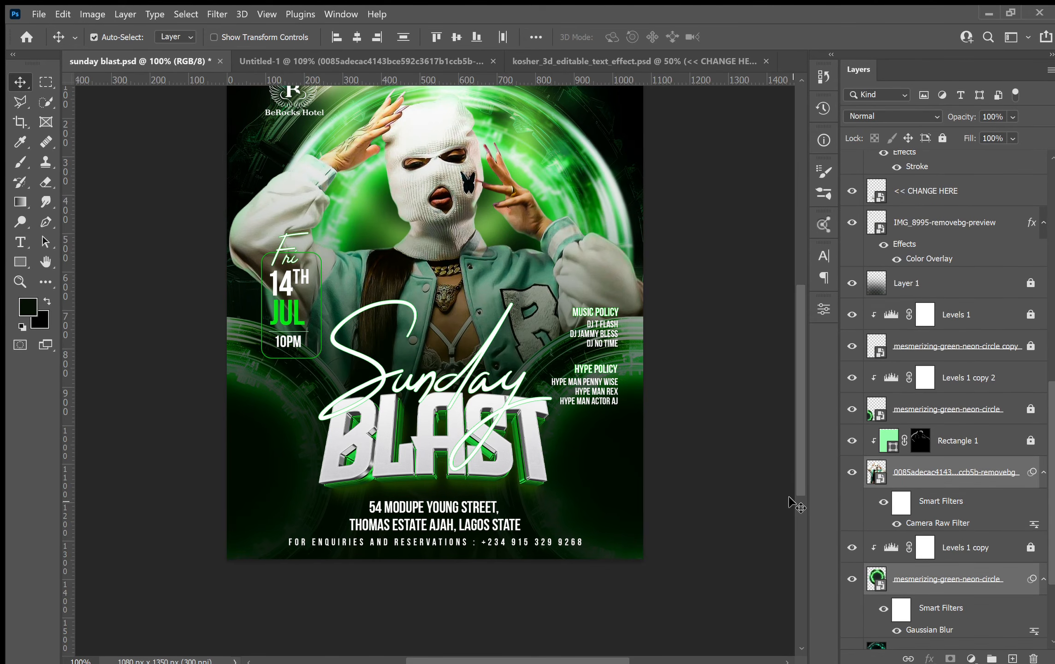
{"action": "left_click", "coordinate": [976, 472]}
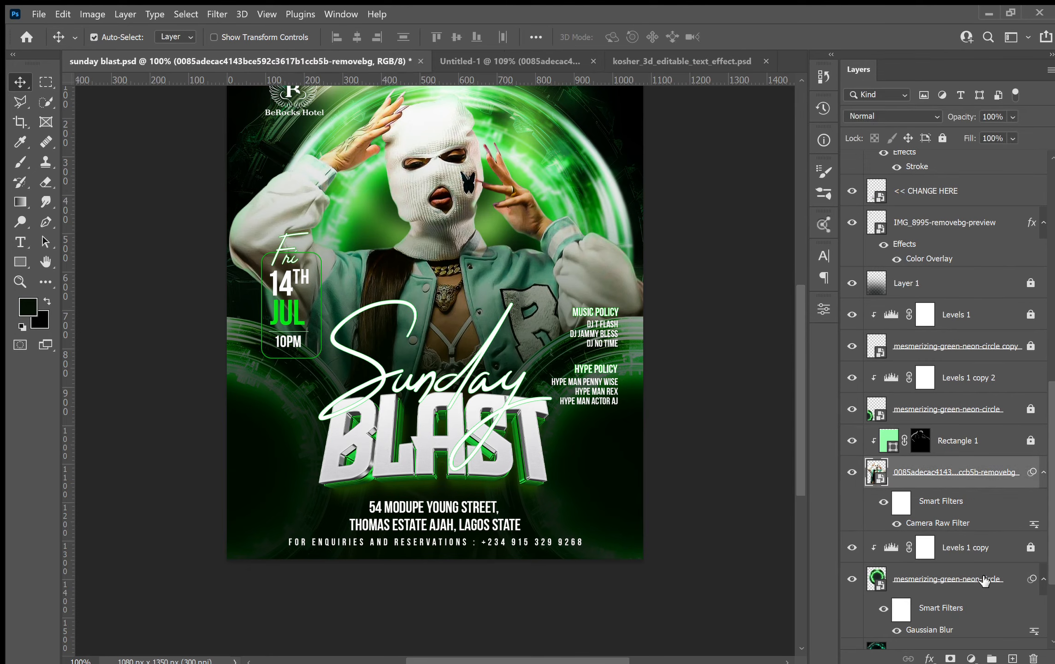
{"action": "left_click", "coordinate": [984, 580], "text": "ctrl"}
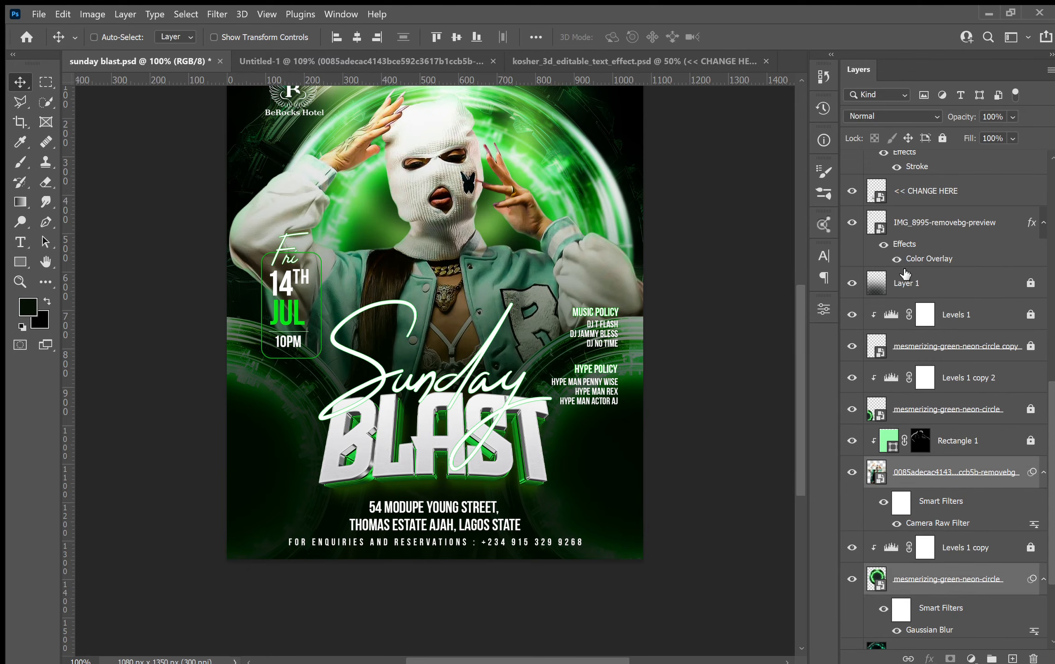
{"action": "left_click", "coordinate": [935, 138]}
{"action": "left_click", "coordinate": [676, 387]}
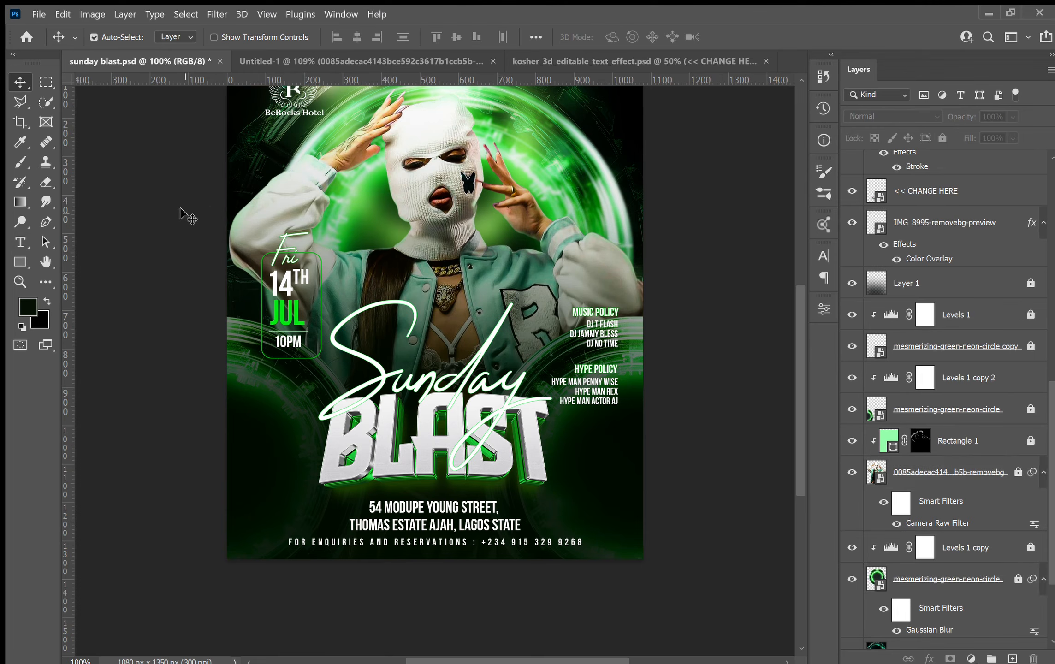
{"action": "left_click", "coordinate": [275, 372]}
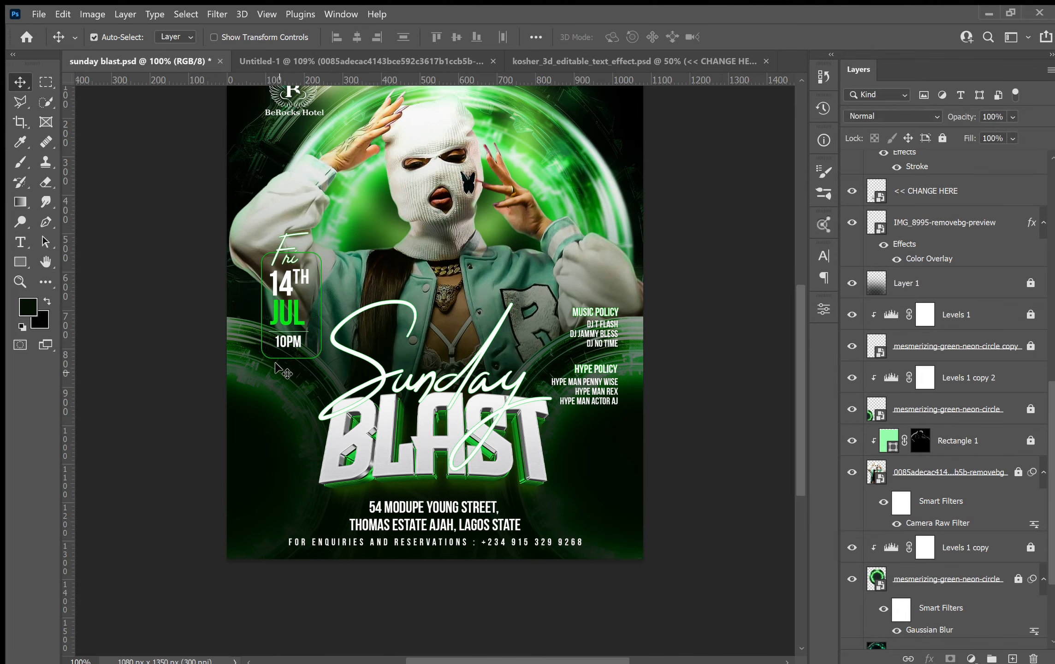
{"action": "left_click_drag", "start_coordinate": [297, 322], "coordinate": [282, 386]}
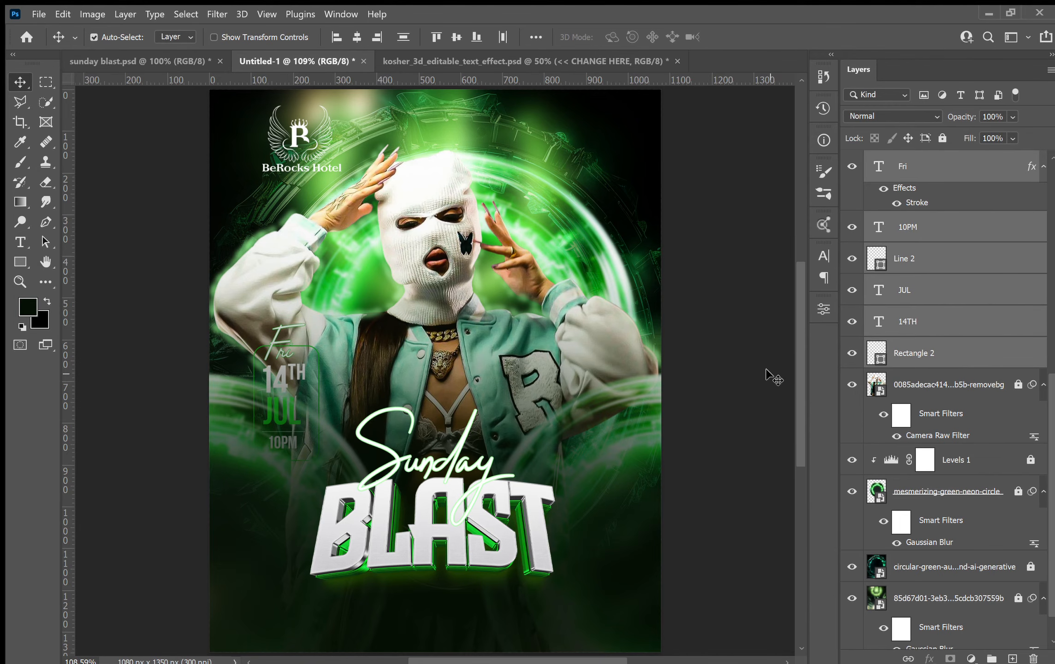
{"action": "scroll", "coordinate": [988, 491], "scroll_direction": "up", "scroll_amount": 5}
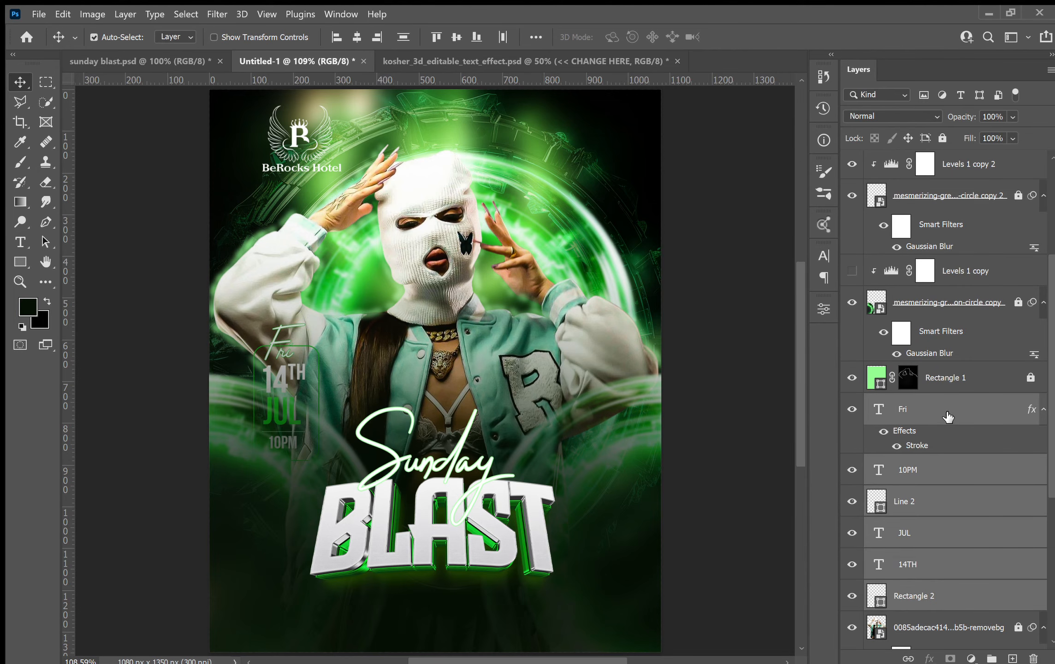
{"action": "scroll", "coordinate": [948, 416], "scroll_direction": "up", "scroll_amount": 3}
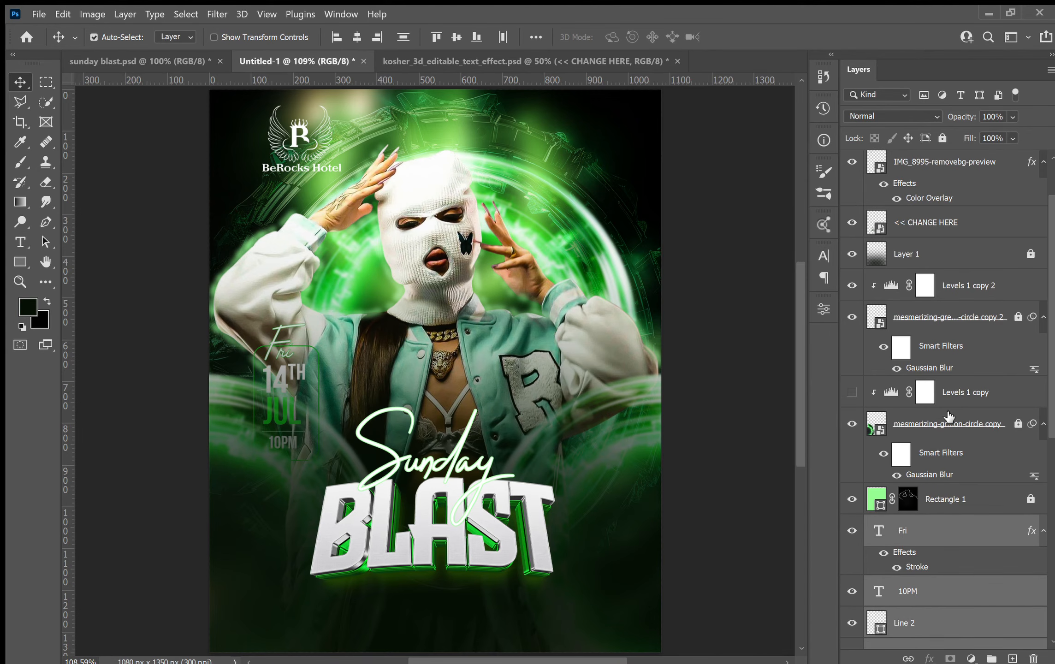
{"action": "key", "text": "ctrl+z"}
{"action": "scroll", "coordinate": [895, 305], "scroll_direction": "up", "scroll_amount": 2}
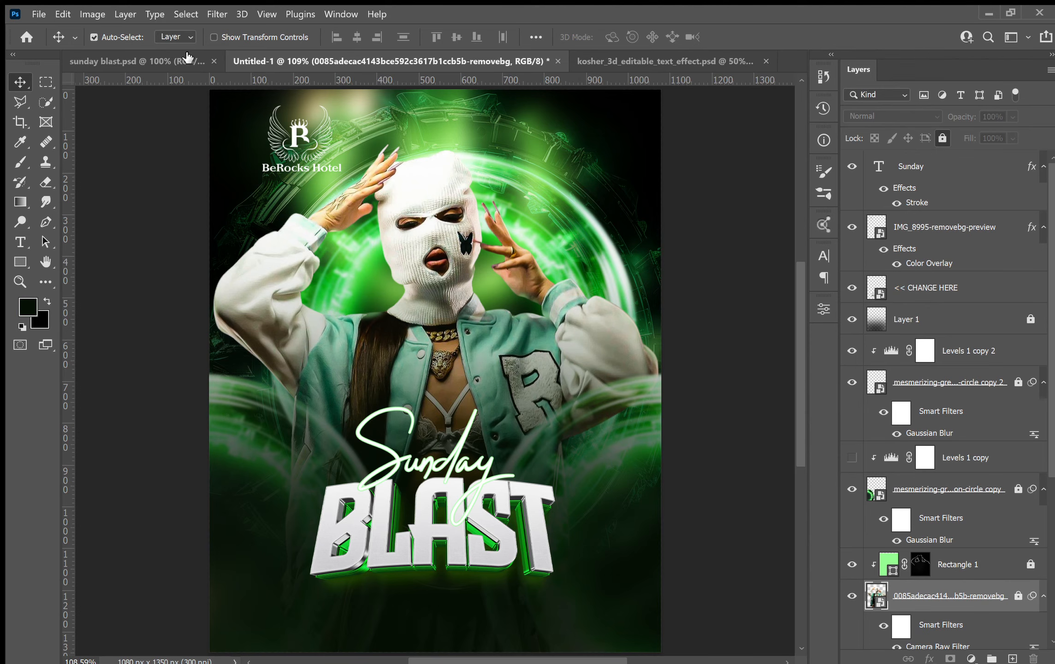
Copy the date block from the flyer into the new design above the Sunday text layer.
{"action": "left_click", "coordinate": [895, 164]}
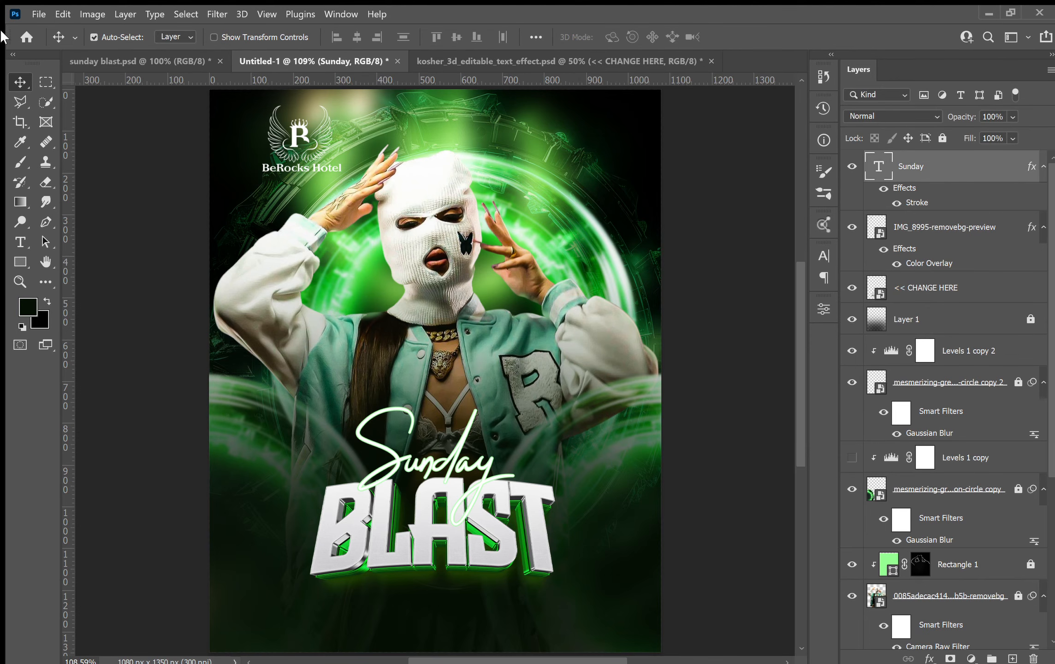
{"action": "left_click", "coordinate": [138, 61]}
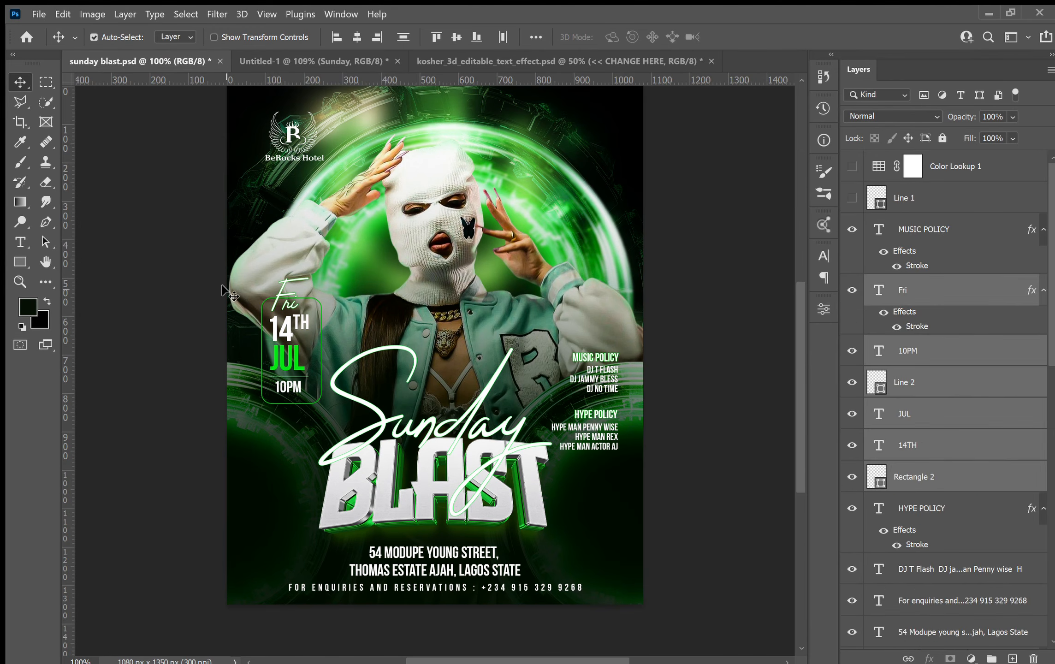
{"action": "left_click_drag", "start_coordinate": [289, 357], "coordinate": [295, 267]}
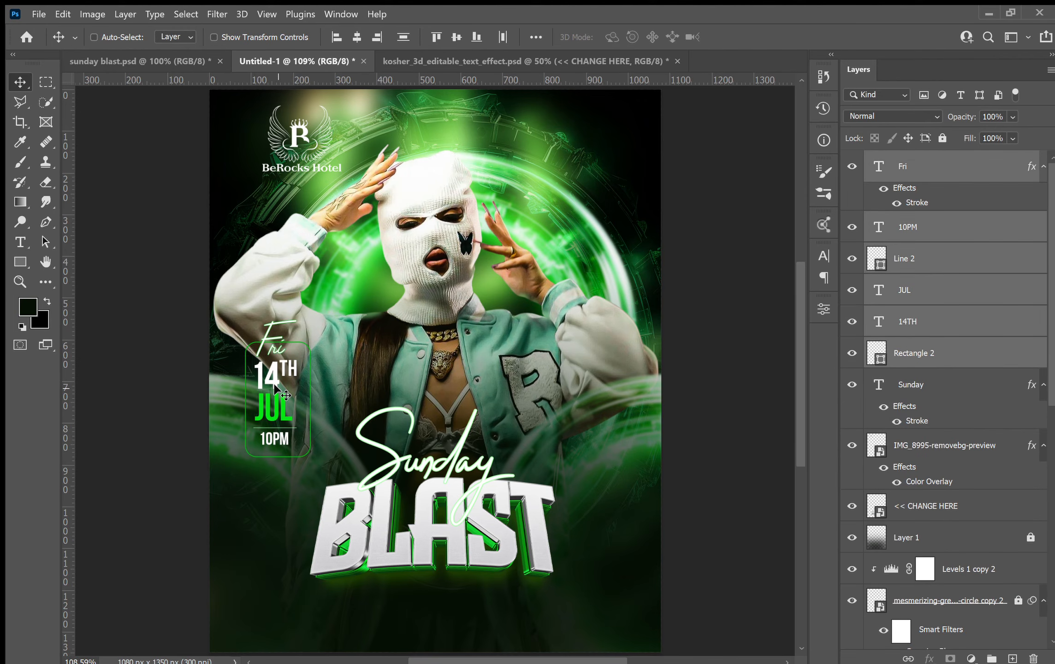
Free-transform the date block to nudge it slightly up and right on the left side.
{"action": "key", "text": "ctrl+t"}
{"action": "left_click_drag", "start_coordinate": [283, 390], "coordinate": [288, 381]}
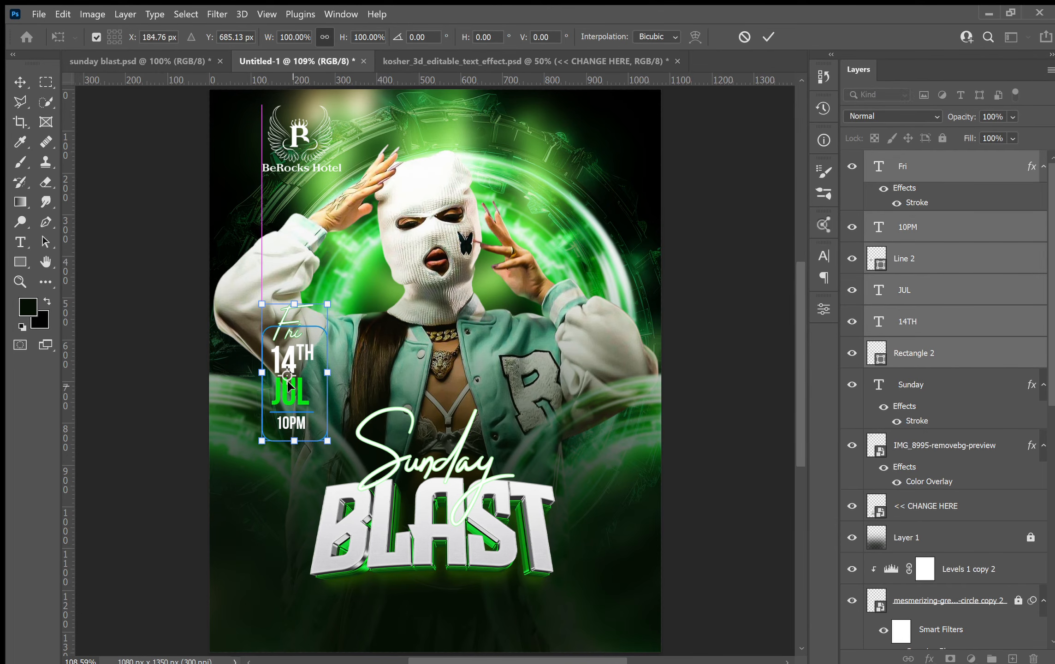
{"action": "key", "text": "Return"}
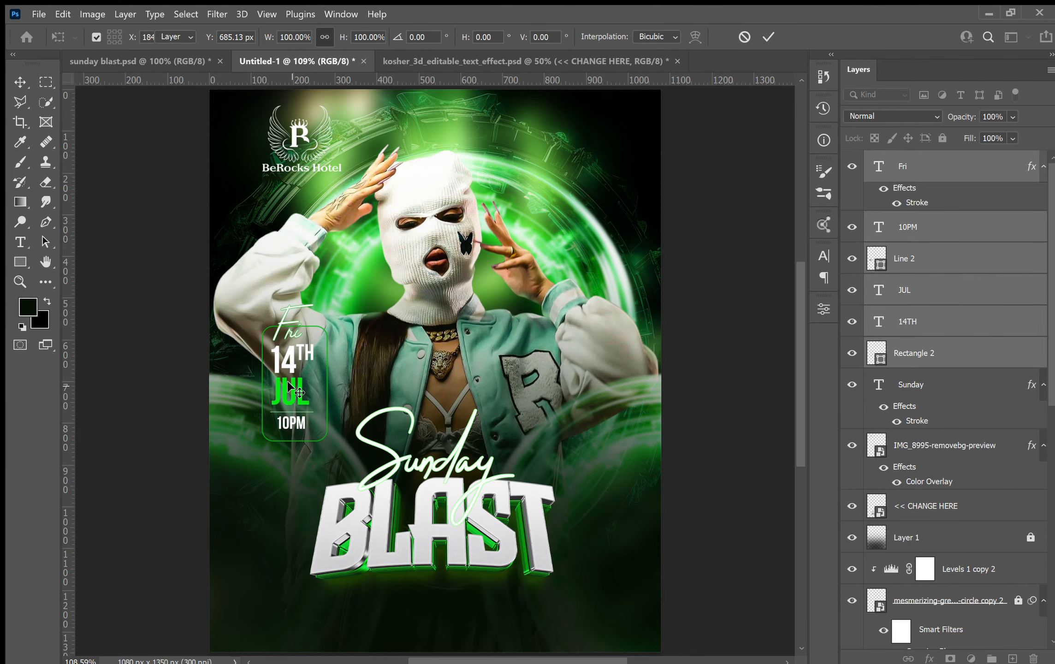
Copy the Music Policy and Hype Policy text block from the flyer into the new design.
{"action": "left_click", "coordinate": [104, 64]}
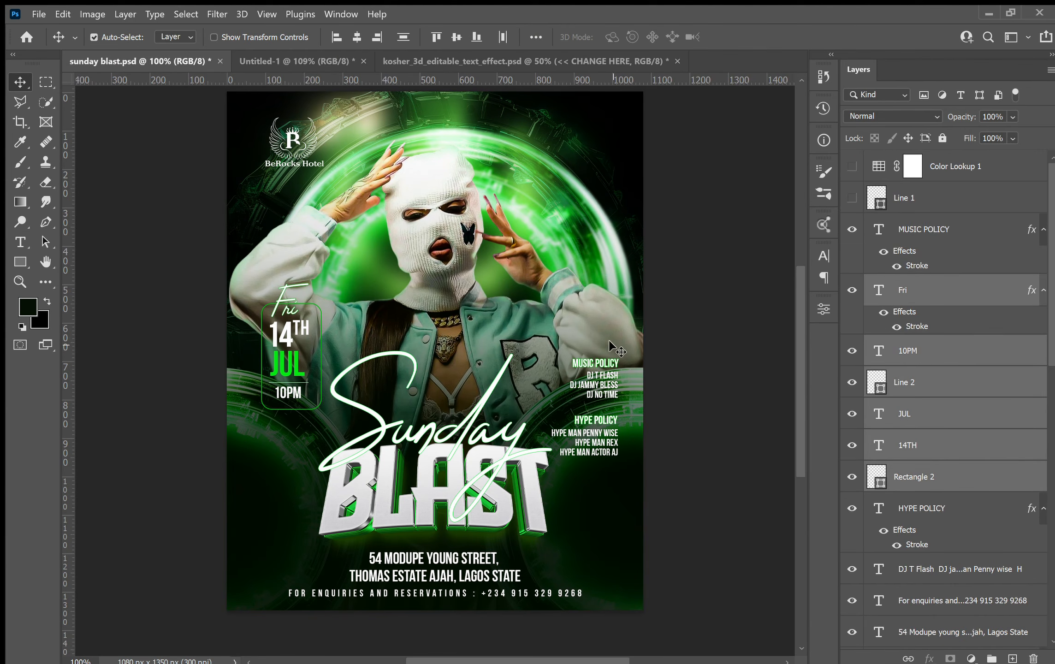
{"action": "left_click_drag", "start_coordinate": [655, 334], "coordinate": [598, 459]}
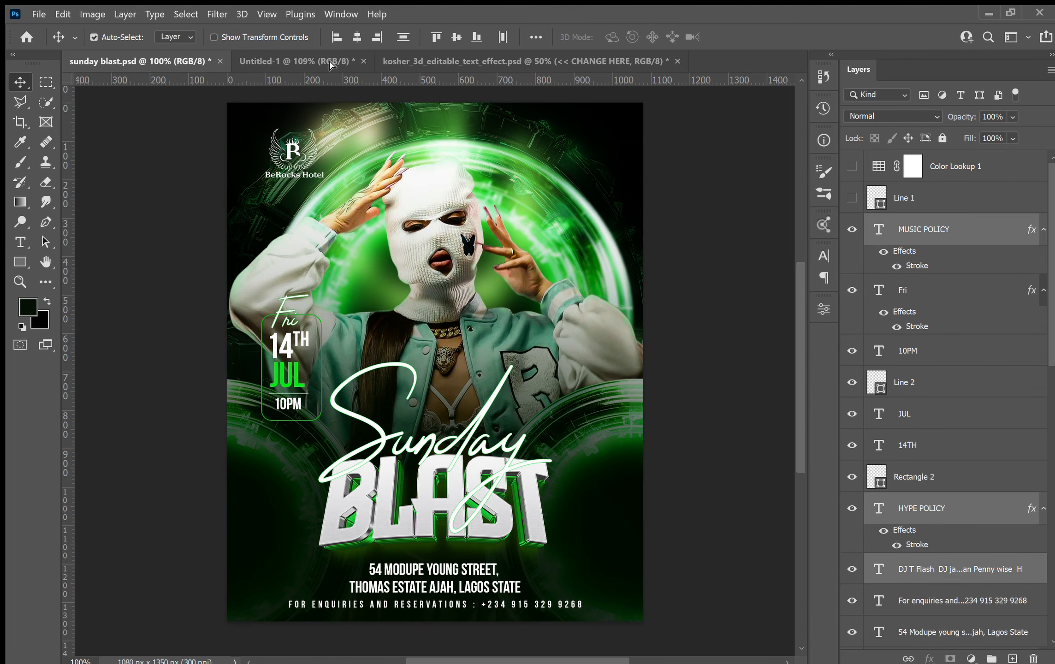
{"action": "left_click", "coordinate": [330, 61]}
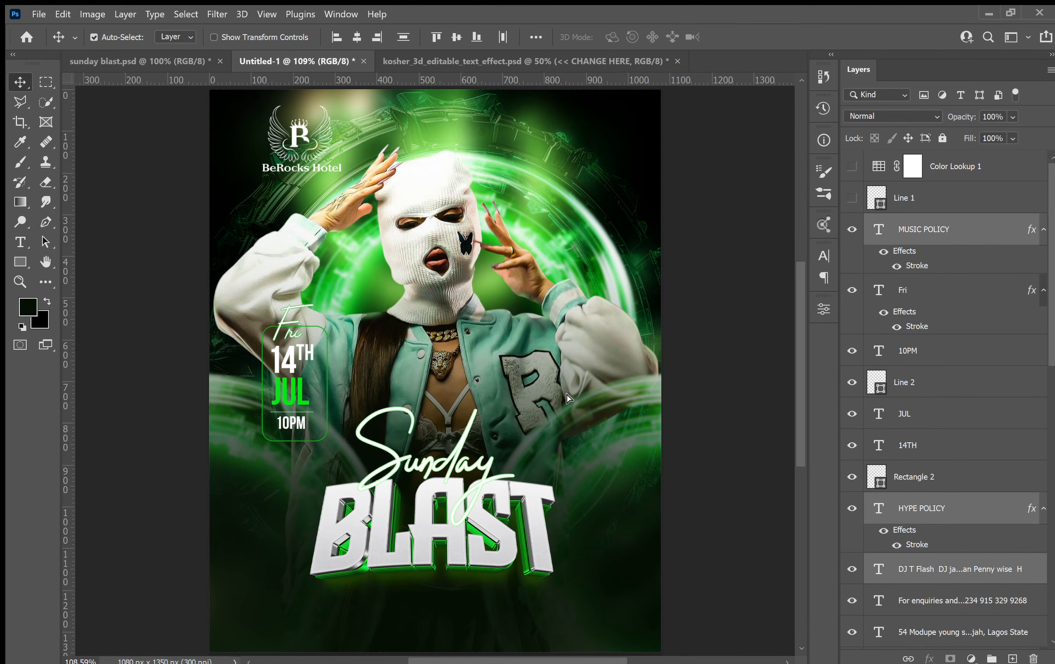
{"action": "left_click_drag", "start_coordinate": [568, 397], "coordinate": [578, 401]}
Free-transform the policy text block to move it lower beside the Sunday script on the right.
{"action": "key", "text": "ctrl"}
{"action": "key", "text": "ctrl+t"}
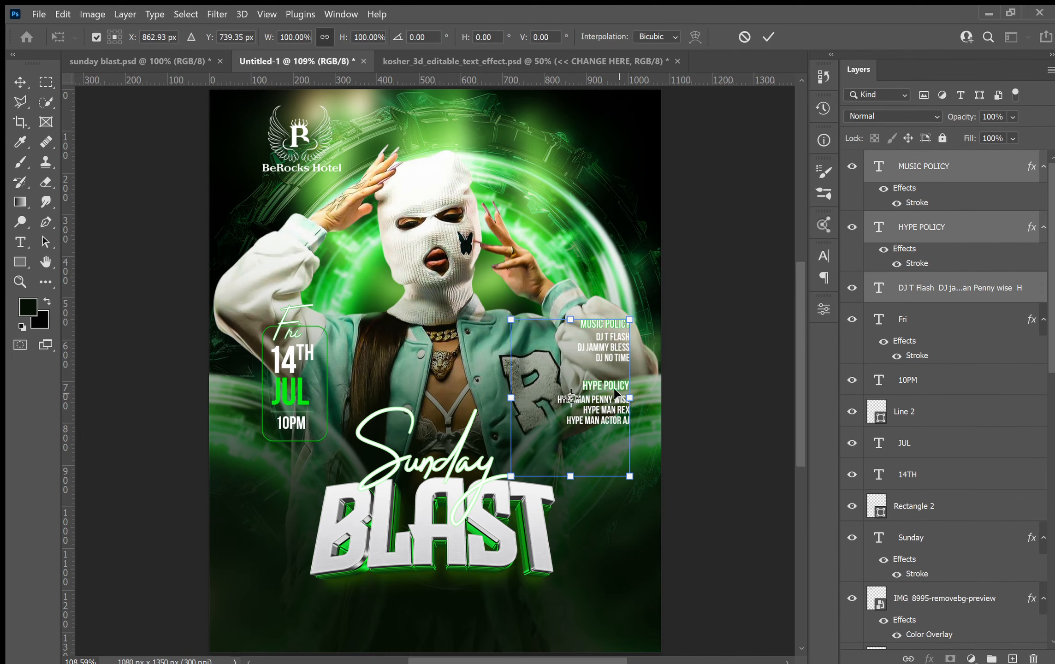
{"action": "left_click_drag", "start_coordinate": [602, 408], "coordinate": [609, 443]}
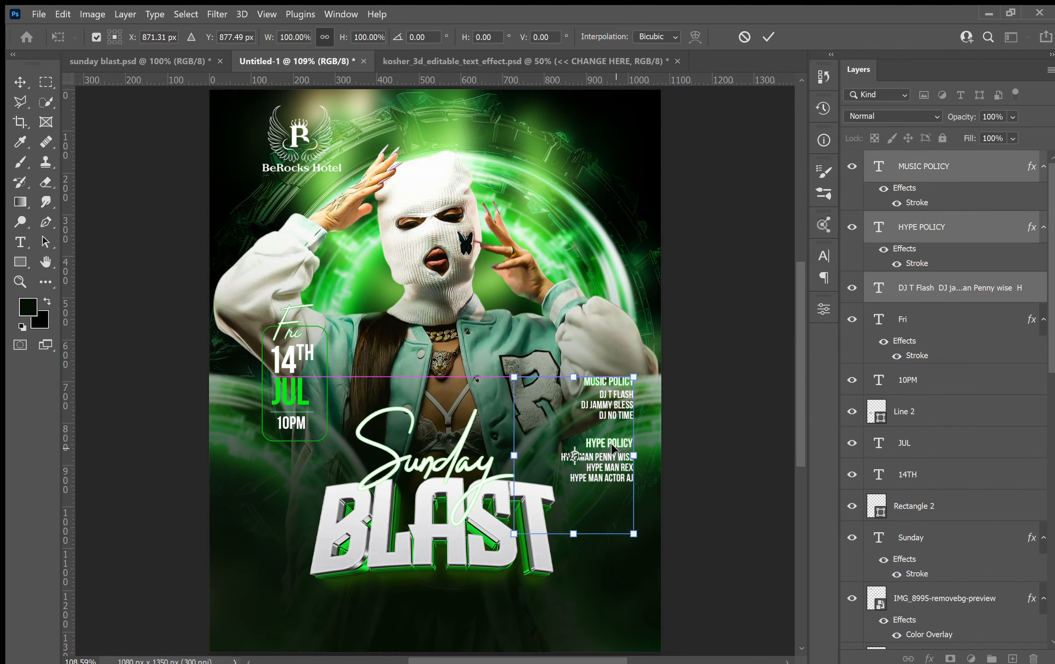
{"action": "key", "text": "Return"}
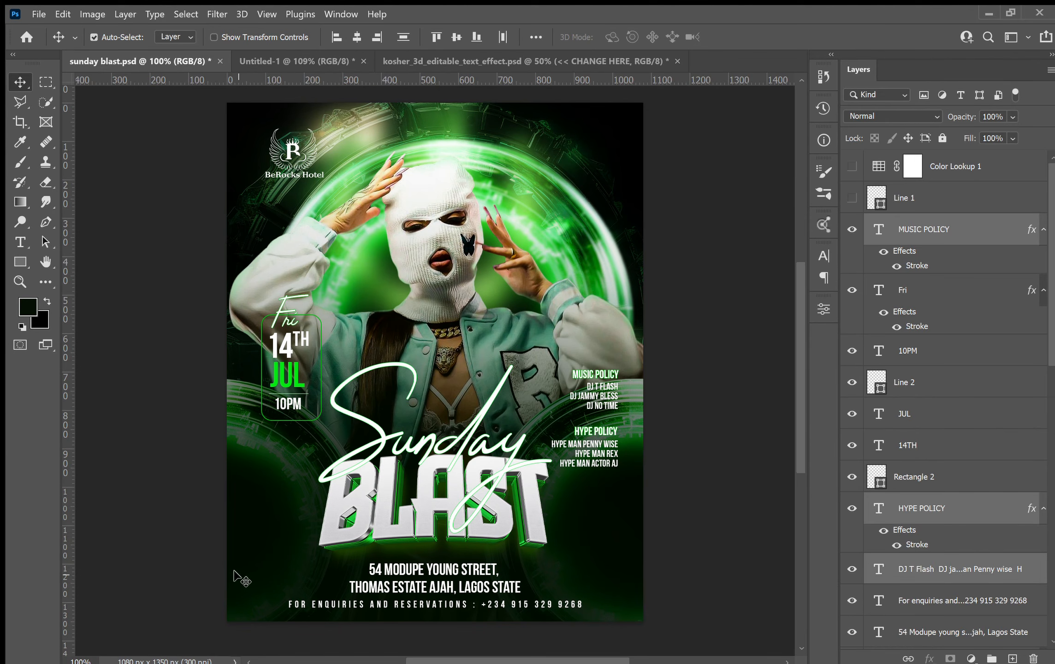
Copy the address and enquiries text layers from the flyer into the bottom of the new design.
{"action": "left_click_drag", "start_coordinate": [433, 634], "coordinate": [432, 633]}
{"action": "left_click_drag", "start_coordinate": [433, 587], "coordinate": [374, 221]}
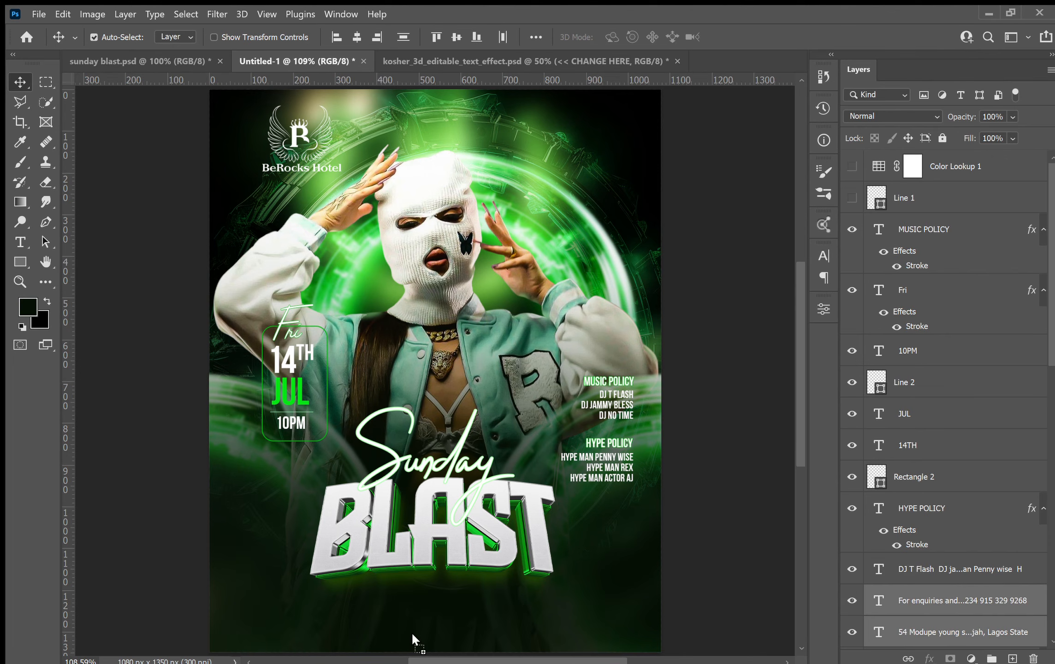
{"action": "left_click_drag", "start_coordinate": [412, 638], "coordinate": [412, 637]}
{"action": "scroll", "coordinate": [479, 594], "scroll_direction": "down", "scroll_amount": 2}
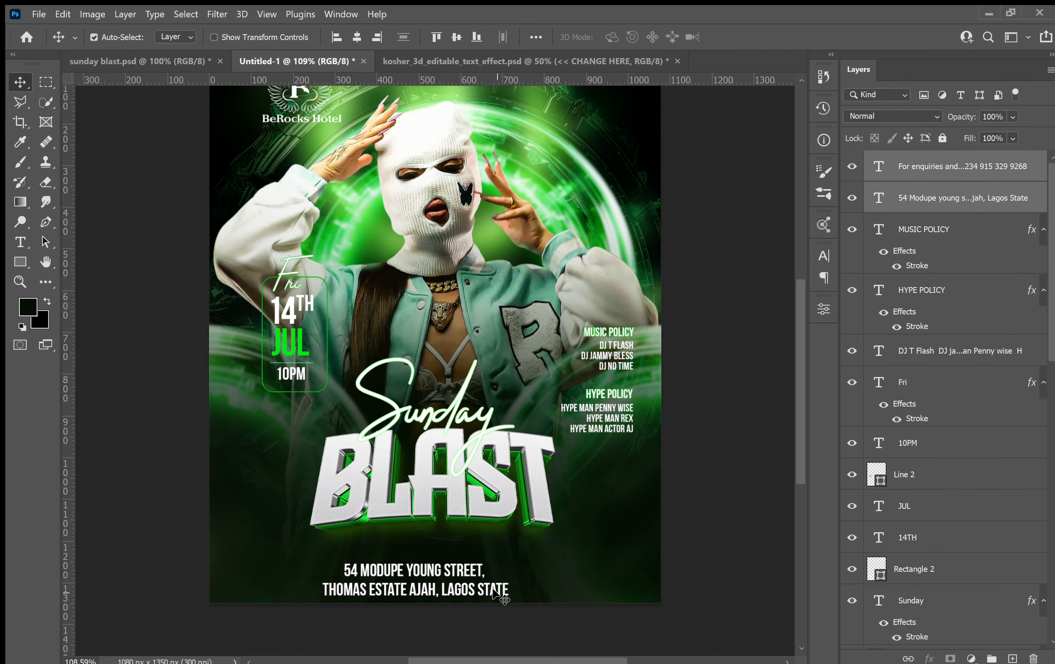
Free-transform the address and enquiries text block to move it up slightly at the bottom of the design.
{"action": "key", "text": "ctrl+t"}
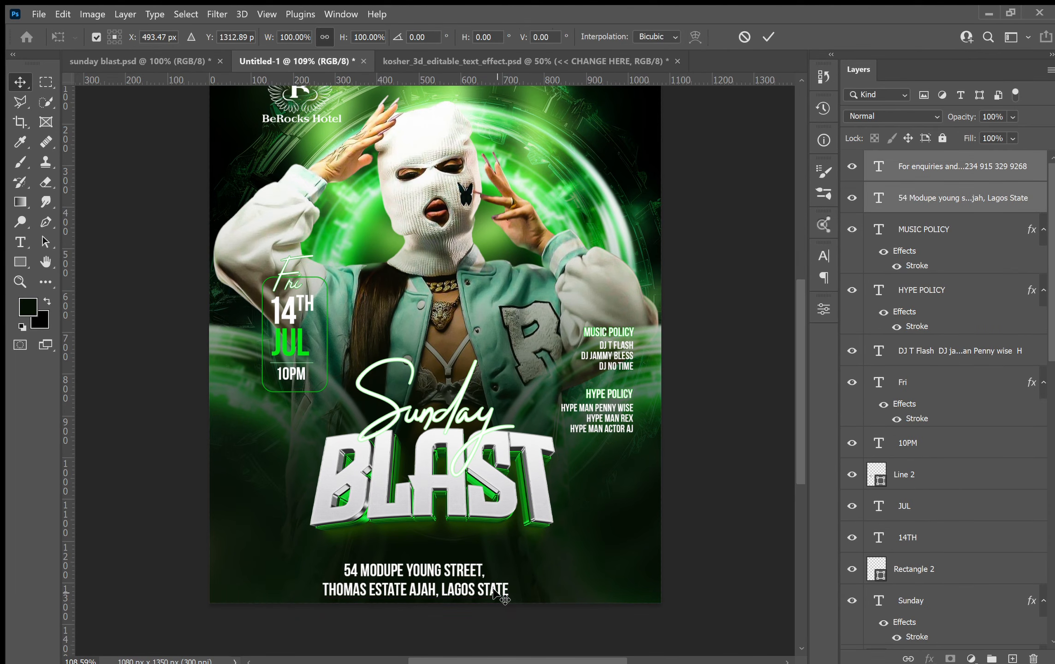
{"action": "left_click_drag", "start_coordinate": [498, 572], "coordinate": [507, 561]}
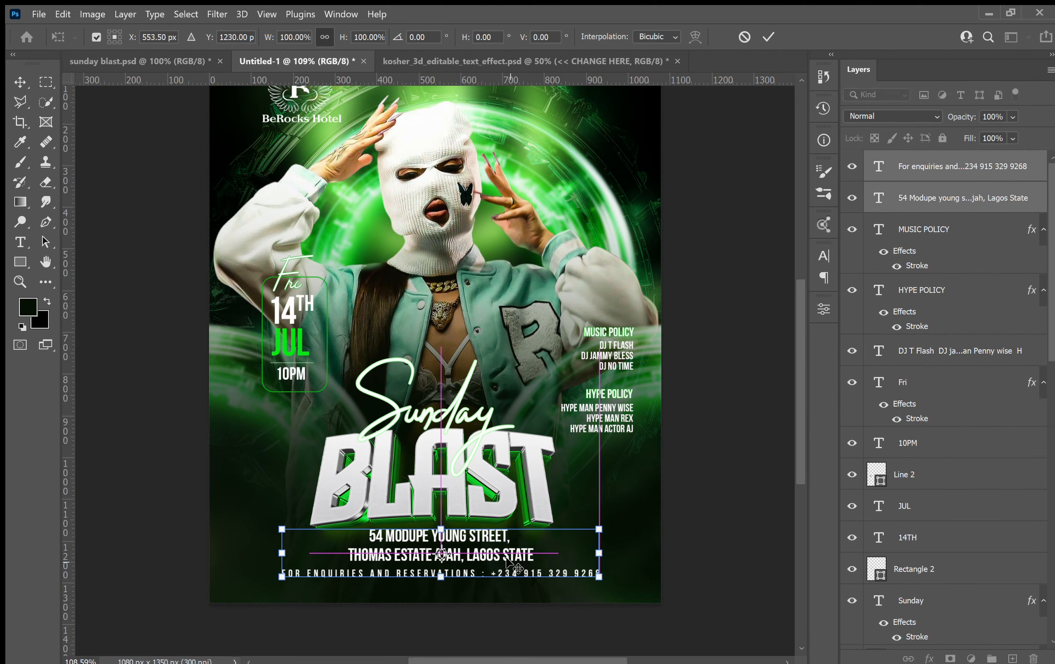
{"action": "key", "text": "Return"}
Center the address and enquiries block horizontally on the canvas, then nudge it a few pixels down.
{"action": "key", "text": "ctrl+a"}
{"action": "left_click", "coordinate": [356, 37]}
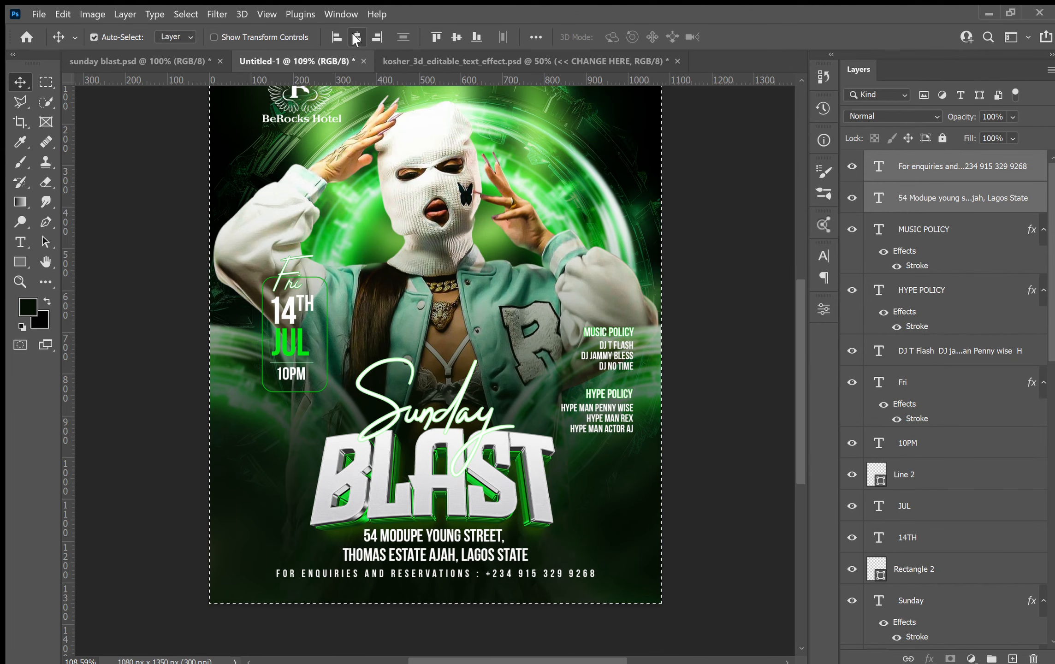
{"action": "key", "text": "ctrl+d"}
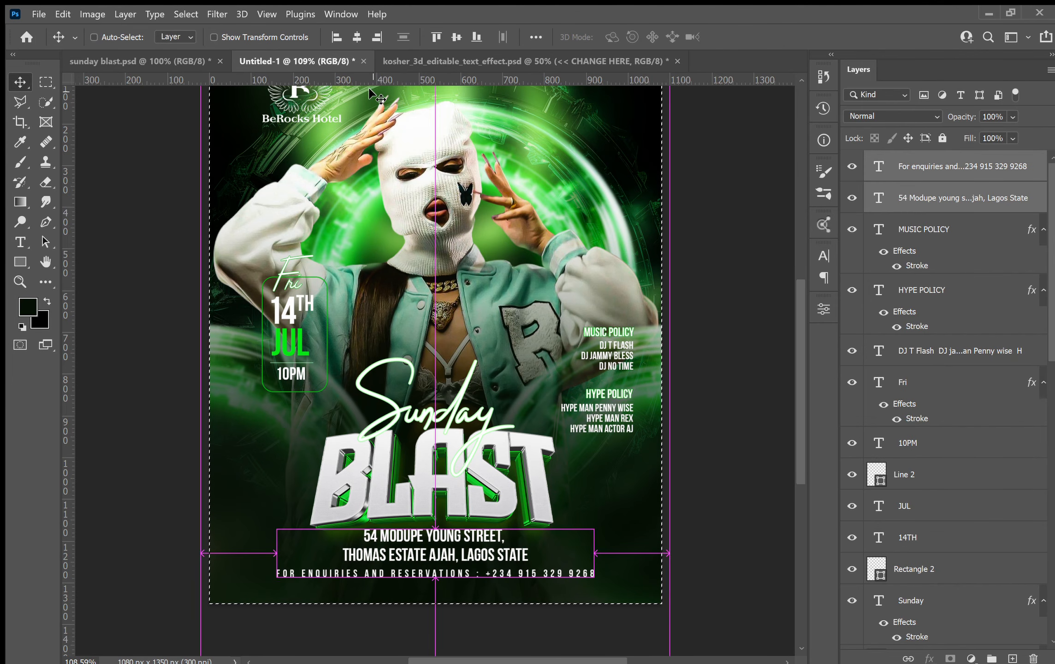
{"action": "key", "text": "Down"}
{"action": "key", "text": "Down"}
{"action": "key", "text": "Down"}
{"action": "key", "text": "Down"}
{"action": "key", "text": "Down"}
{"action": "key", "text": "Down"}
{"action": "key", "text": "Down"}
{"action": "key", "text": "Down"}
{"action": "key", "text": "Down"}
{"action": "key", "text": "Down"}
{"action": "key", "text": "Down"}
{"action": "key", "text": "Down"}
{"action": "key", "text": "Down"}
{"action": "key", "text": "Down"}
{"action": "key", "text": "Down"}
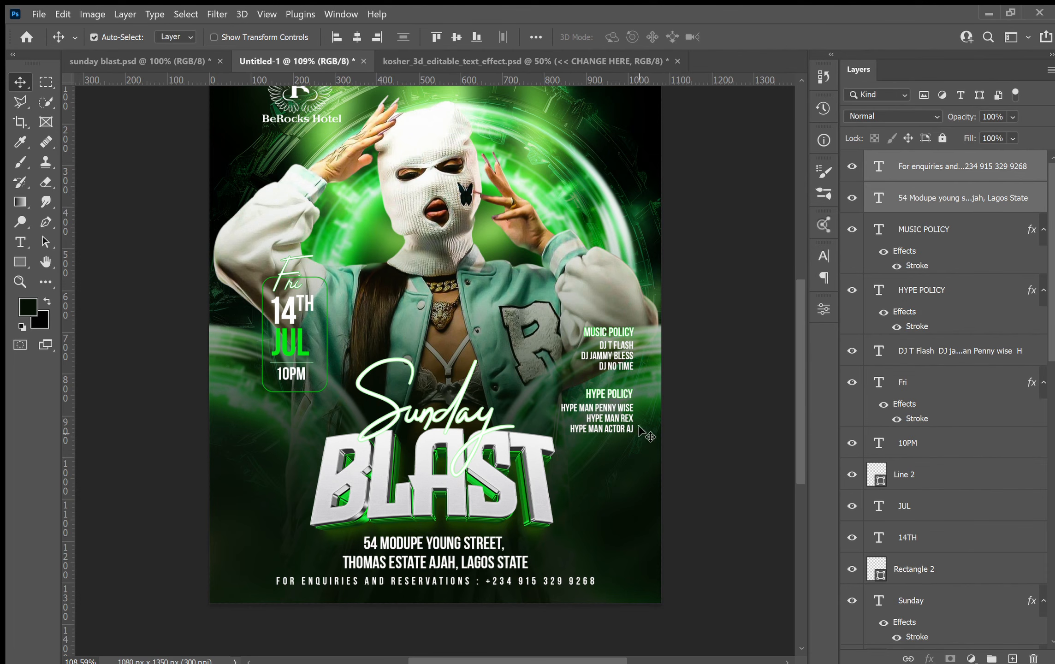
Inspect the new design's text layers and compare them with the original Sunday Blast flyer.
{"action": "left_click", "coordinate": [602, 407]}
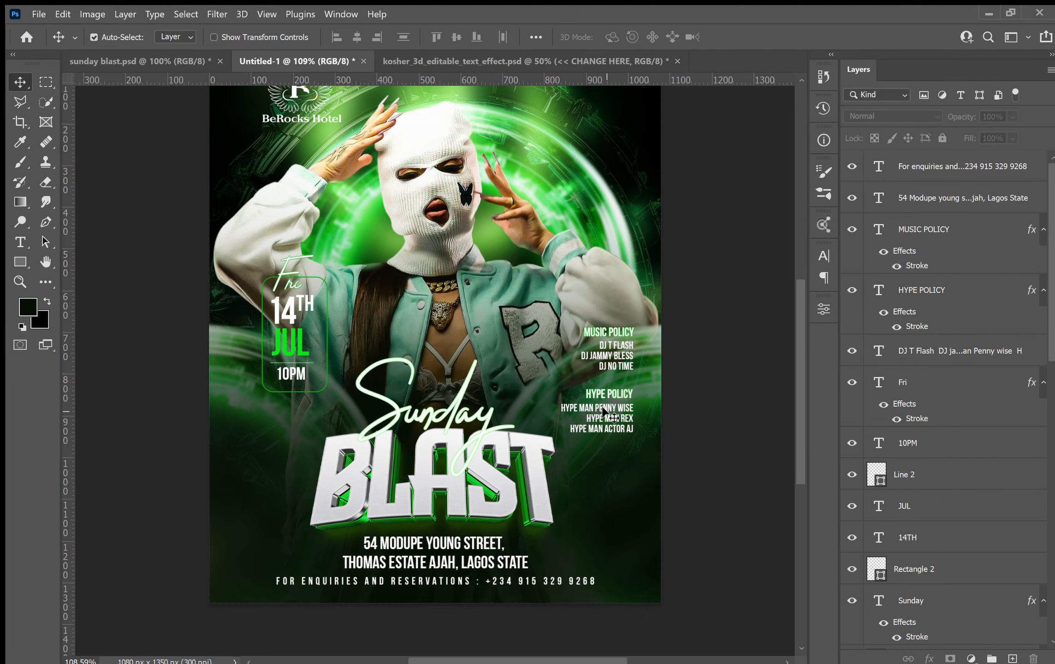
{"action": "left_click", "coordinate": [603, 407]}
{"action": "scroll", "coordinate": [604, 408], "scroll_direction": "up", "scroll_amount": 3}
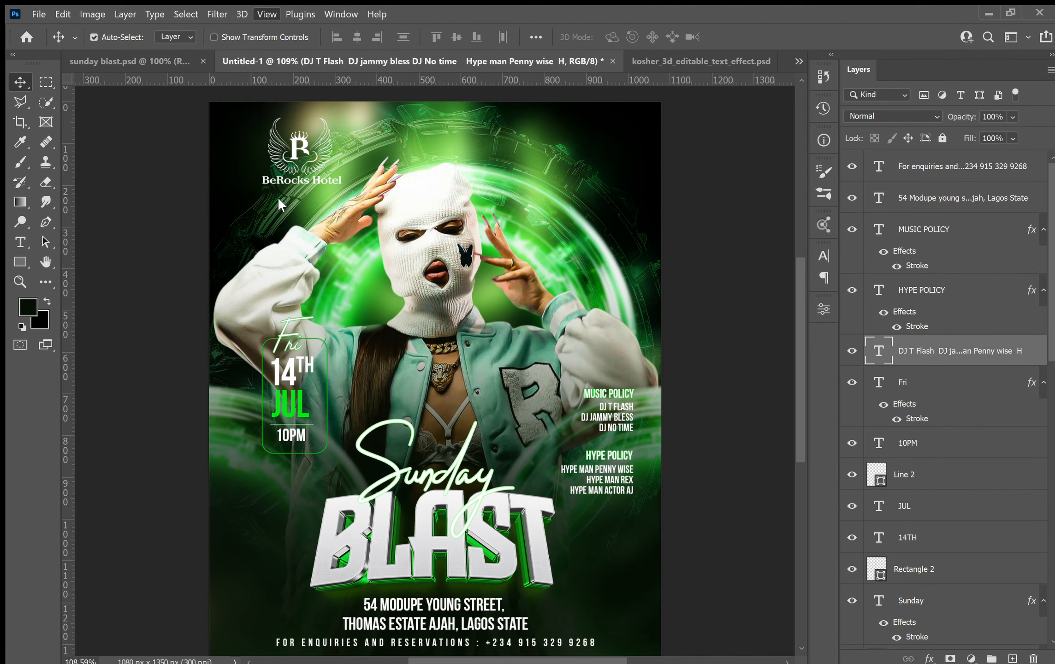
{"action": "scroll", "coordinate": [299, 149], "scroll_direction": "down", "scroll_amount": 1}
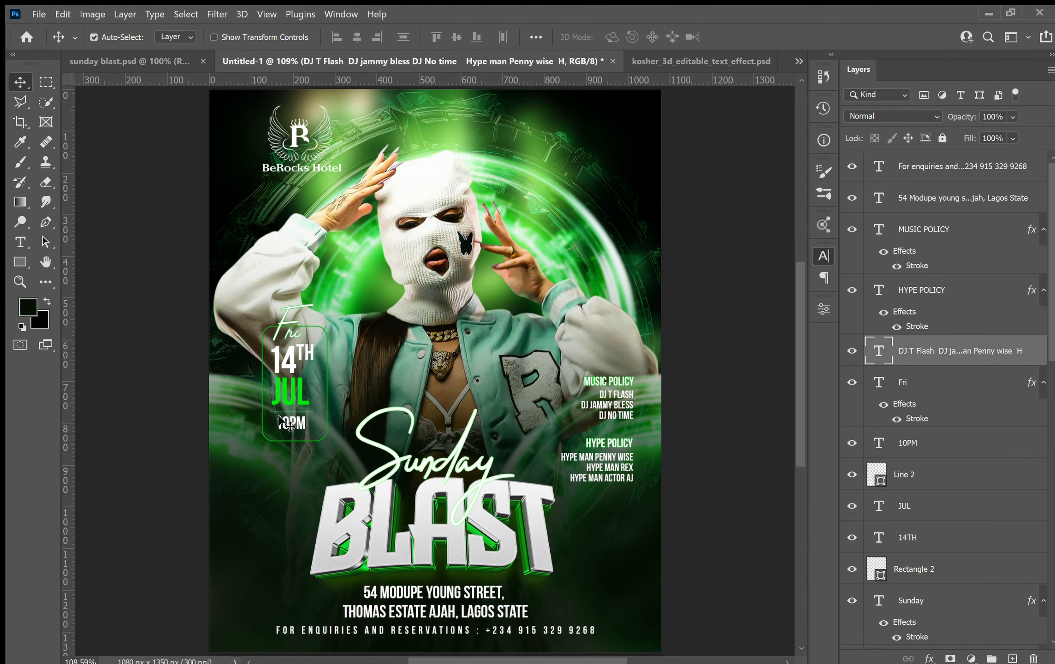
{"action": "left_click", "coordinate": [282, 313]}
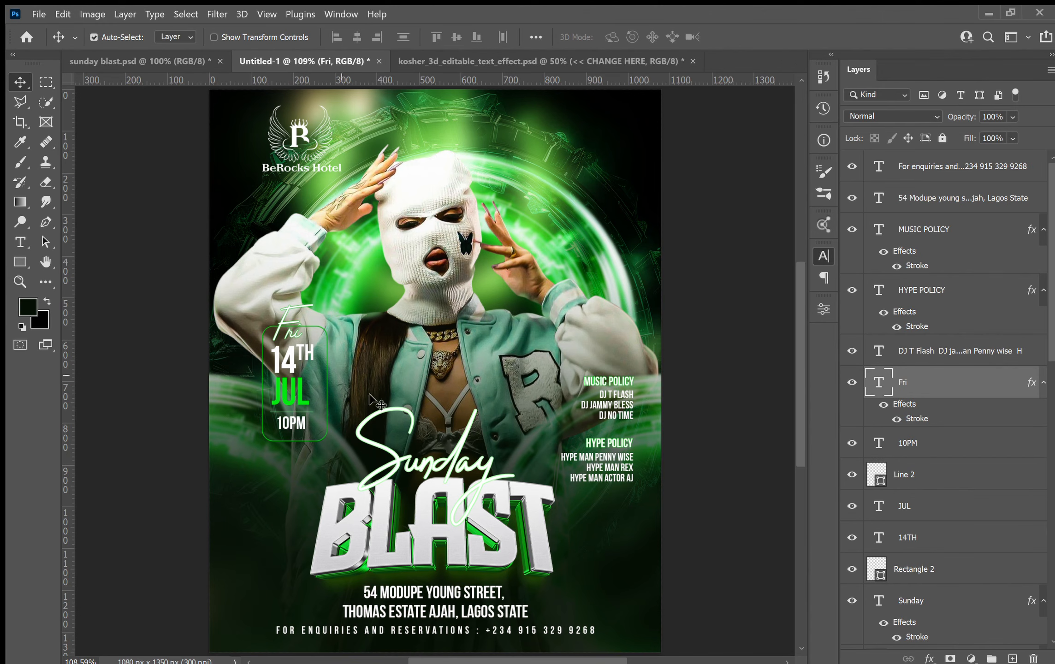
{"action": "left_click", "coordinate": [415, 461]}
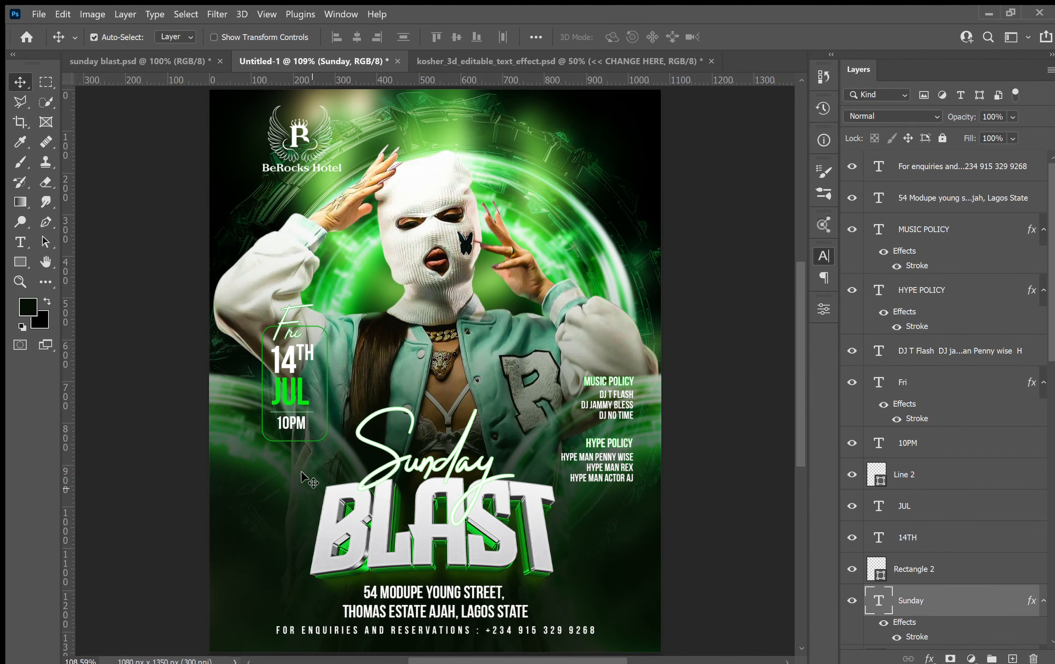
{"action": "left_click", "coordinate": [167, 59]}
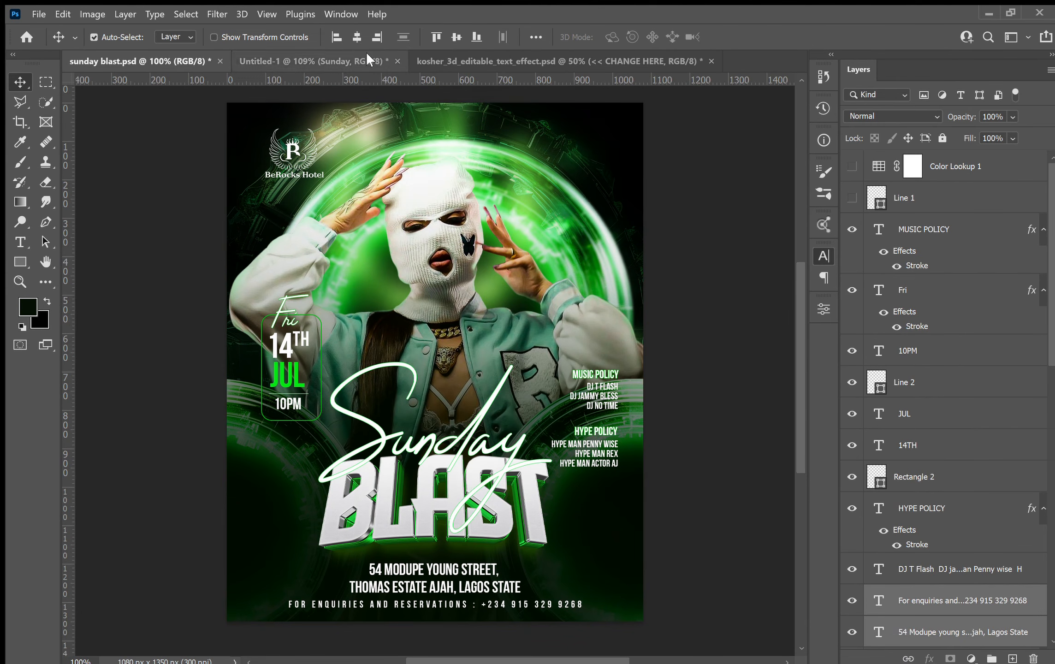
{"action": "left_click", "coordinate": [345, 54]}
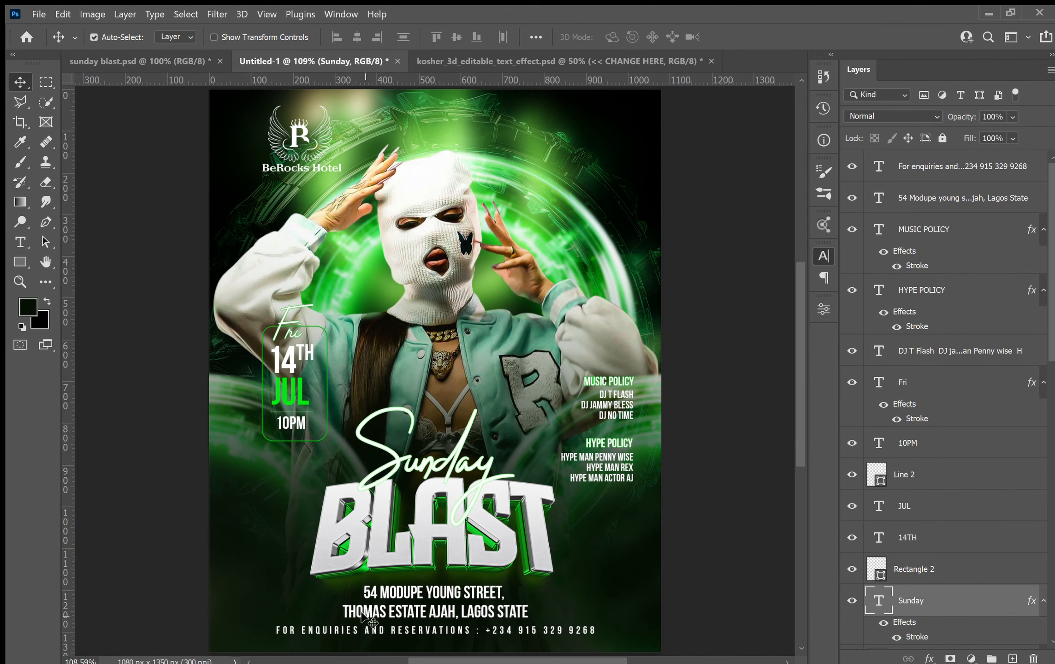
{"action": "left_click", "coordinate": [428, 614]}
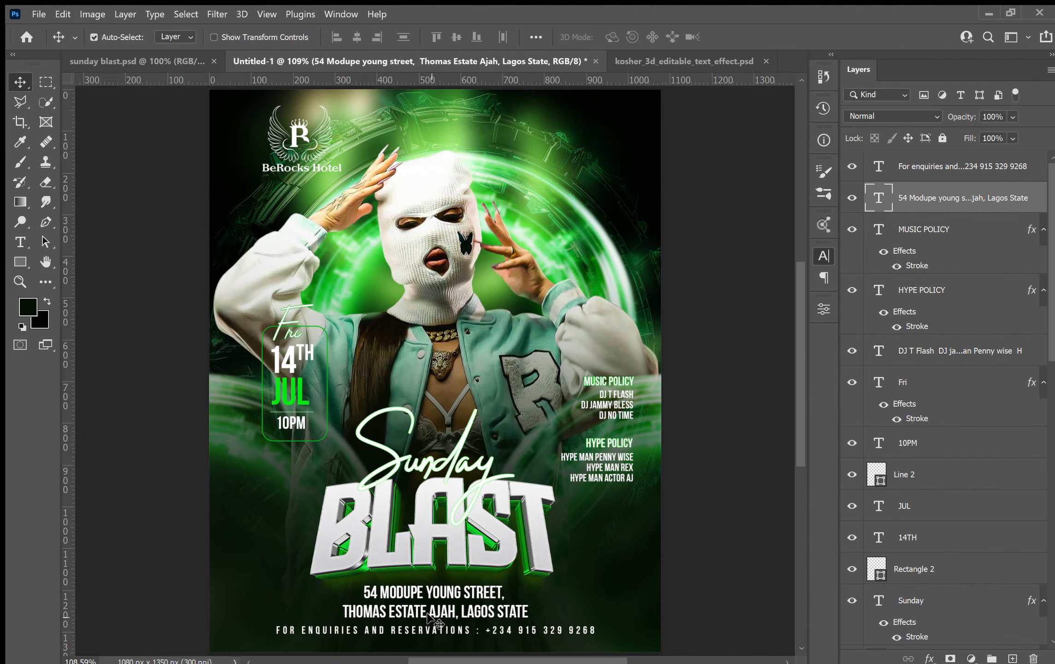
{"action": "left_click", "coordinate": [425, 628]}
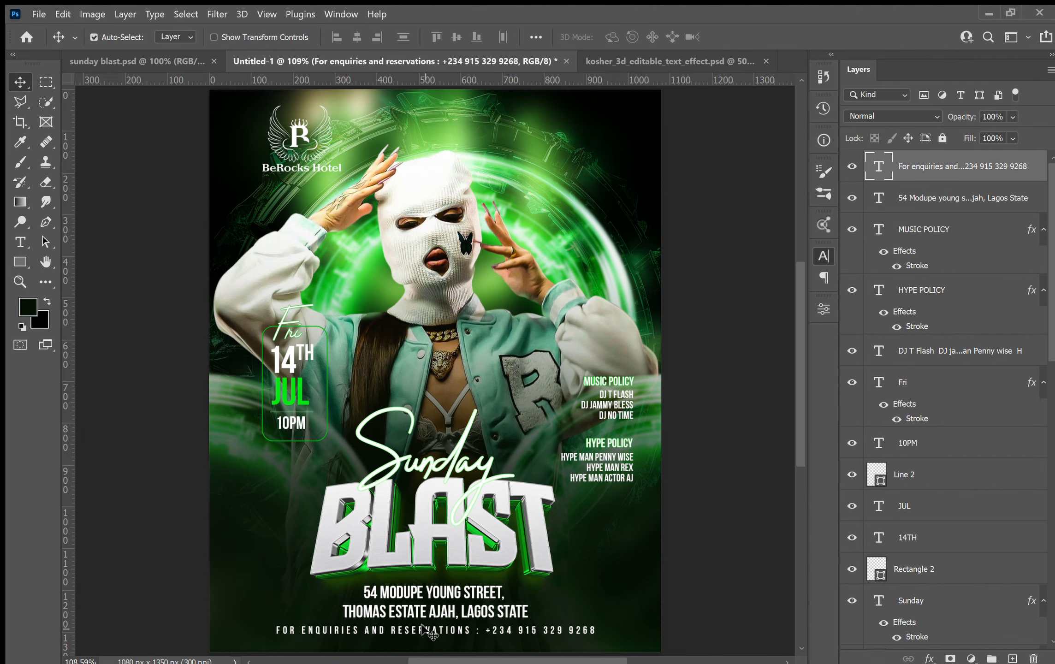